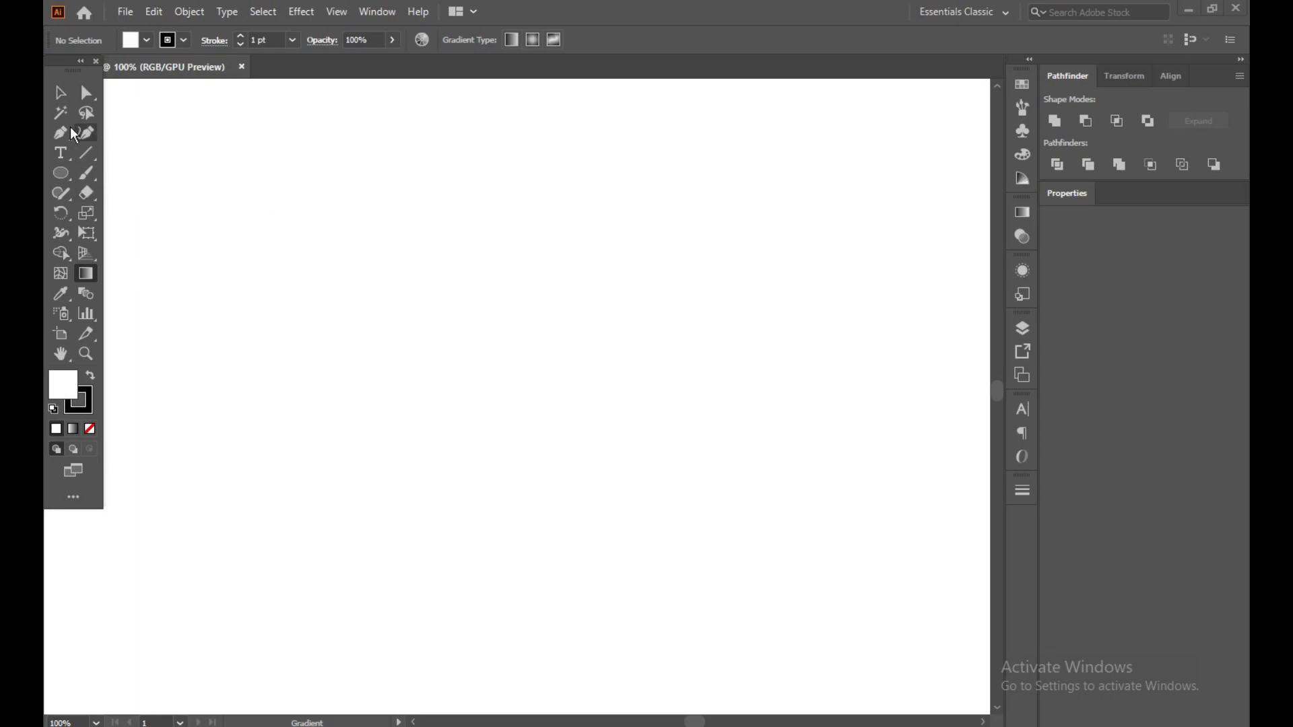
Step: Draw a horizontal rectangle about 317 px wide and 71 px high in the upper part of the canvas
click(59, 92)
drag(59, 174, 115, 173)
drag(260, 234, 581, 305)
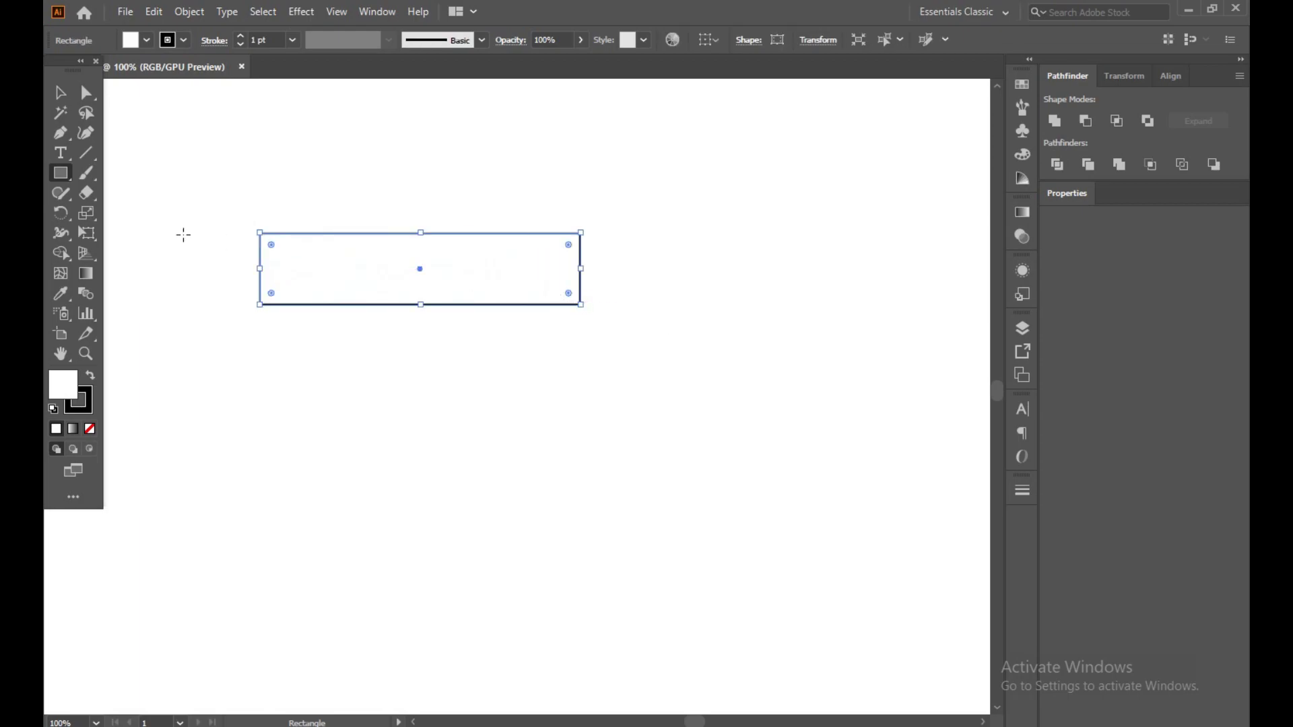
click(60, 93)
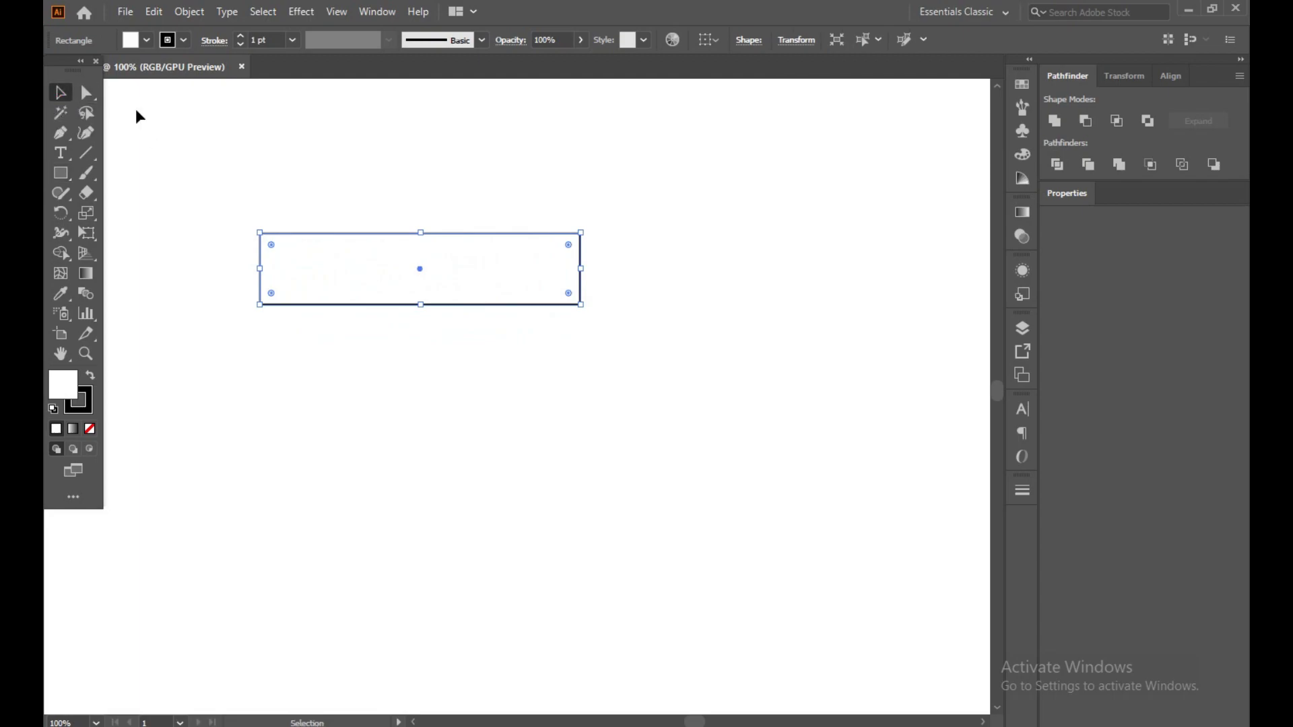
Step: Paste a copy of the rectangle in place and rotate it 90° so the two bars form a cross
double_click(550, 243)
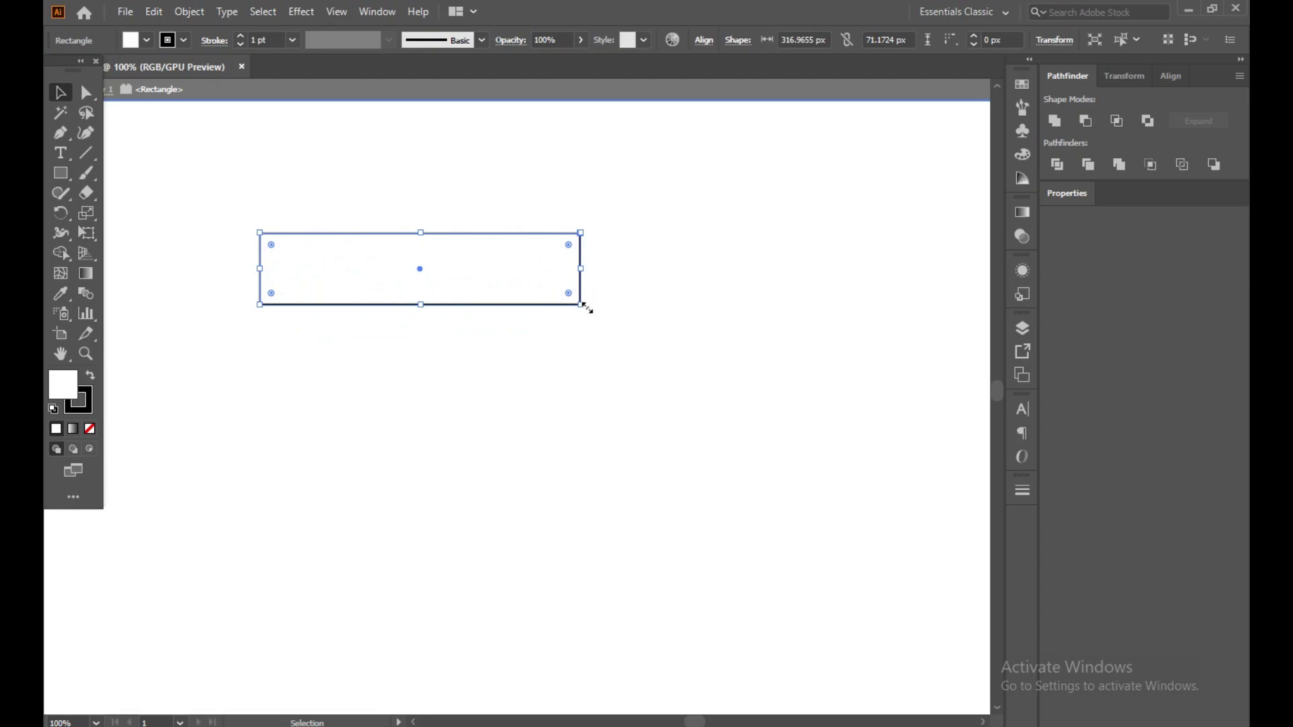
click(550, 250)
click(153, 11)
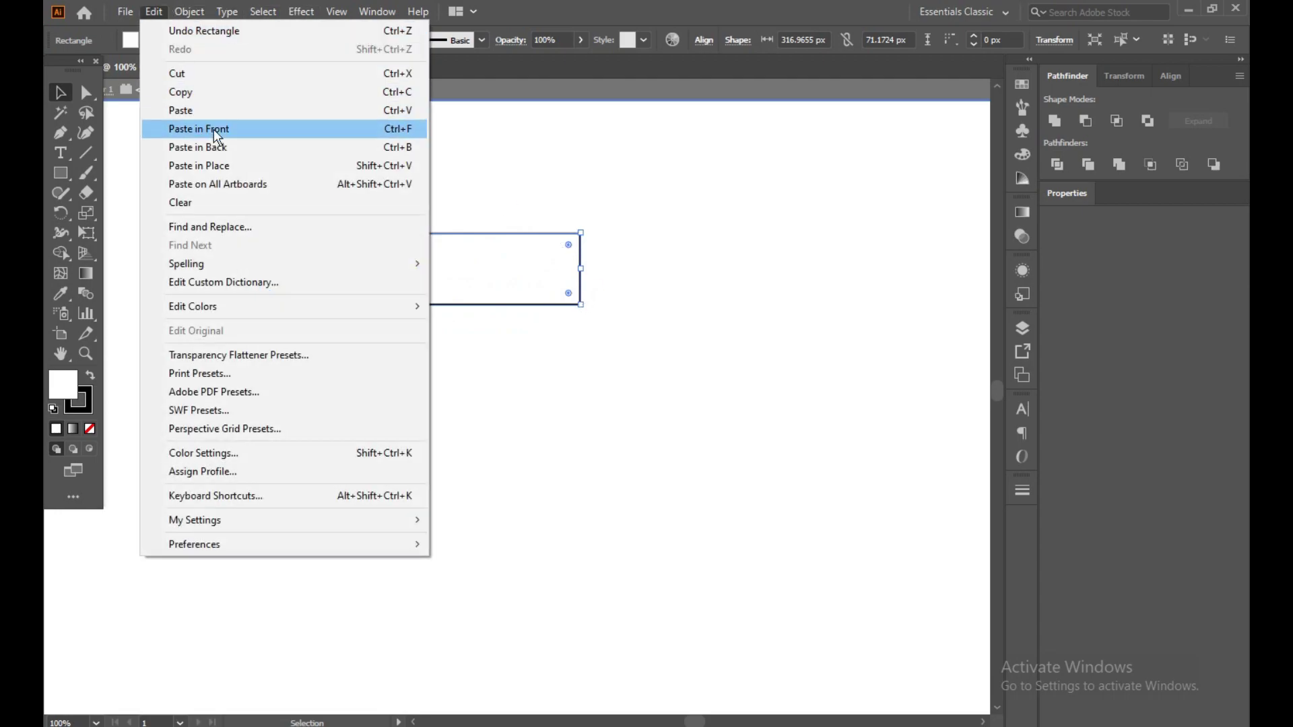
click(215, 94)
click(154, 12)
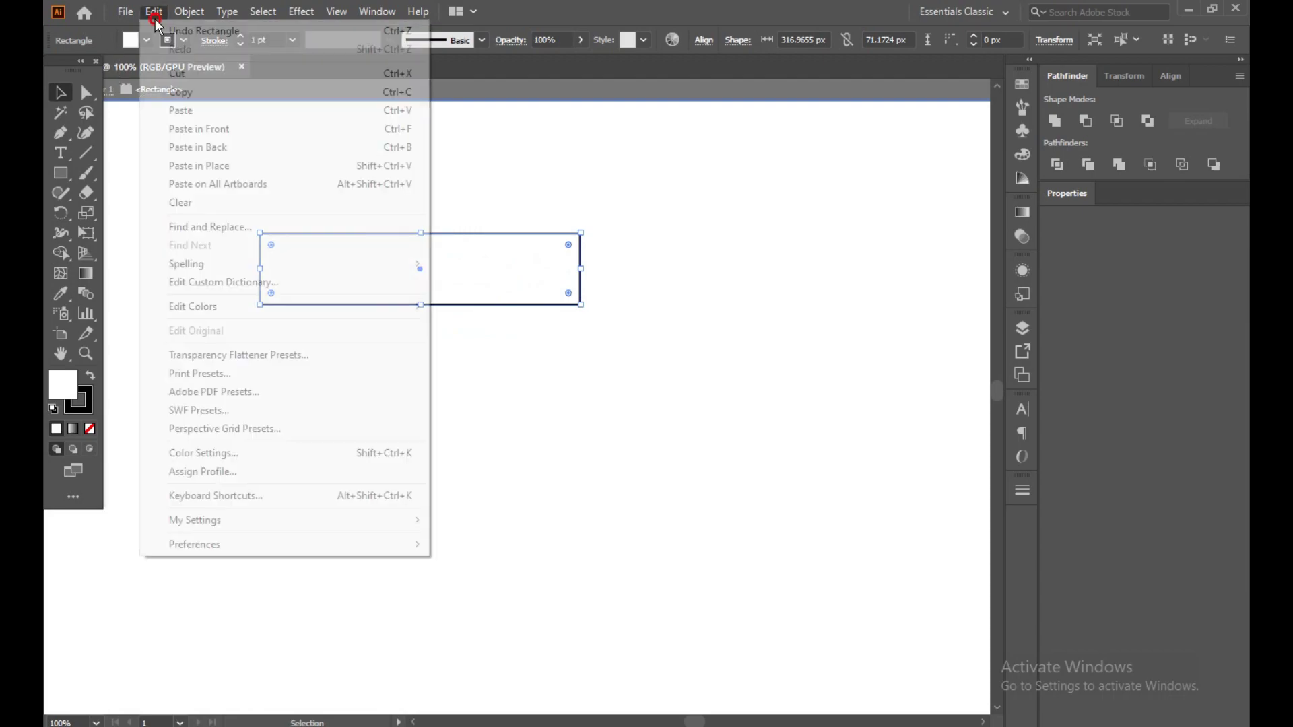
click(228, 169)
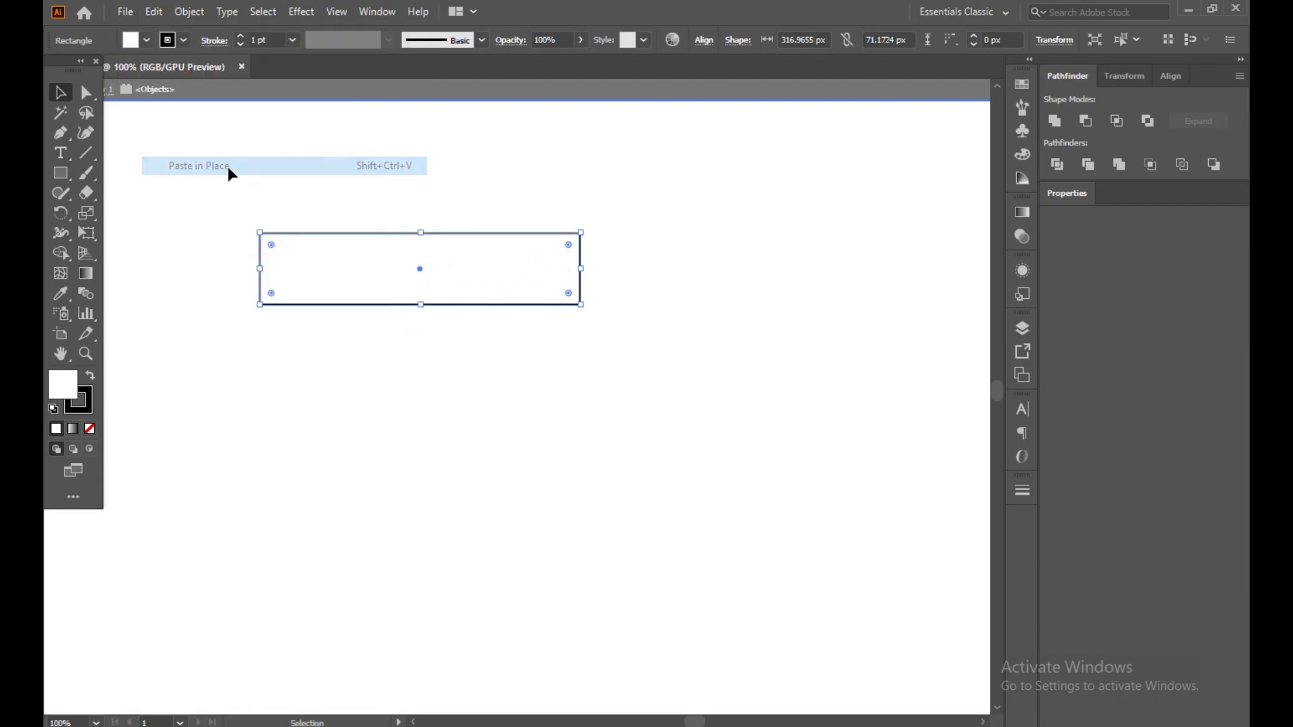
click(581, 305)
drag(586, 307, 476, 153)
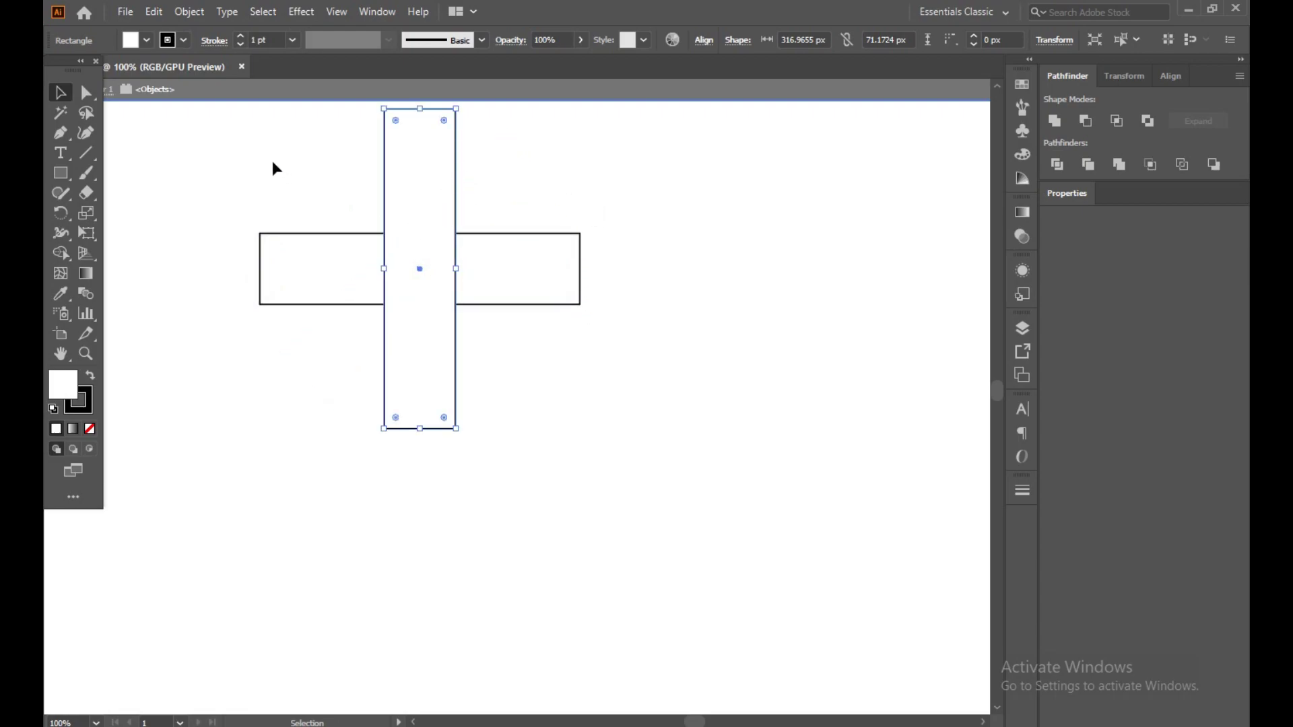
Step: Align the top edges of the two rectangles so they form a T
drag(243, 153, 519, 333)
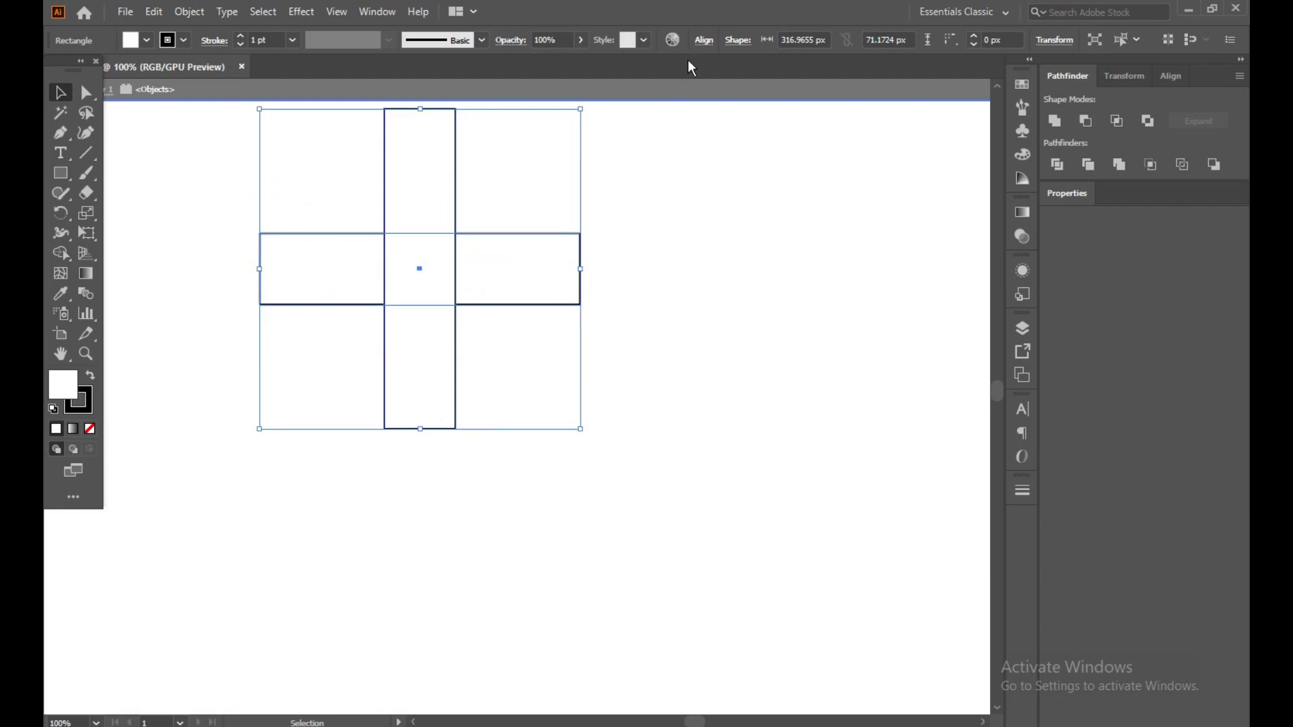
click(703, 40)
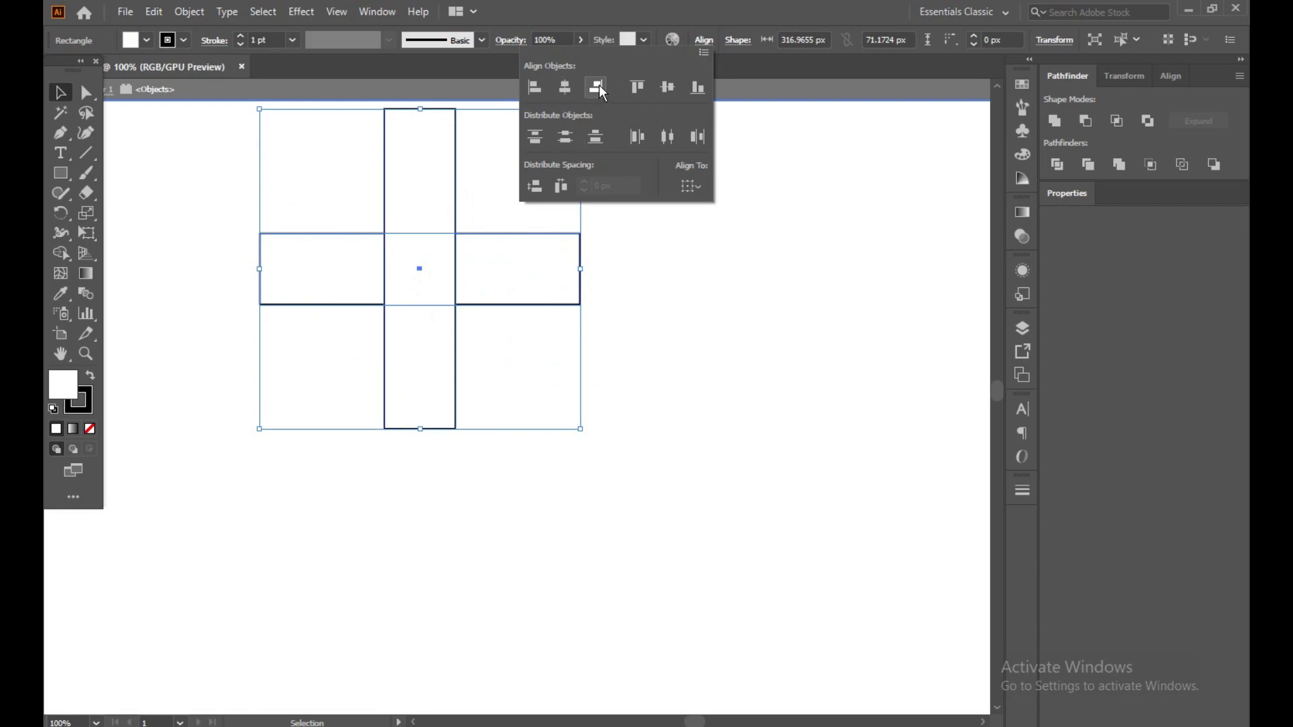
click(638, 86)
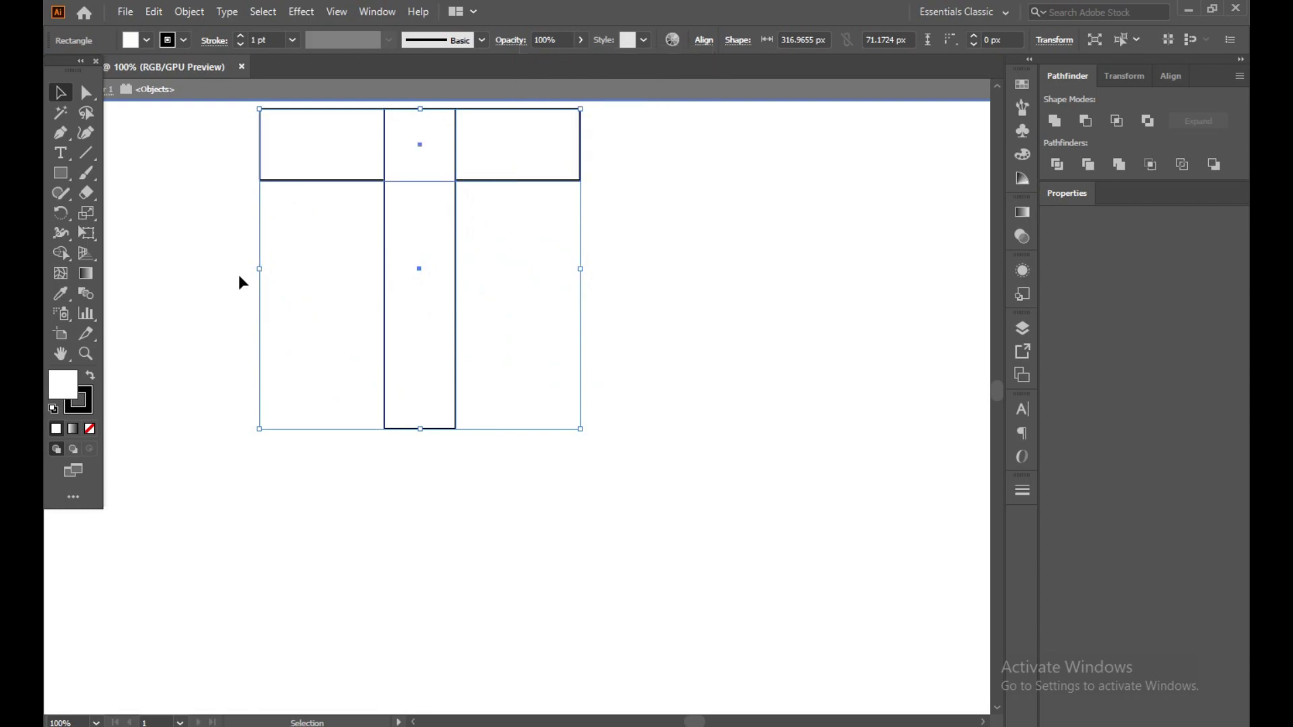
click(198, 276)
Step: Remove the fill from both rectangles, keeping only their black outlines
drag(221, 110, 565, 363)
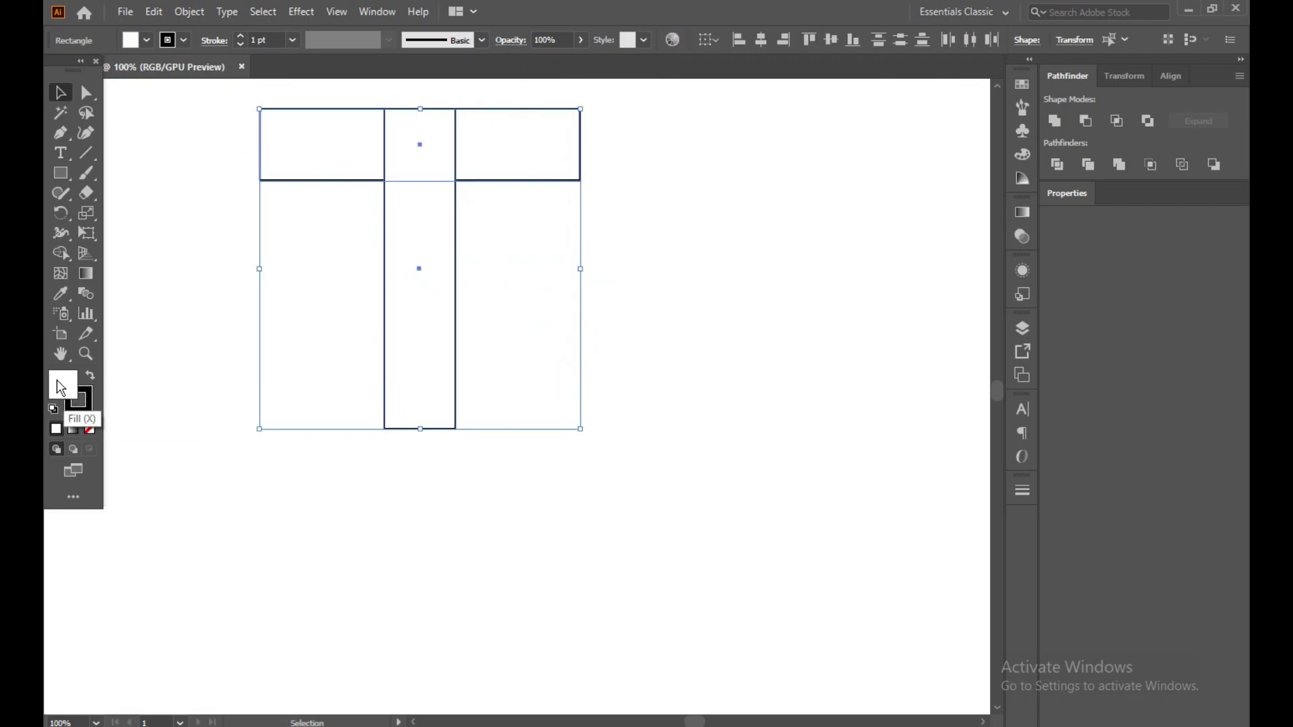
click(90, 429)
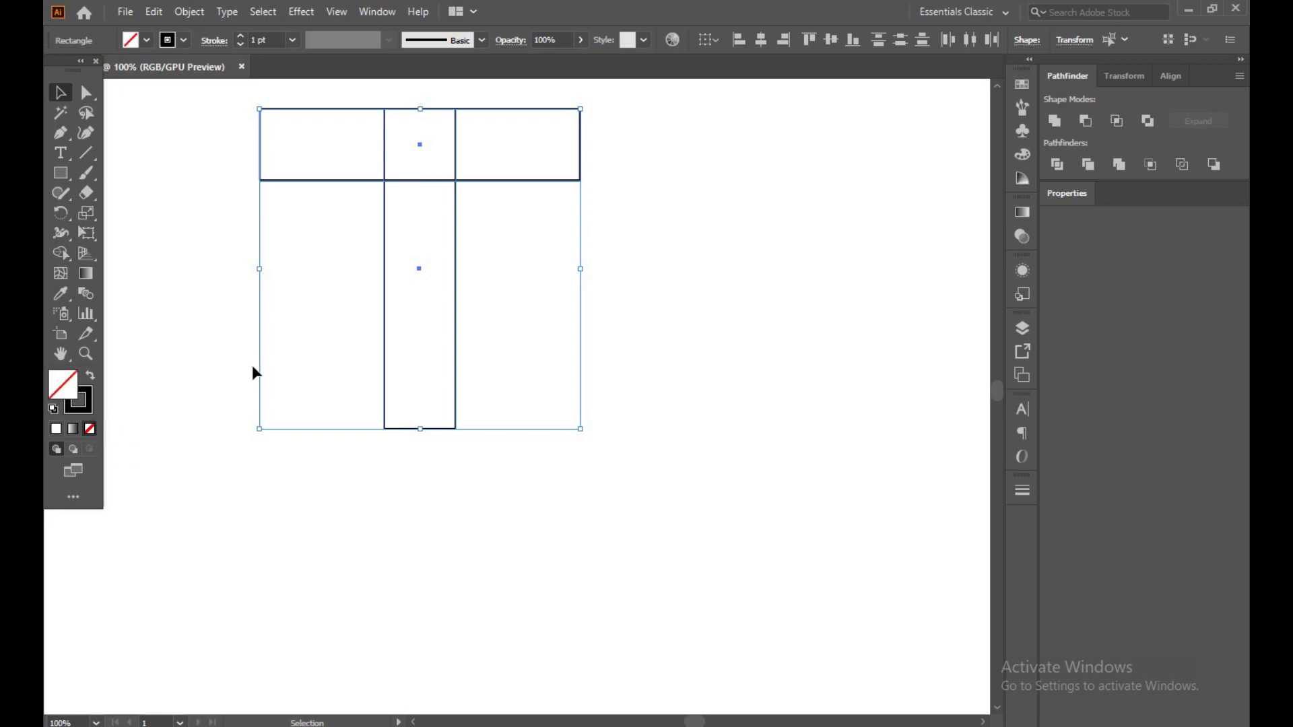
click(207, 181)
Step: Move both rectangles together about 110 px right and 109 px down, toward the middle of the canvas
drag(202, 110, 522, 361)
drag(257, 211, 569, 382)
drag(453, 281, 564, 391)
Step: Merge the crossbar and stem into a single T outline with Shape Builder
drag(225, 194, 681, 484)
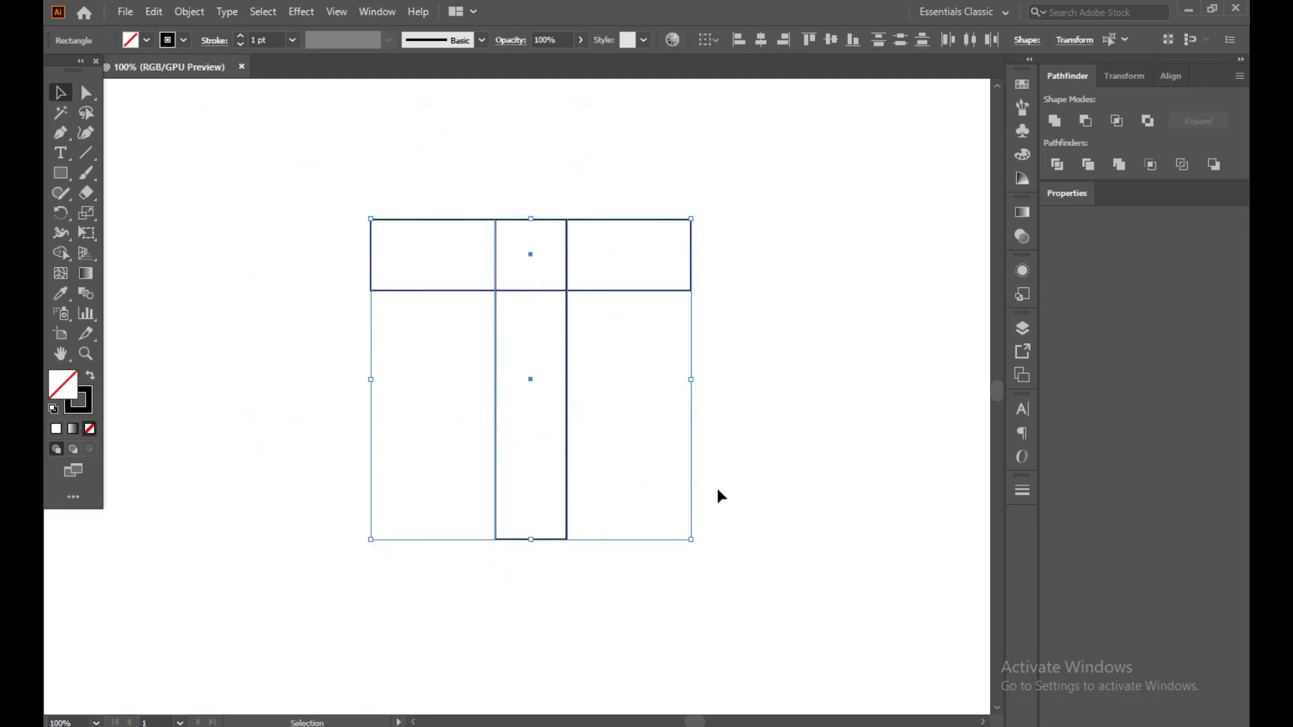
click(61, 256)
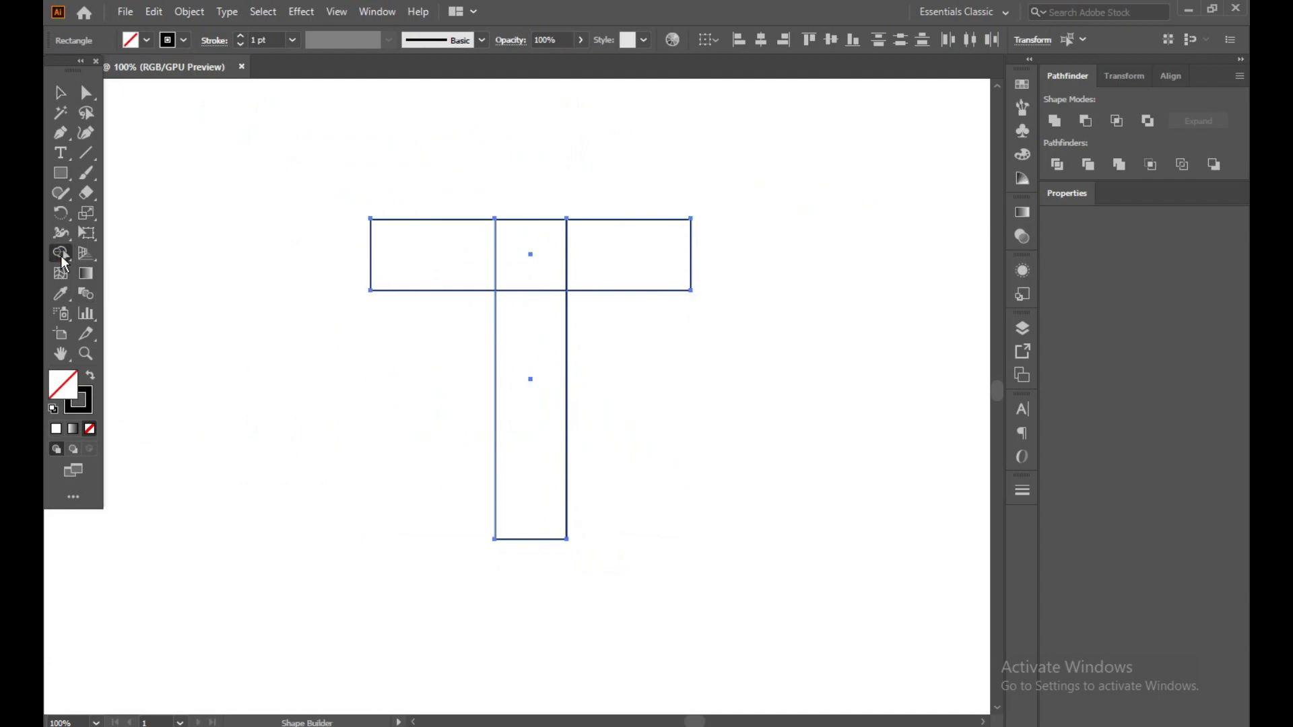
mouse_move(454, 272)
mouse_down()
mouse_move(447, 260)
mouse_move(600, 262)
mouse_up()
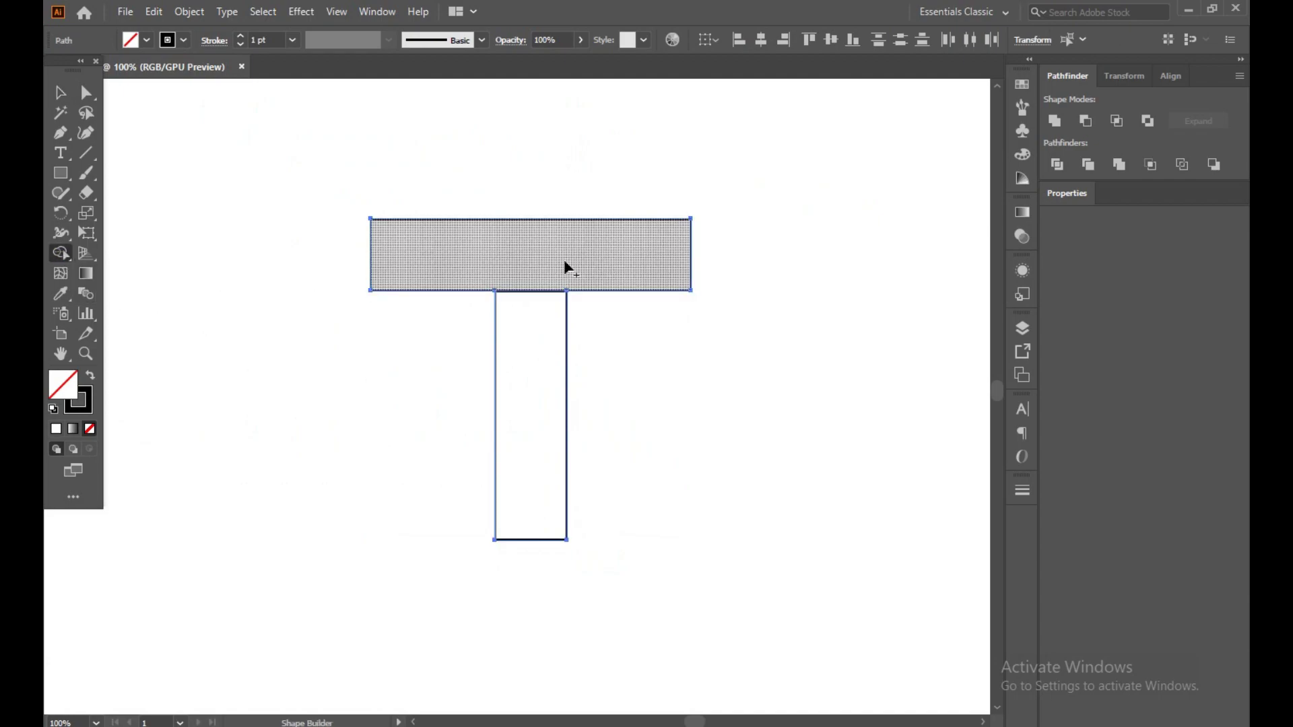
drag(511, 268, 536, 404)
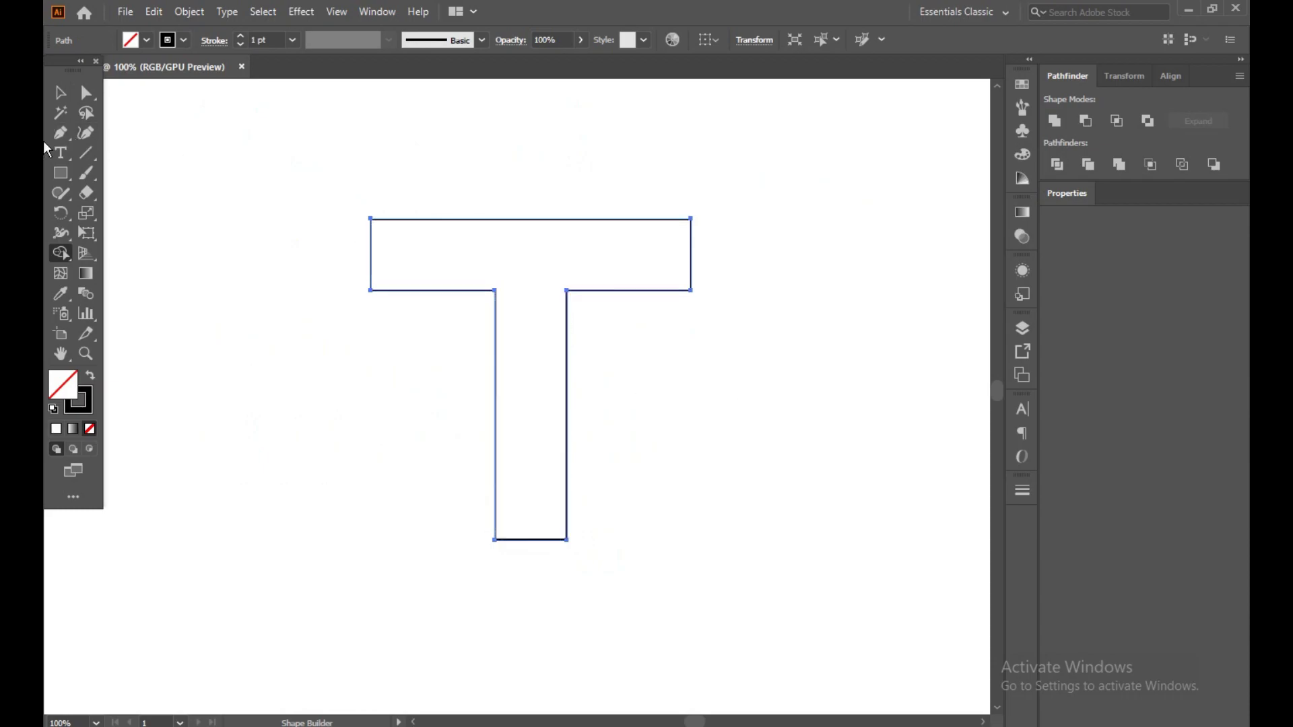
Step: Draw a circle about 140 px across, touching the crossbar's lower edge and the stem's left edge
drag(57, 174, 136, 212)
drag(500, 295, 627, 434)
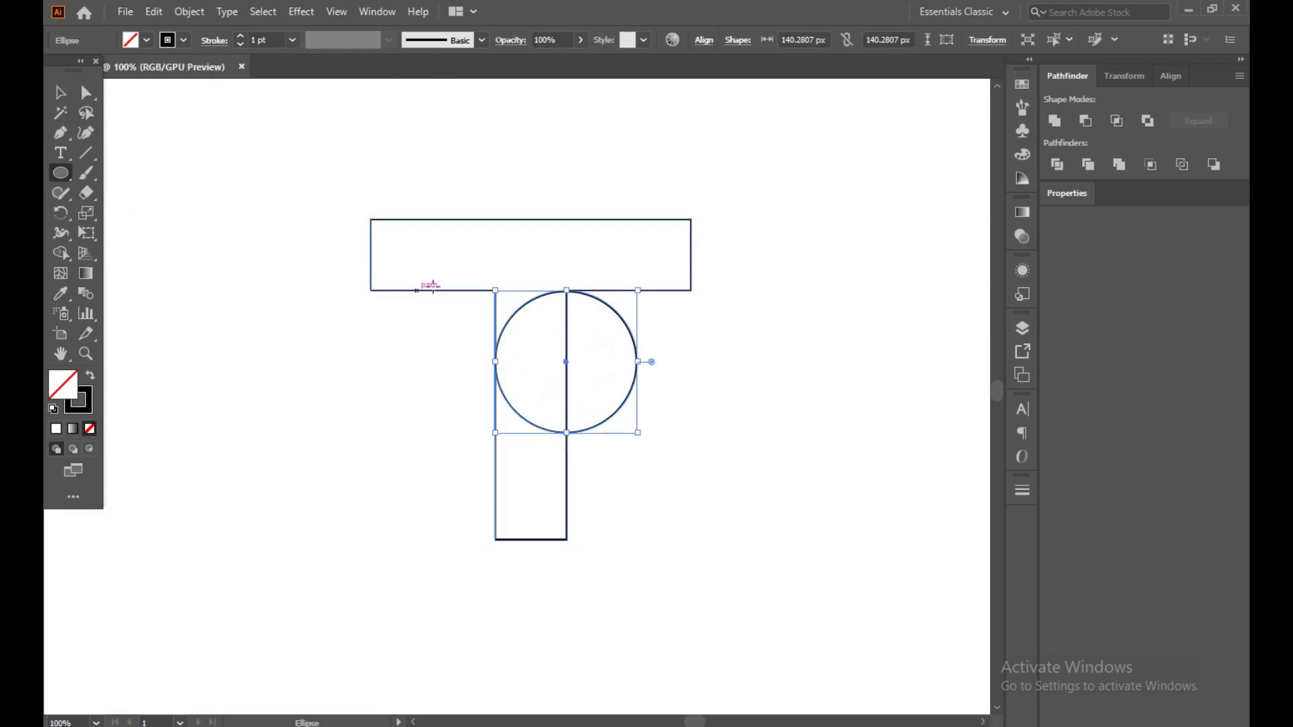
double_click(60, 92)
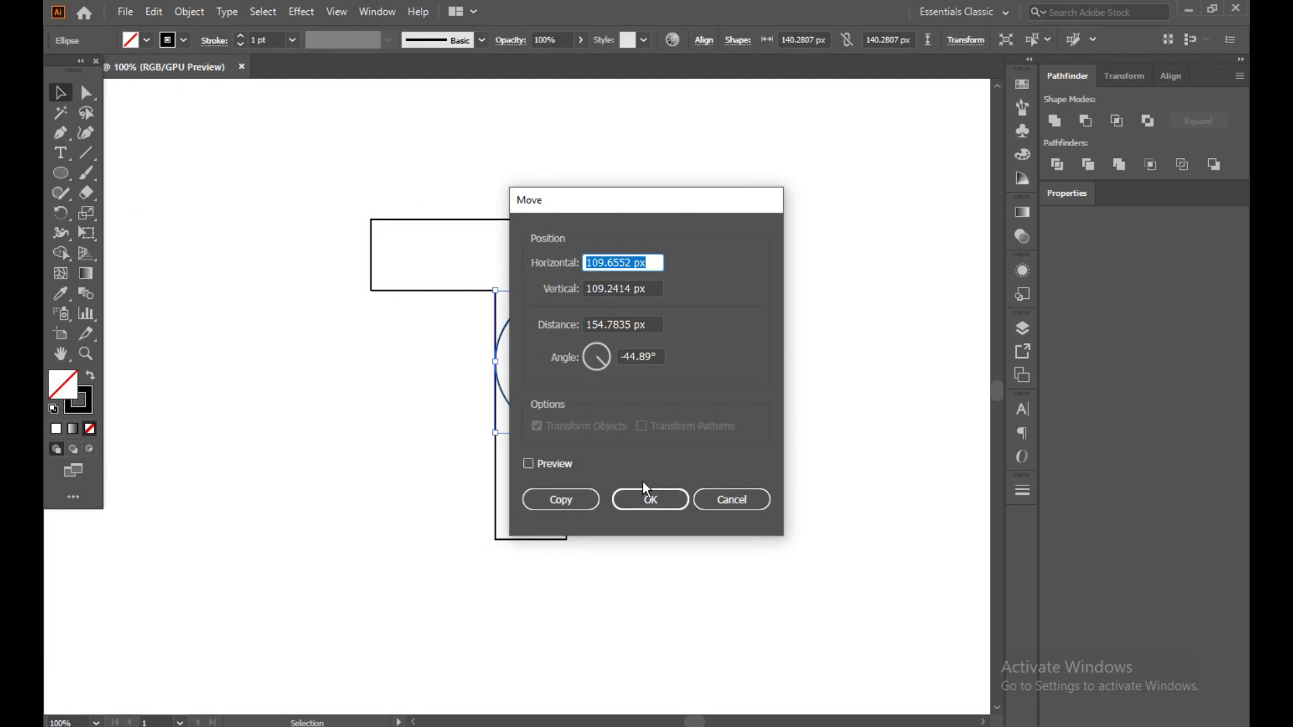
click(721, 499)
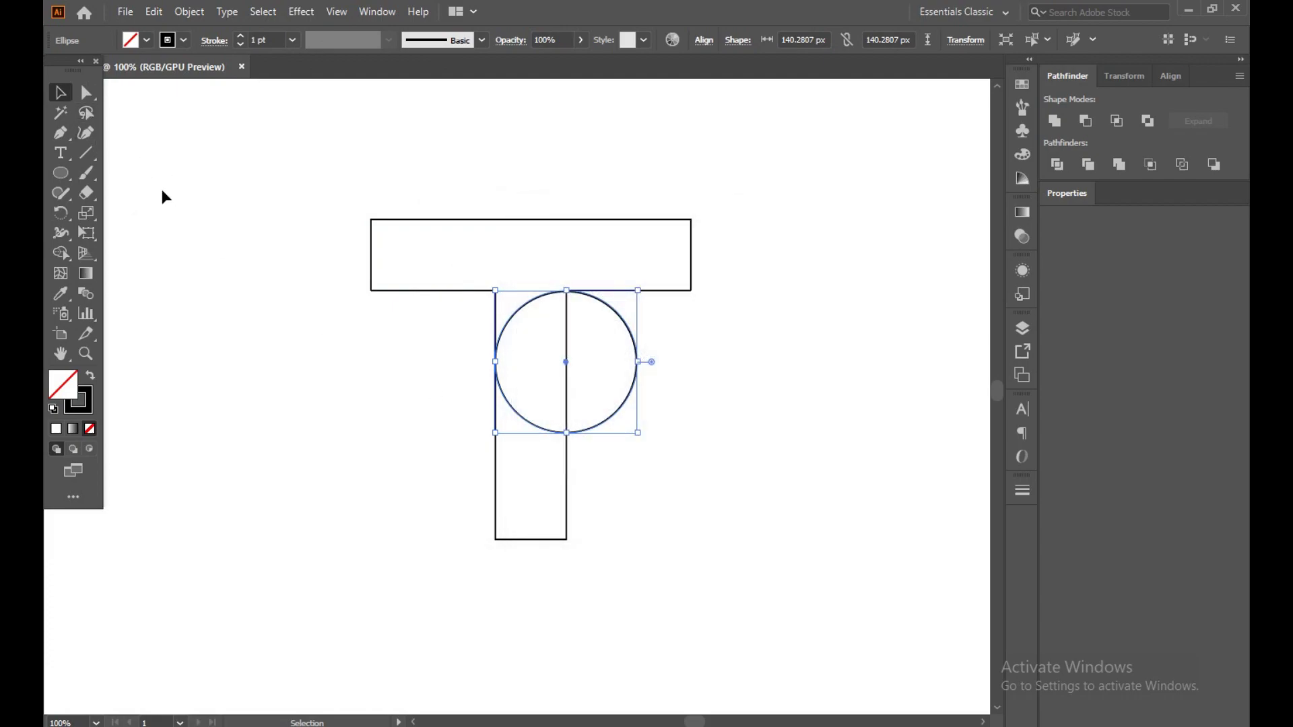
Step: Inspect in Outline view how the circle meets the crossbar's lower edge and both sides of the stem, and return to Preview
key(ctrl)
key(ctrl+y)
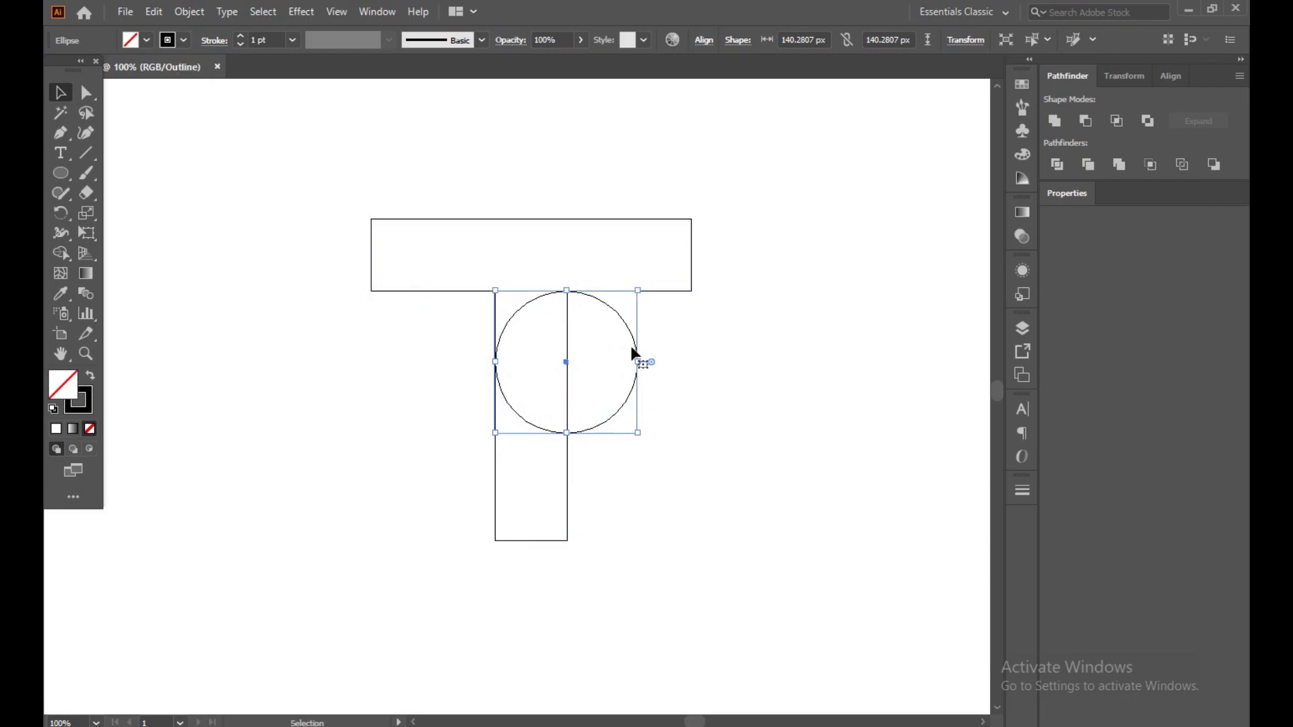
scroll(620, 281, up, 3)
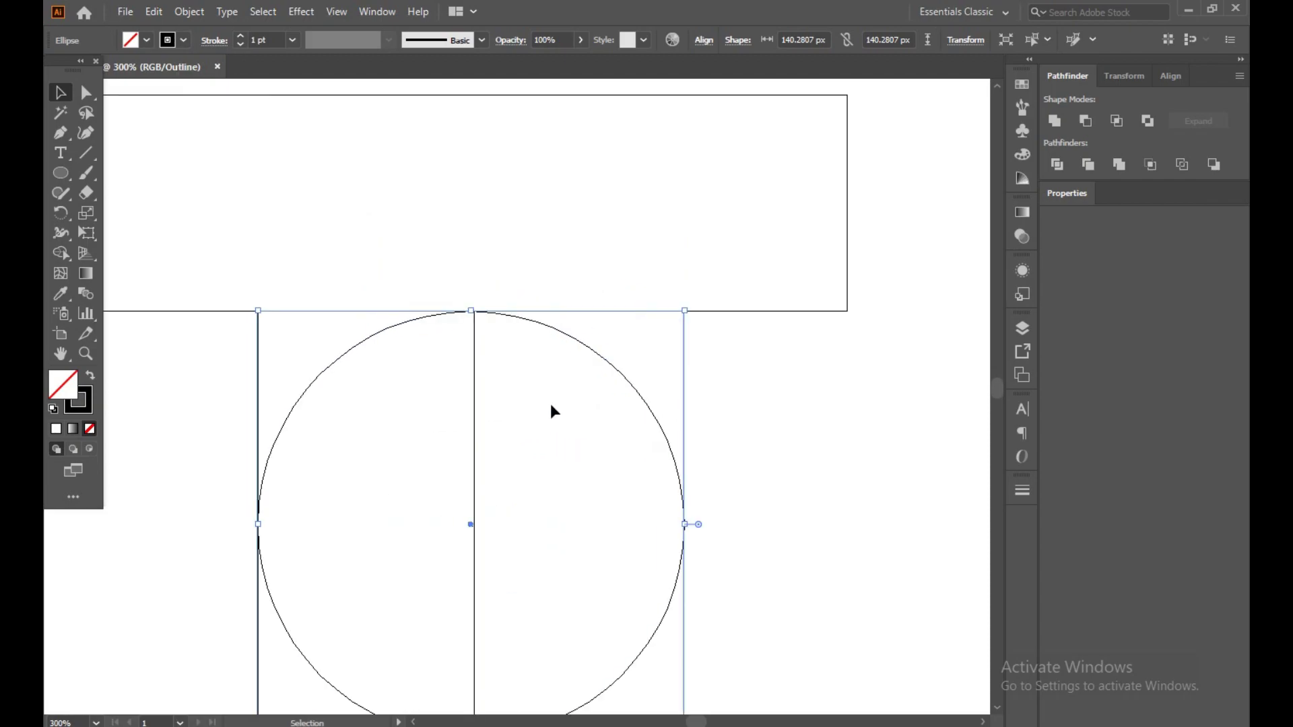
click(727, 407)
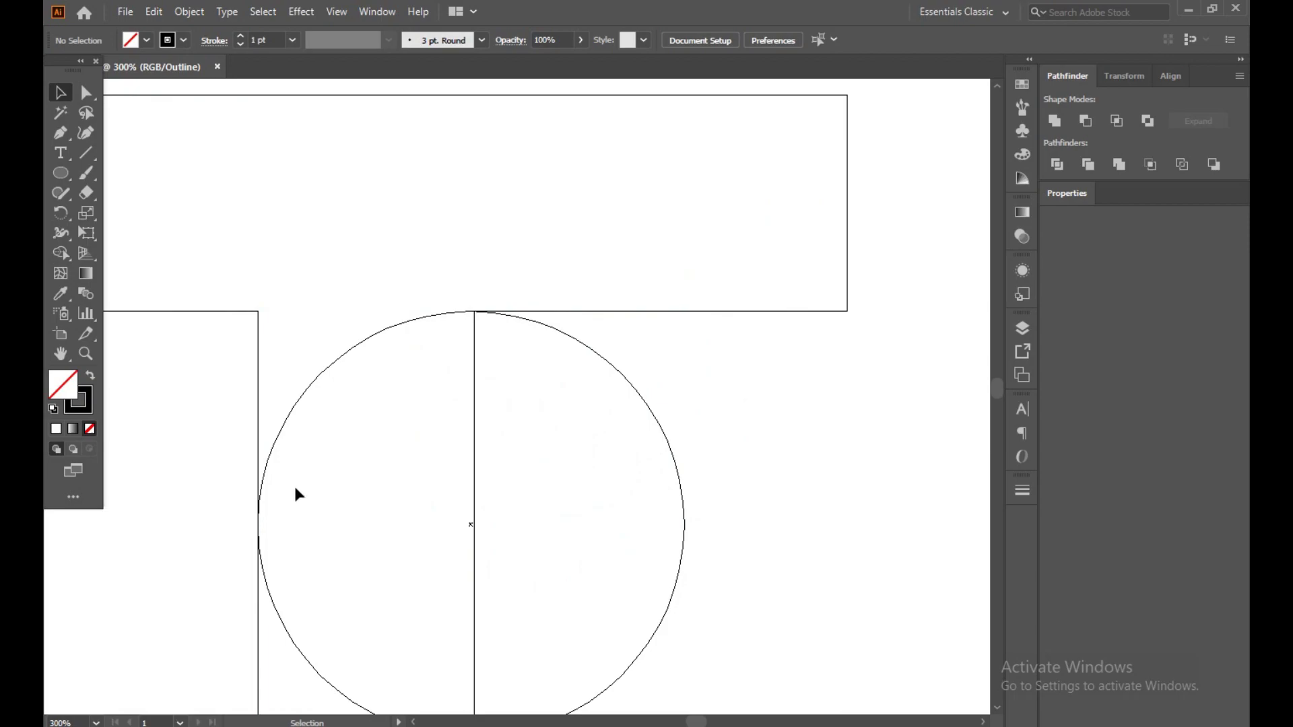
scroll(448, 361, up, 3)
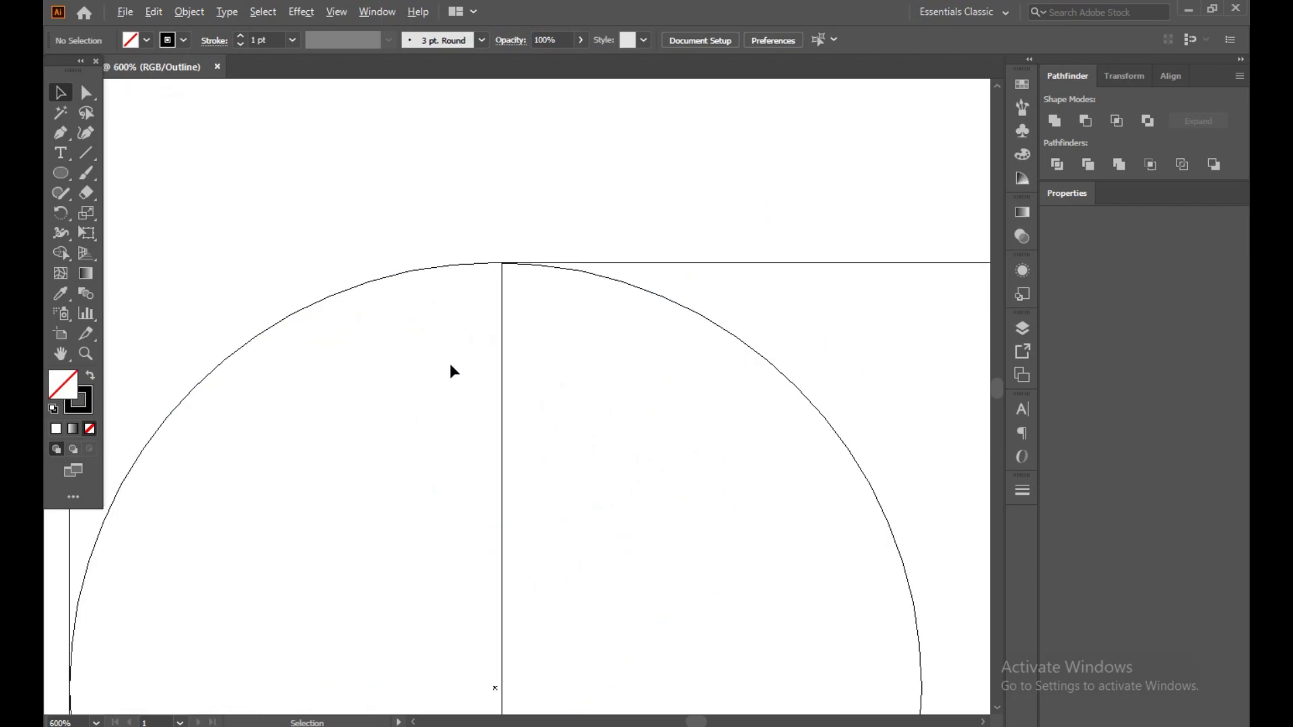
scroll(294, 424, down, 4)
scroll(207, 522, up, 3)
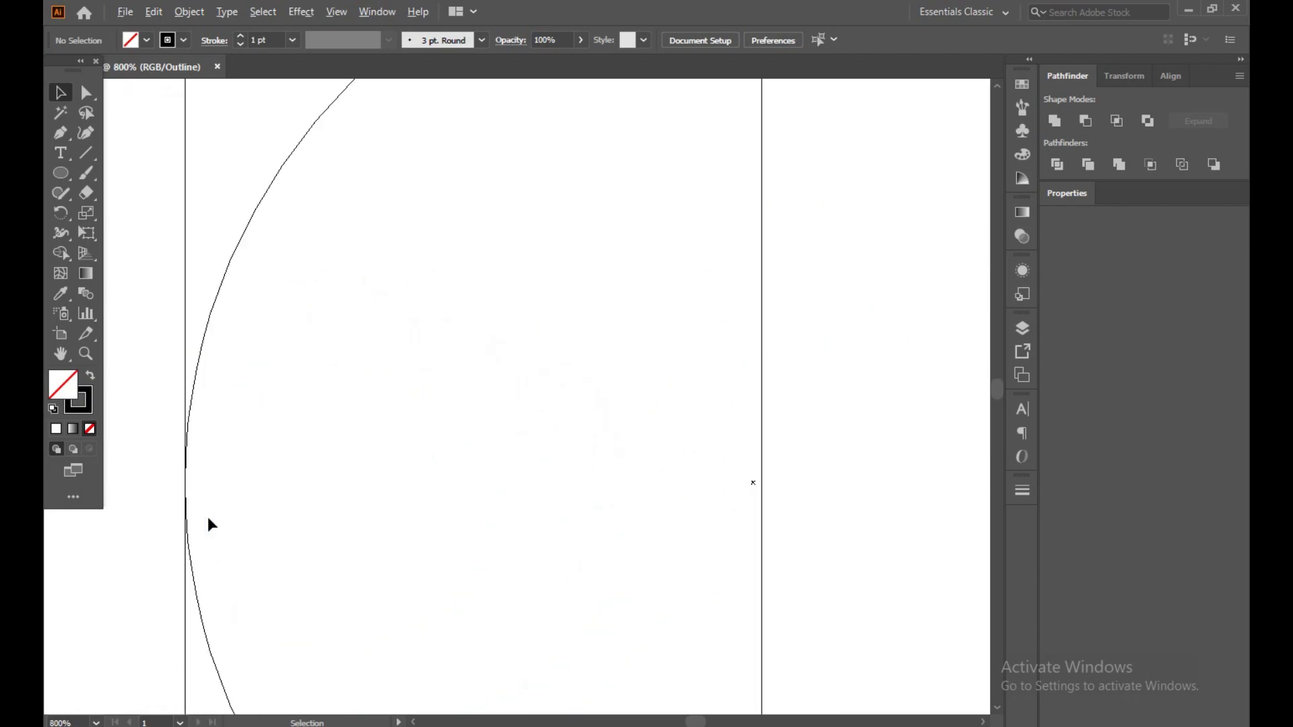
scroll(207, 522, down, 3)
scroll(211, 524, down, 1)
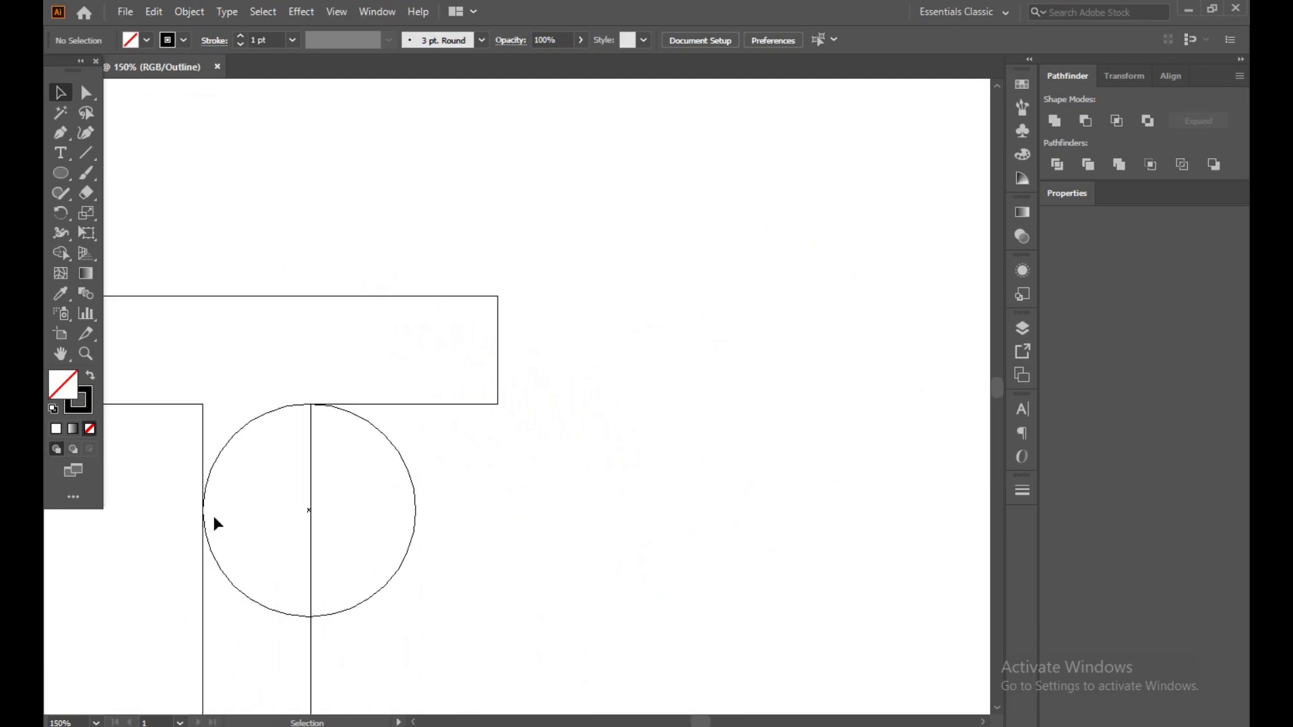
key(ctrl+y)
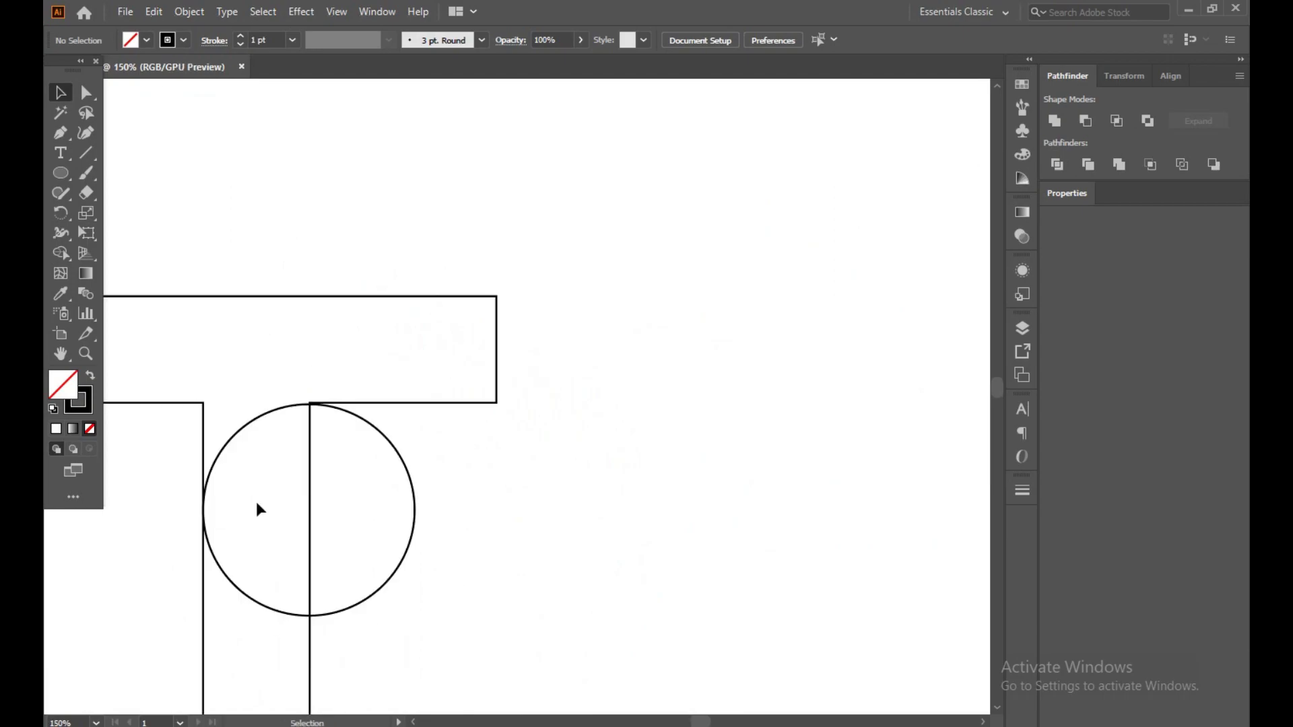
Step: Duplicate the circle straight up so the copy's top touches the crossbar's upper edge
drag(434, 483, 697, 478)
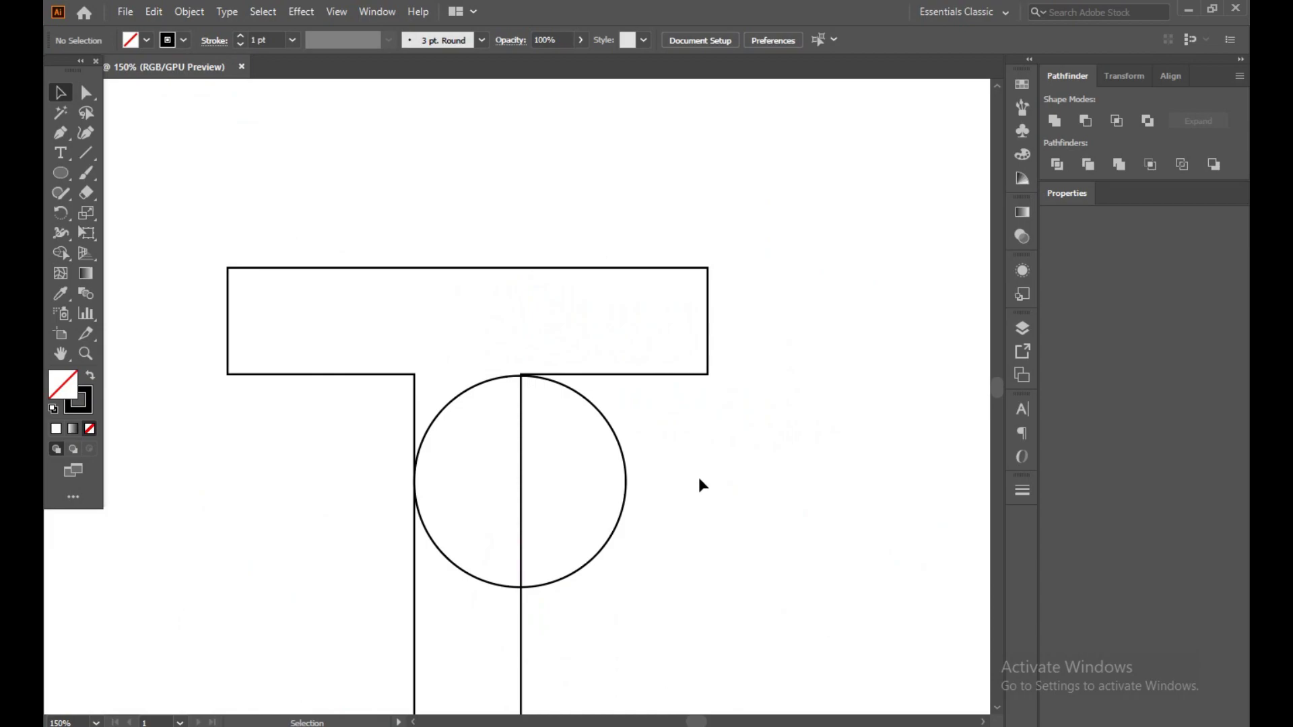
click(626, 499)
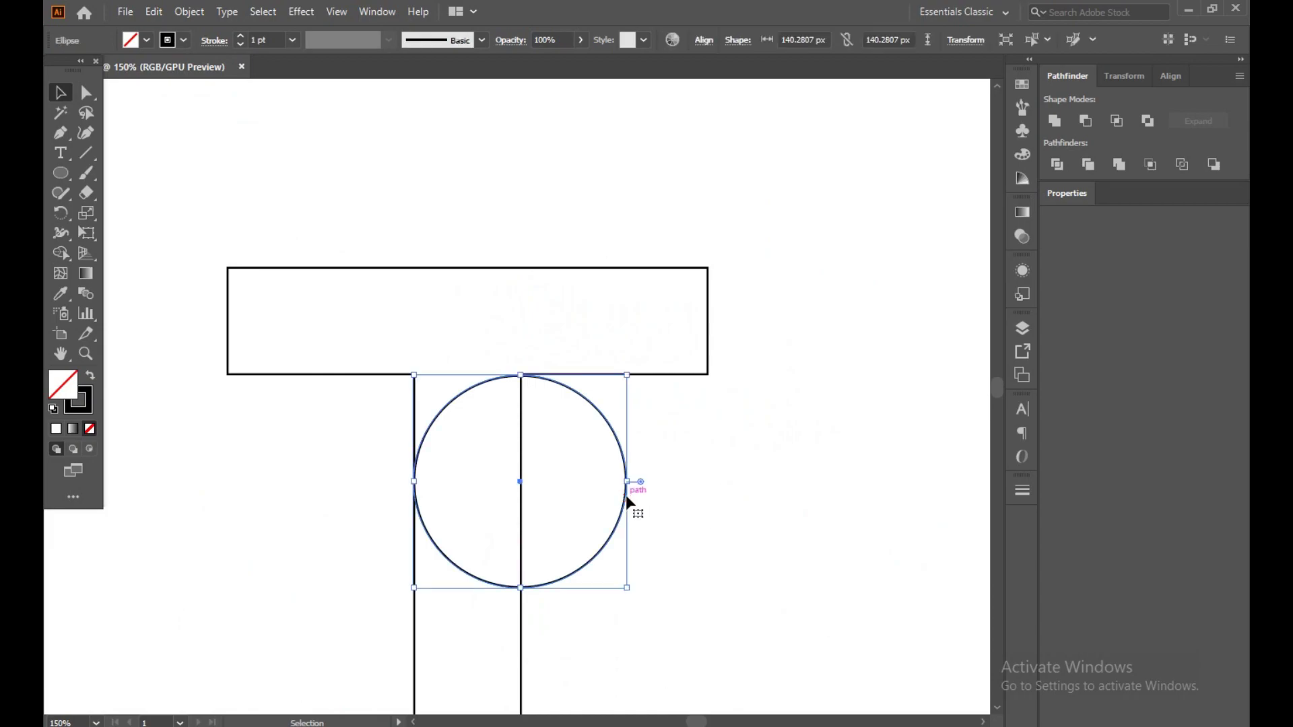
drag(626, 497, 629, 390)
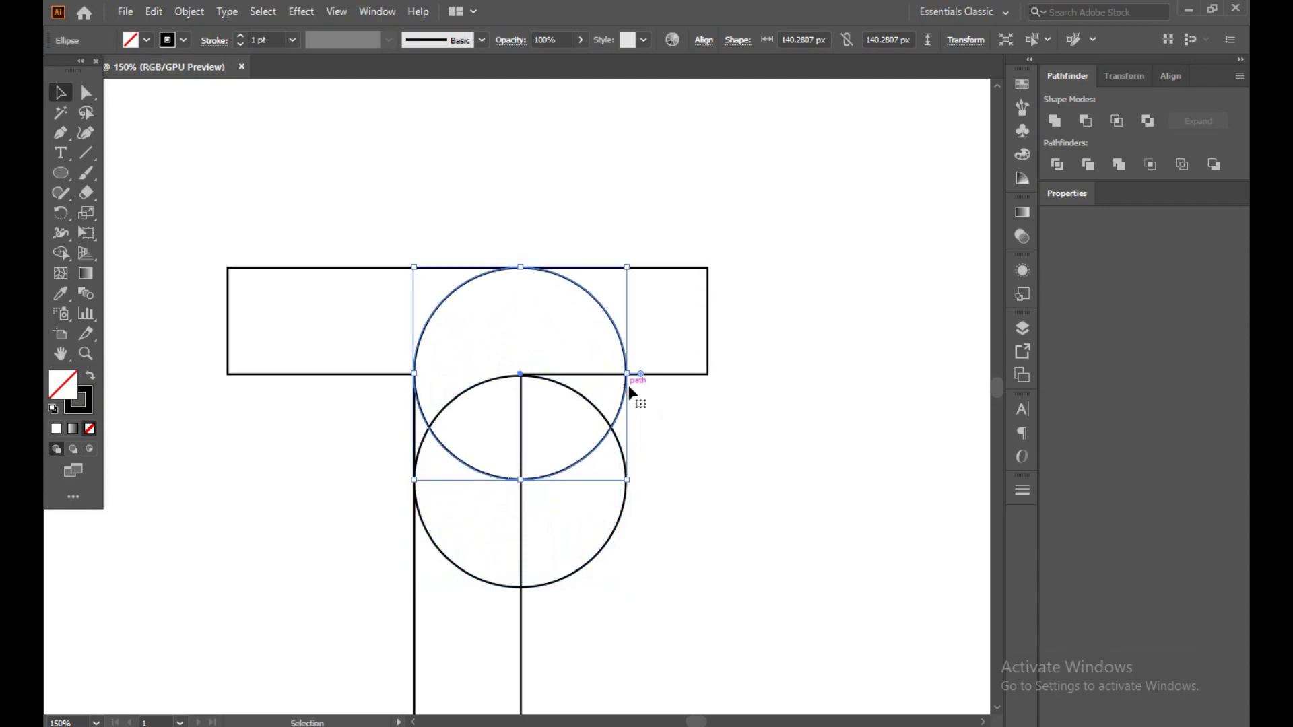
click(774, 454)
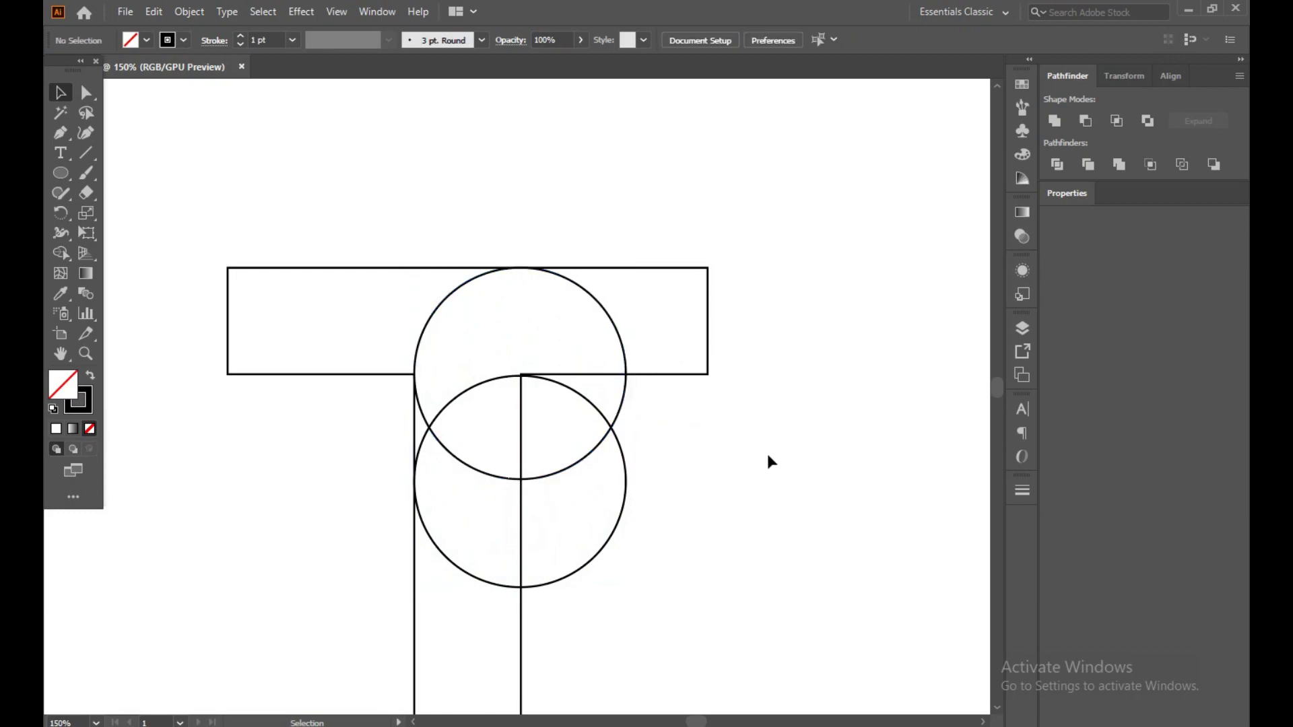
Step: Examine in Outline view how the upper circle meets the T's left inner corner, and return to Preview
key(ctrl+y)
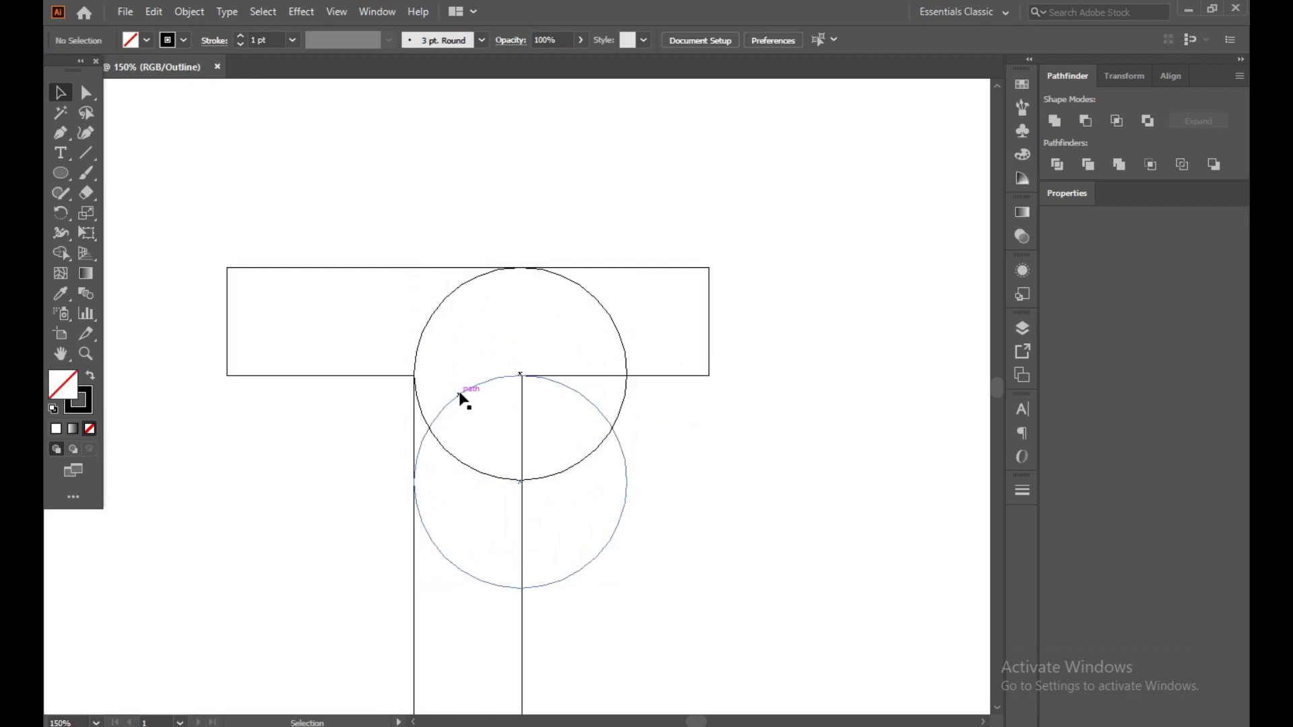
scroll(462, 397, up, 5)
scroll(180, 350, up, 4)
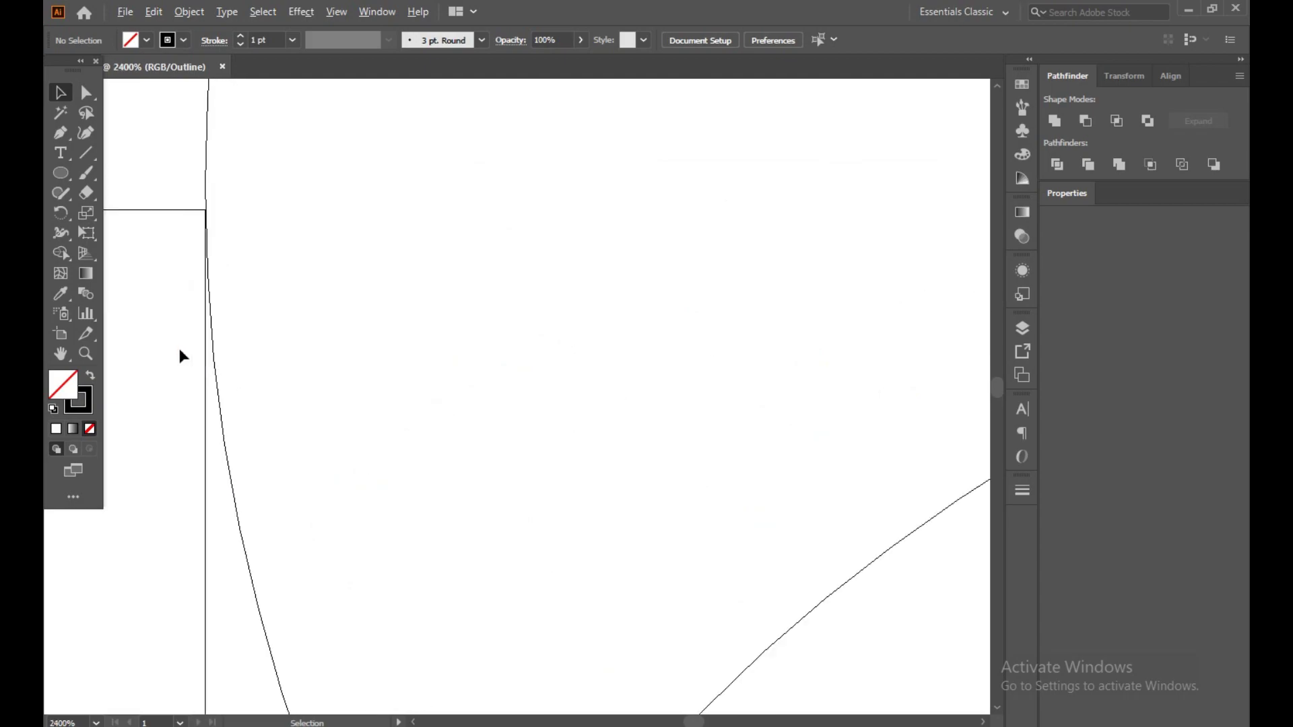
scroll(214, 180, down, 10)
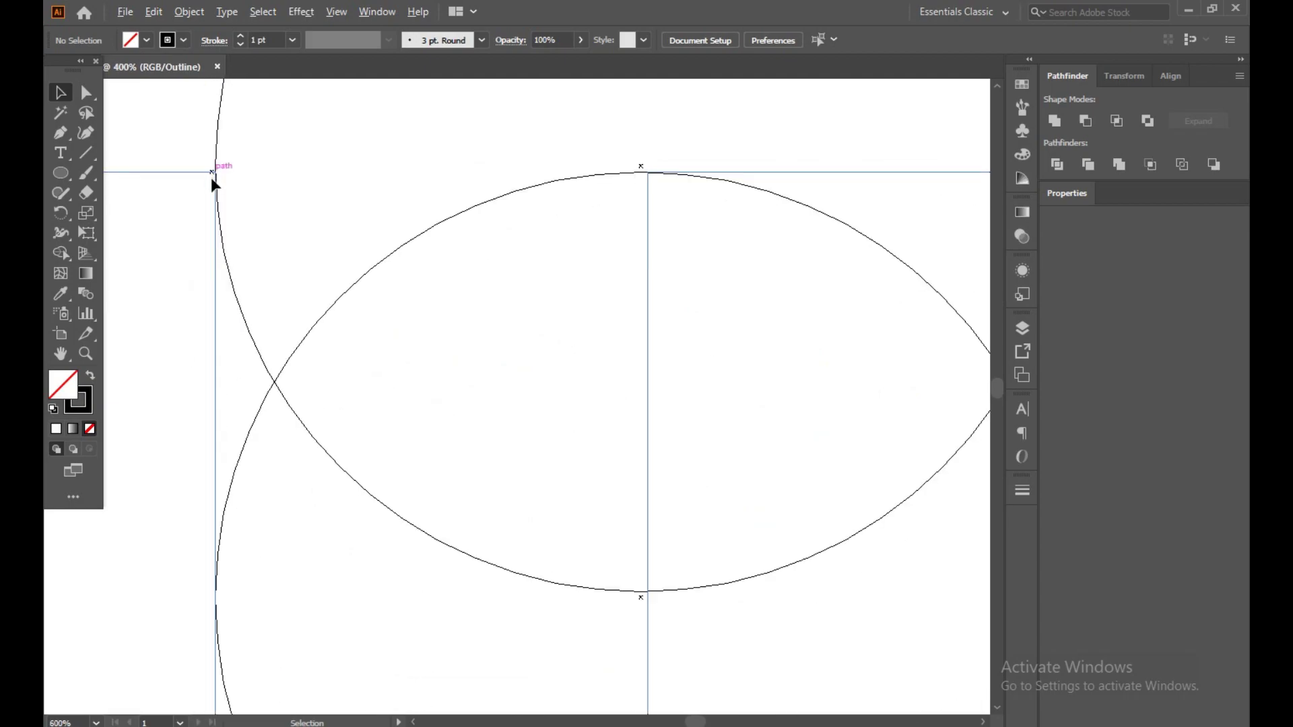
mouse_move(217, 191)
mouse_down()
mouse_move(342, 328)
mouse_move(398, 366)
mouse_up()
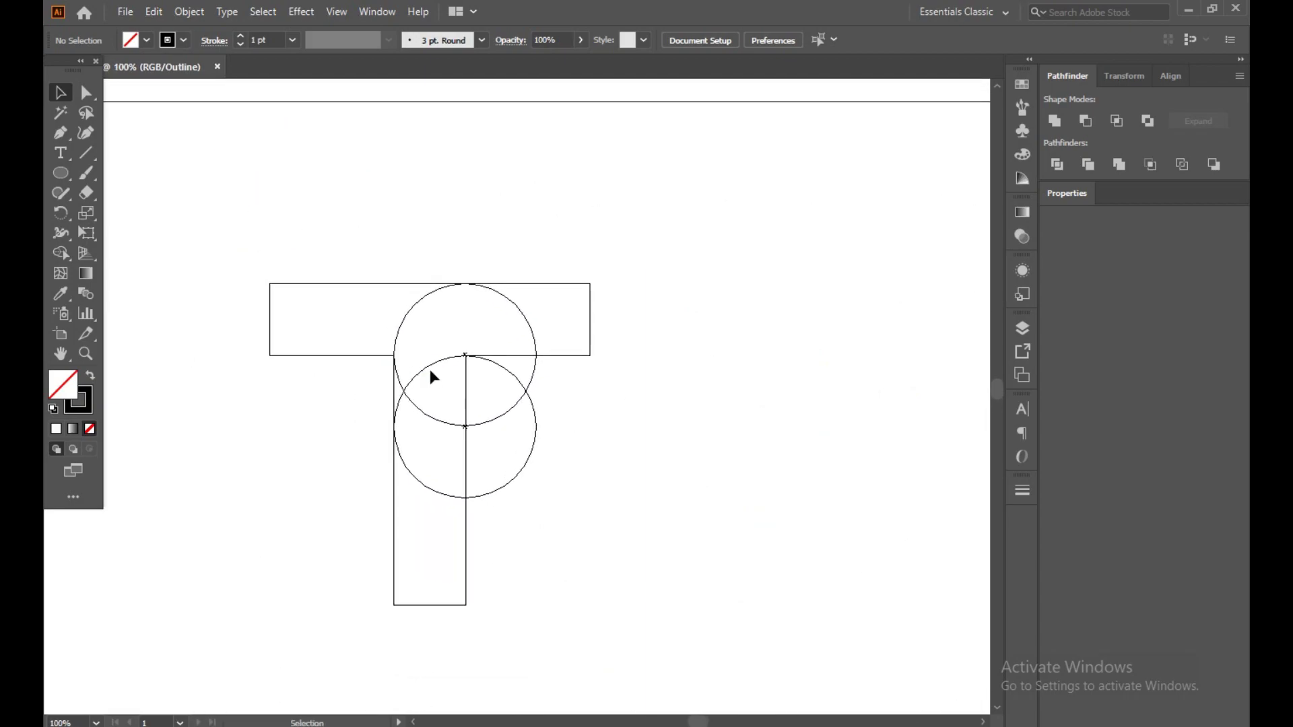
key(ctrl+y)
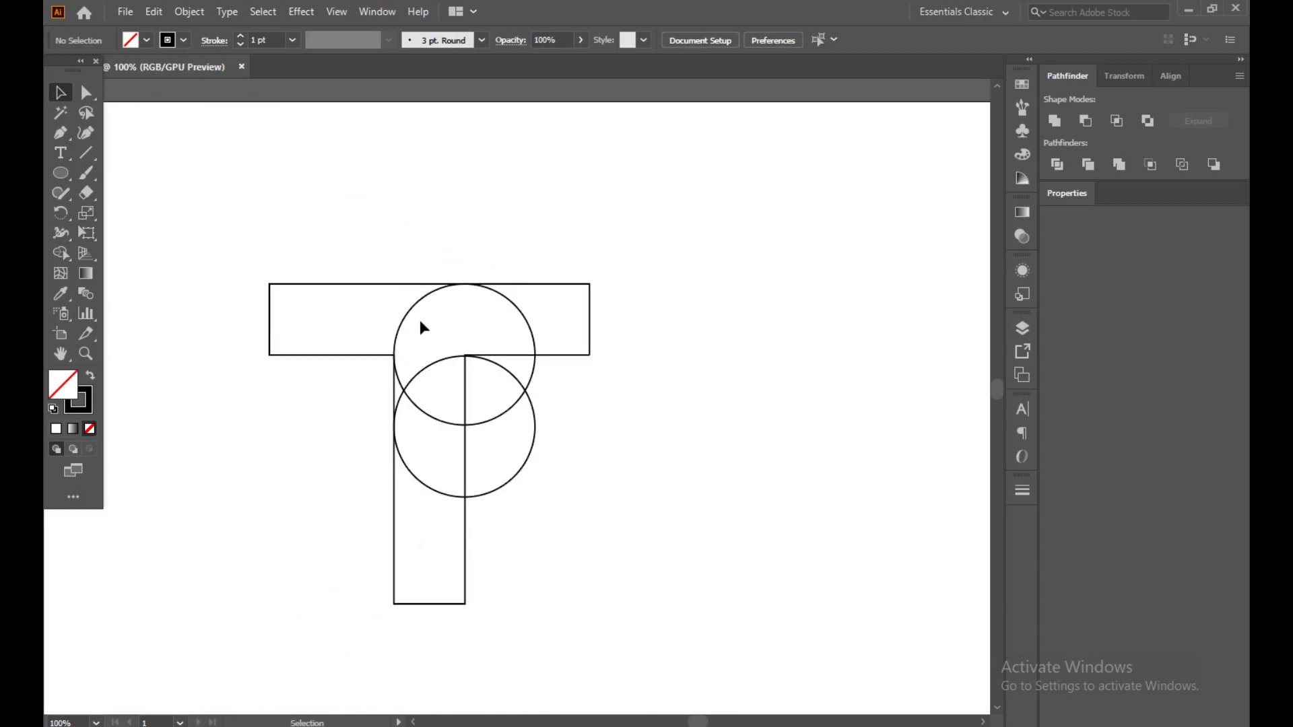
Step: Duplicate the upper circle straight up so the copy rises partly above the crossbar's upper edge
scroll(423, 319, up, 2)
click(396, 298)
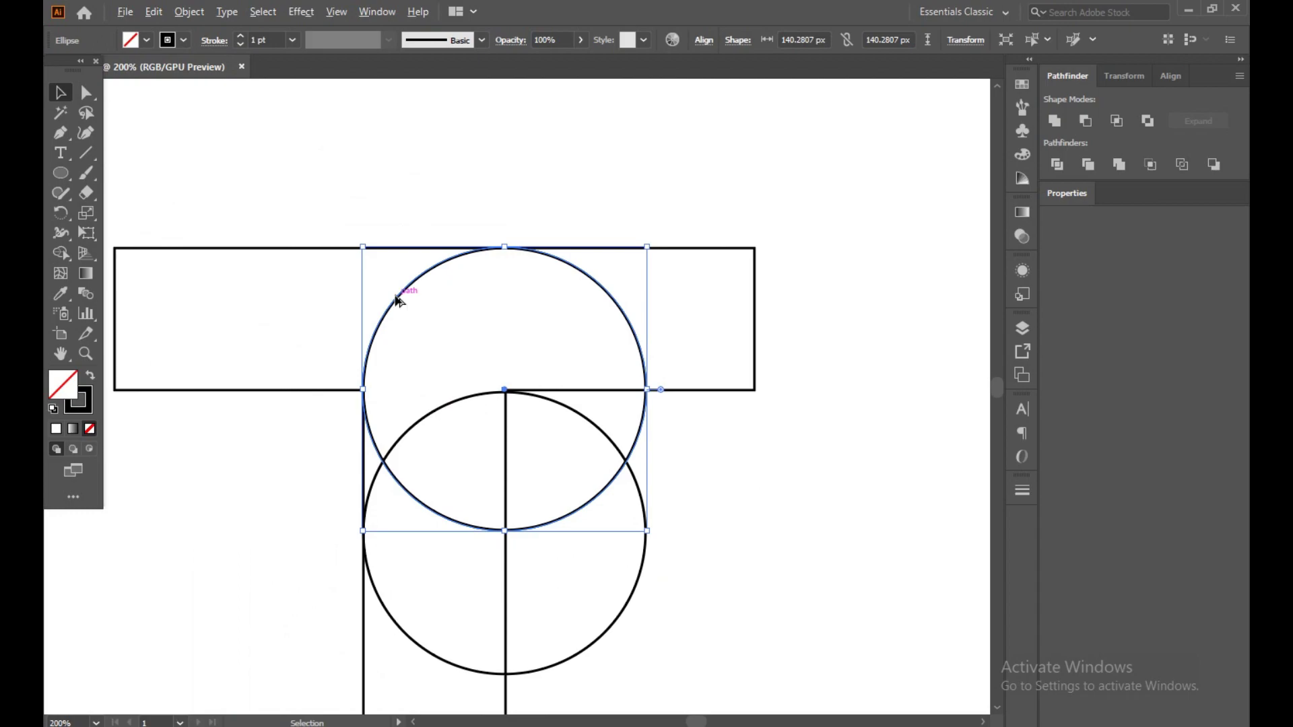
drag(396, 298, 397, 246)
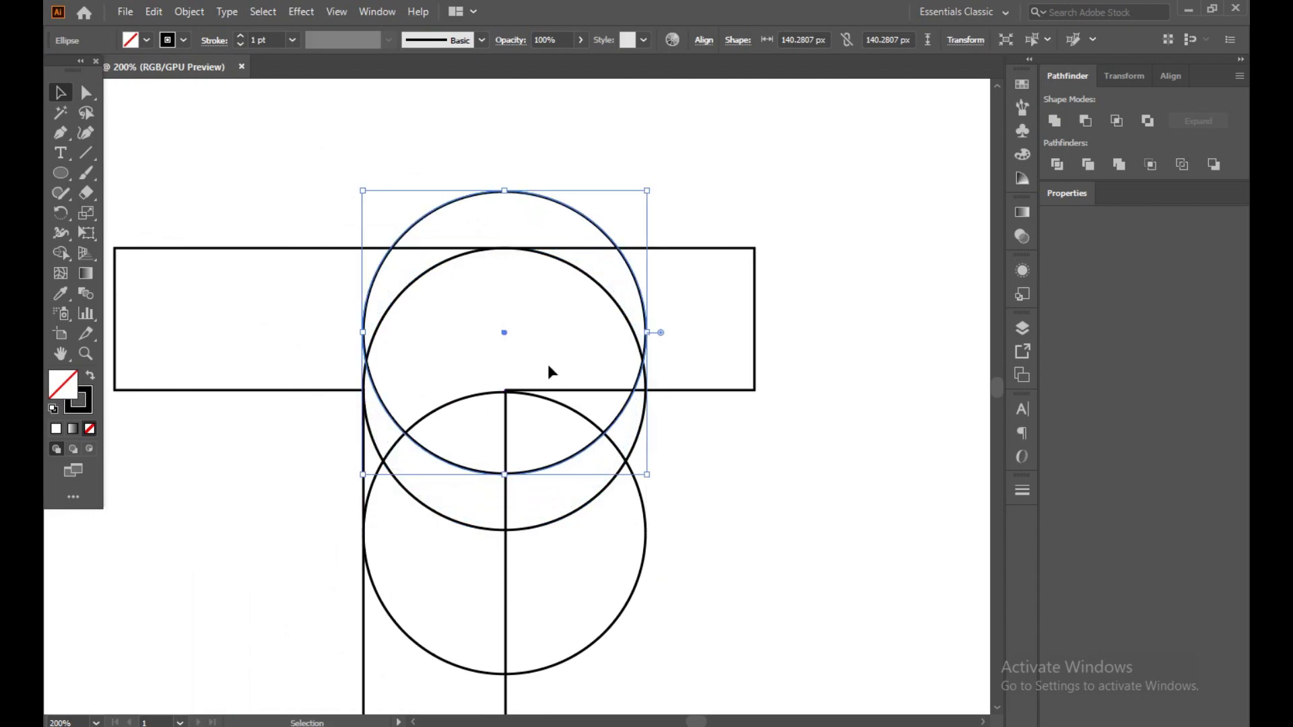
click(735, 456)
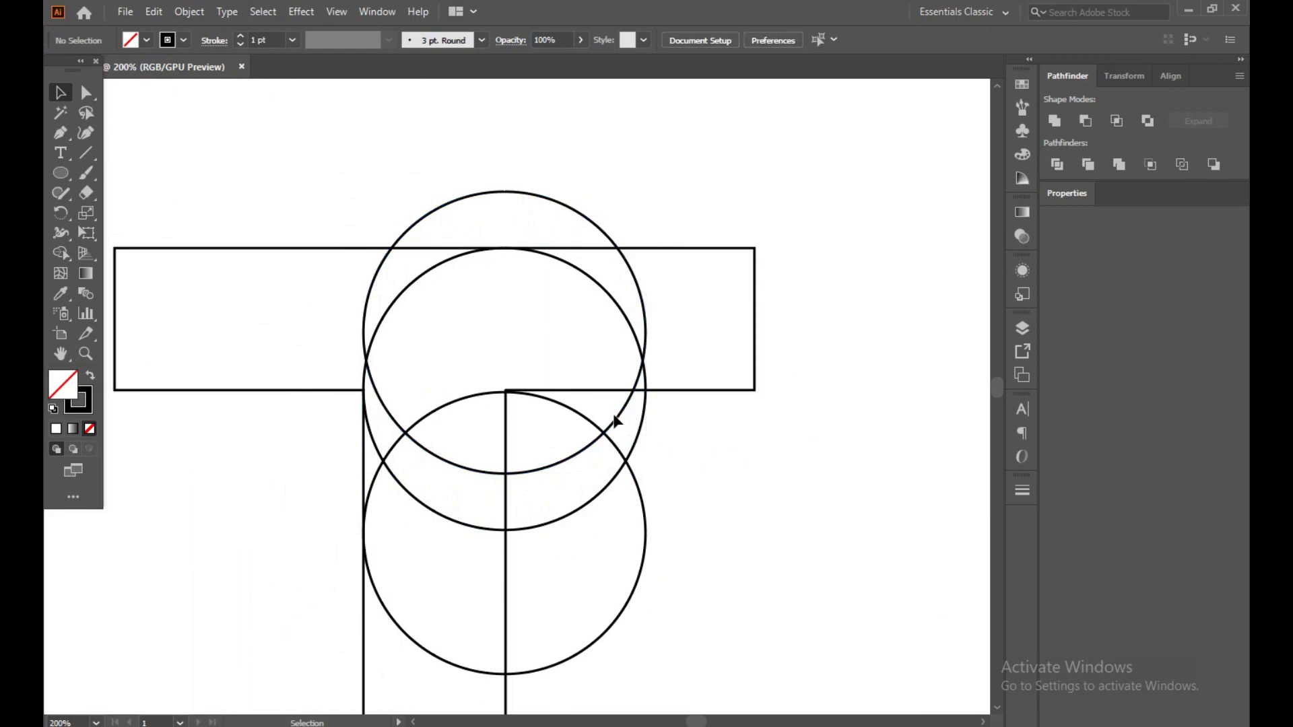
Step: Enlarge the topmost circle to about 147 px and move it down around the 140 px upper circle so their lowest points coincide
click(615, 425)
drag(648, 474, 664, 485)
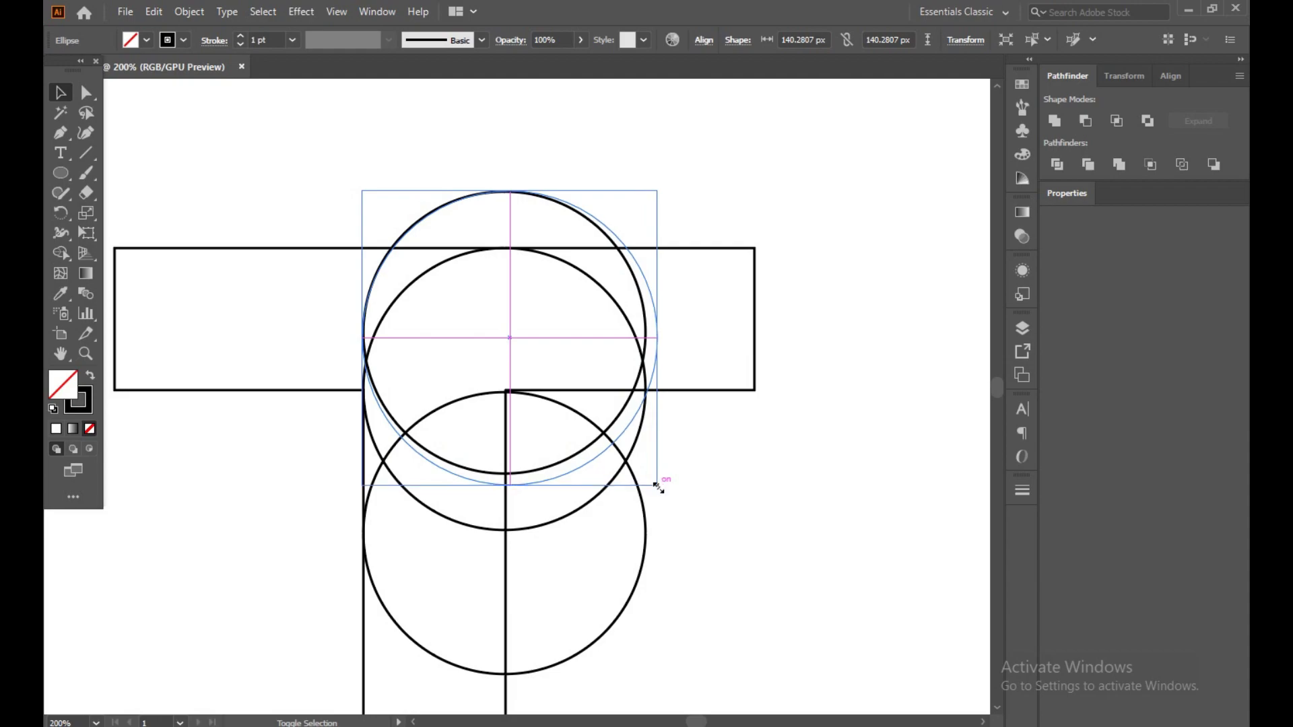
click(741, 479)
drag(534, 194, 528, 241)
click(828, 454)
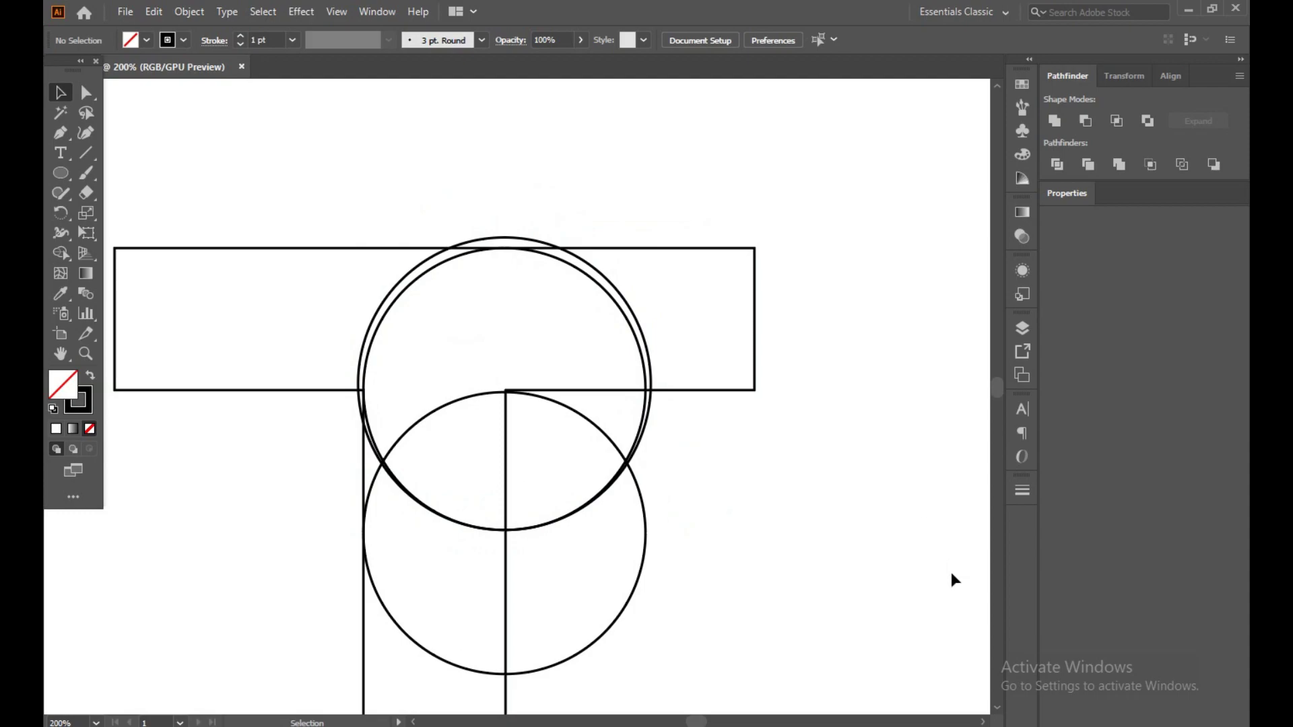
Step: In Outline view, try shrinking the outer circle to the inner circle's size and shifting it left, and undo the shift
scroll(671, 420, down, 2)
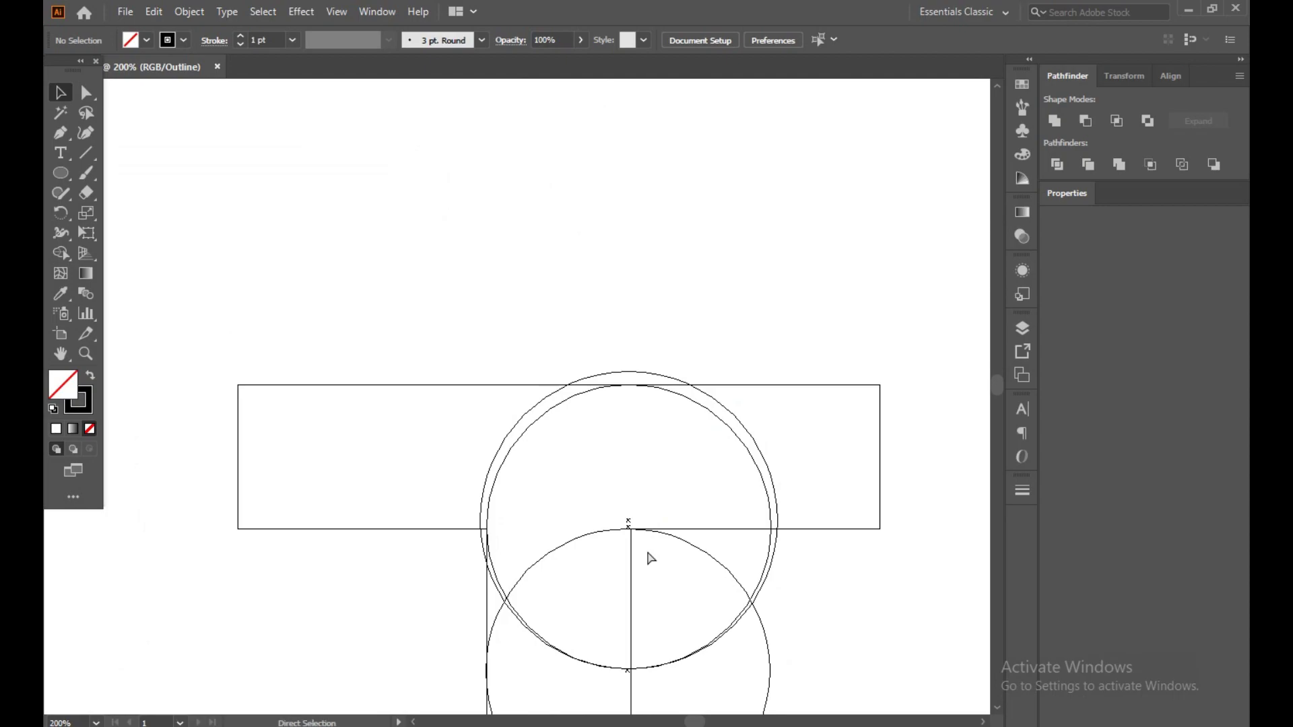
click(623, 374)
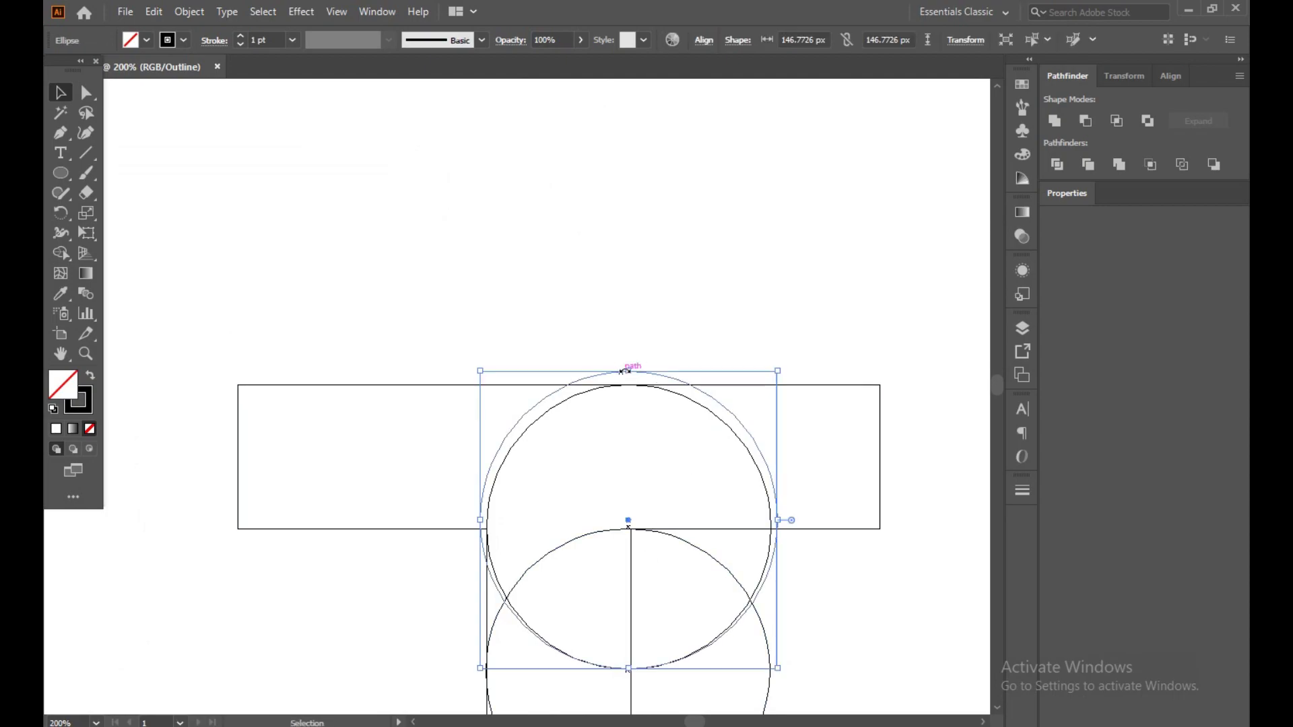
drag(633, 371, 632, 385)
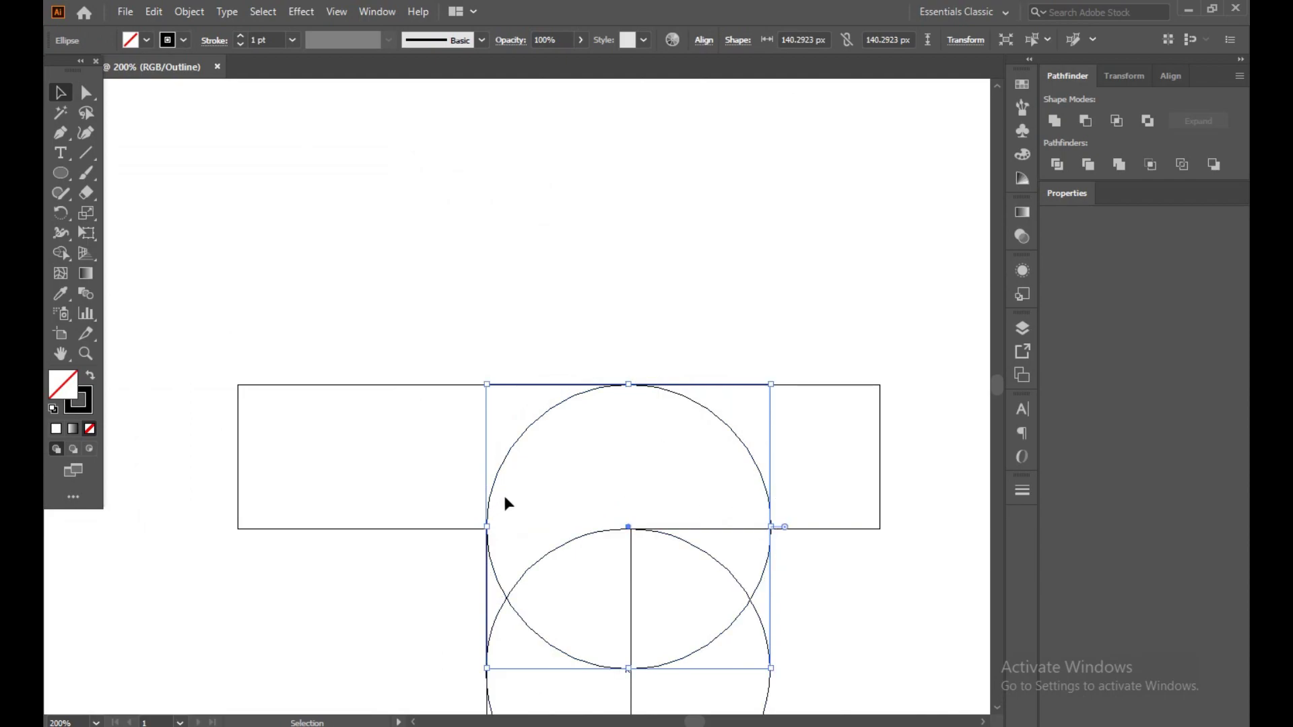
drag(496, 484, 485, 483)
click(396, 586)
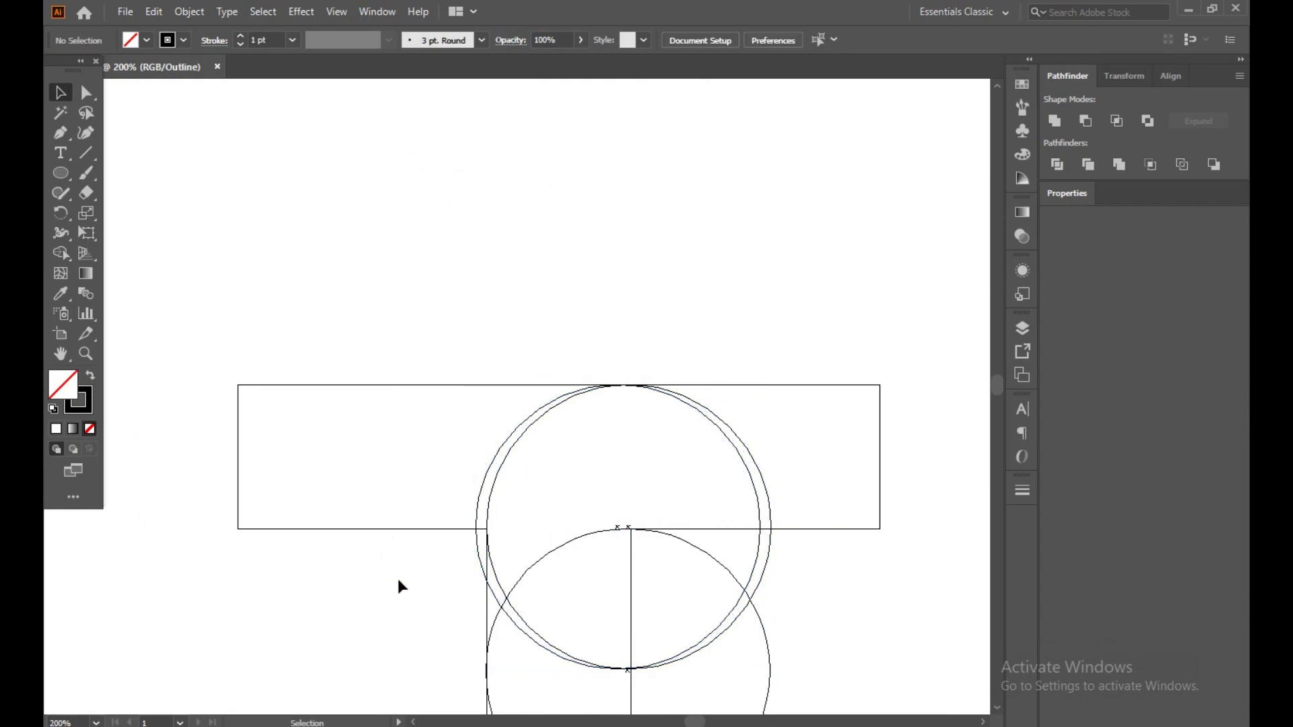
key(ctrl+z)
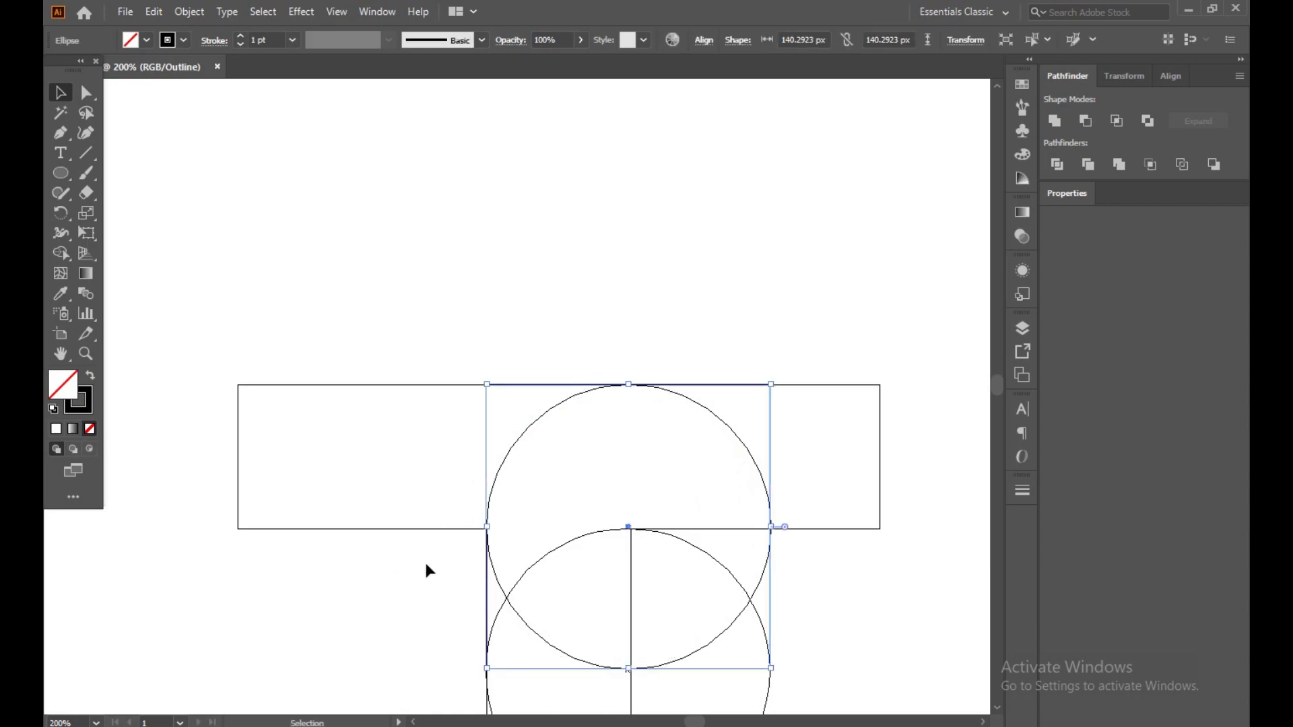
Step: Enlarge the outer circle upward so its top sits slightly above the crossbar's upper edge while its lowest point stays on the inner circle
drag(629, 385, 629, 374)
click(640, 471)
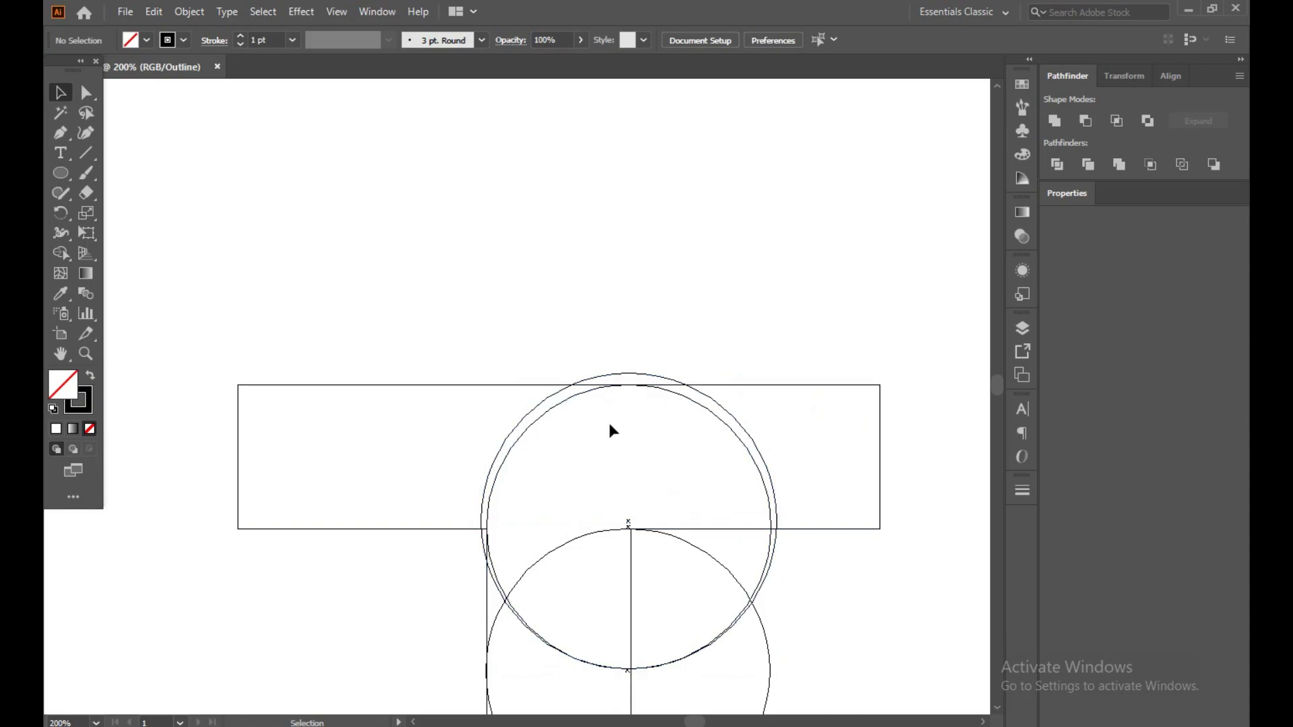
scroll(613, 425, up, 1)
scroll(618, 427, up, 3)
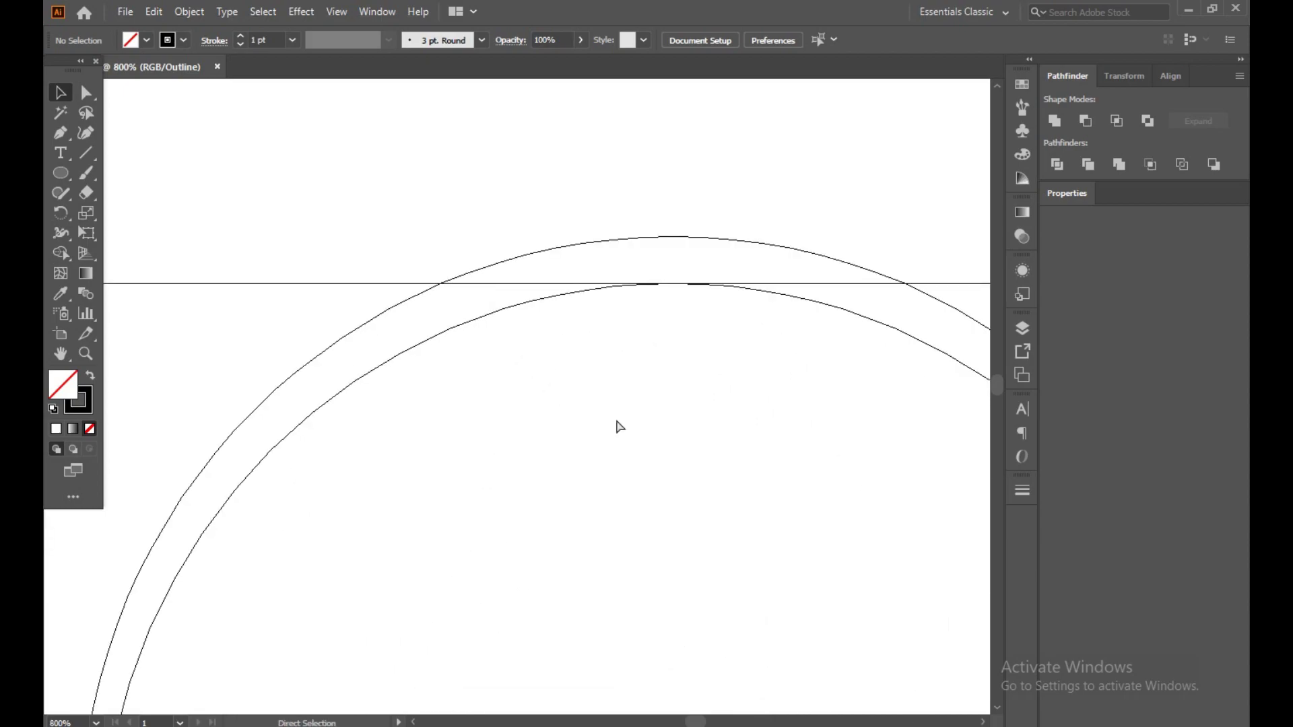
Step: In Preview, select all shapes and merge the crossbar's right arm with the curved band running into the stem's upper left using Shape Builder
key(ctrl+z)
key(ctrl+y)
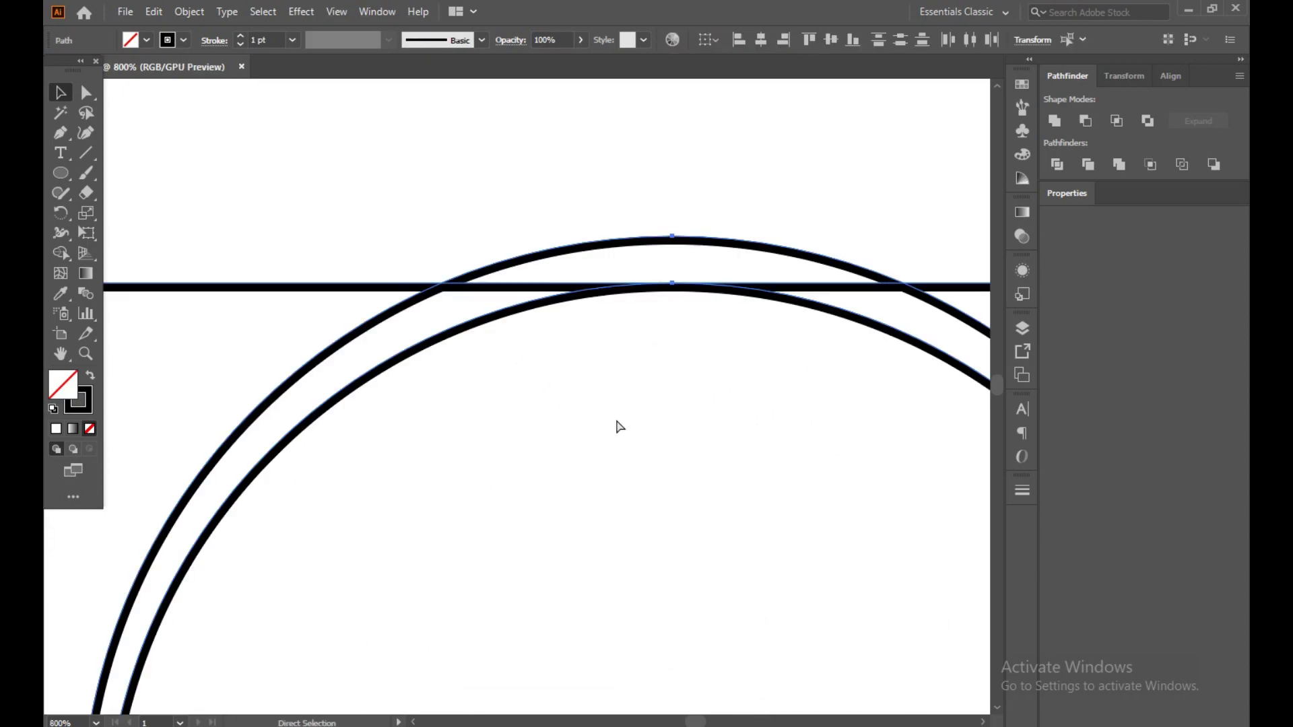
scroll(618, 426, down, 5)
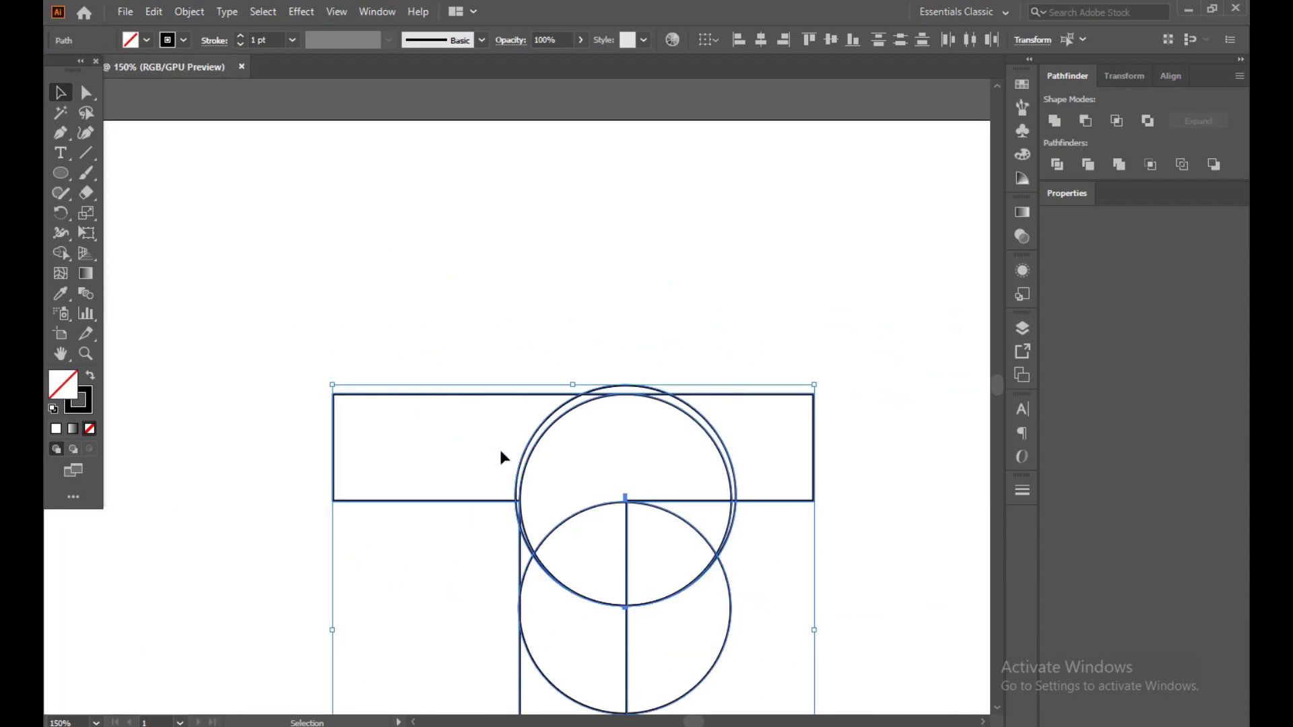
scroll(532, 495, up, 5)
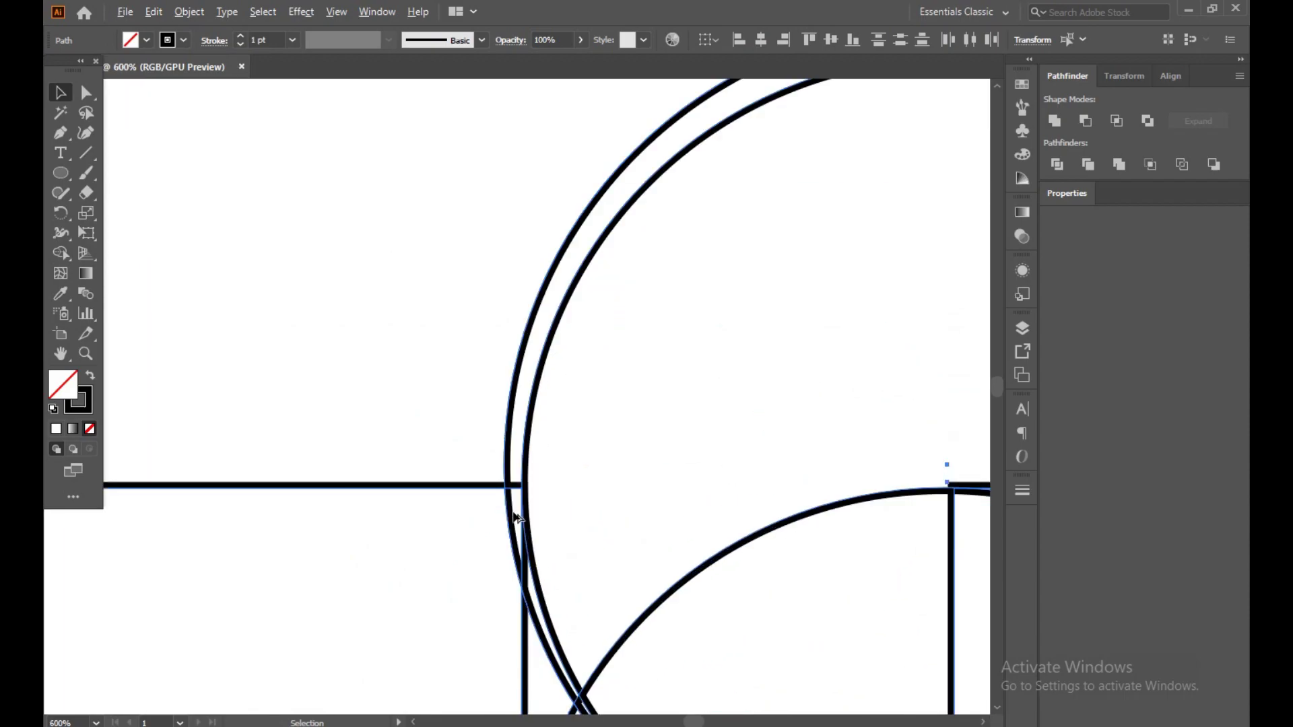
key(shift+m)
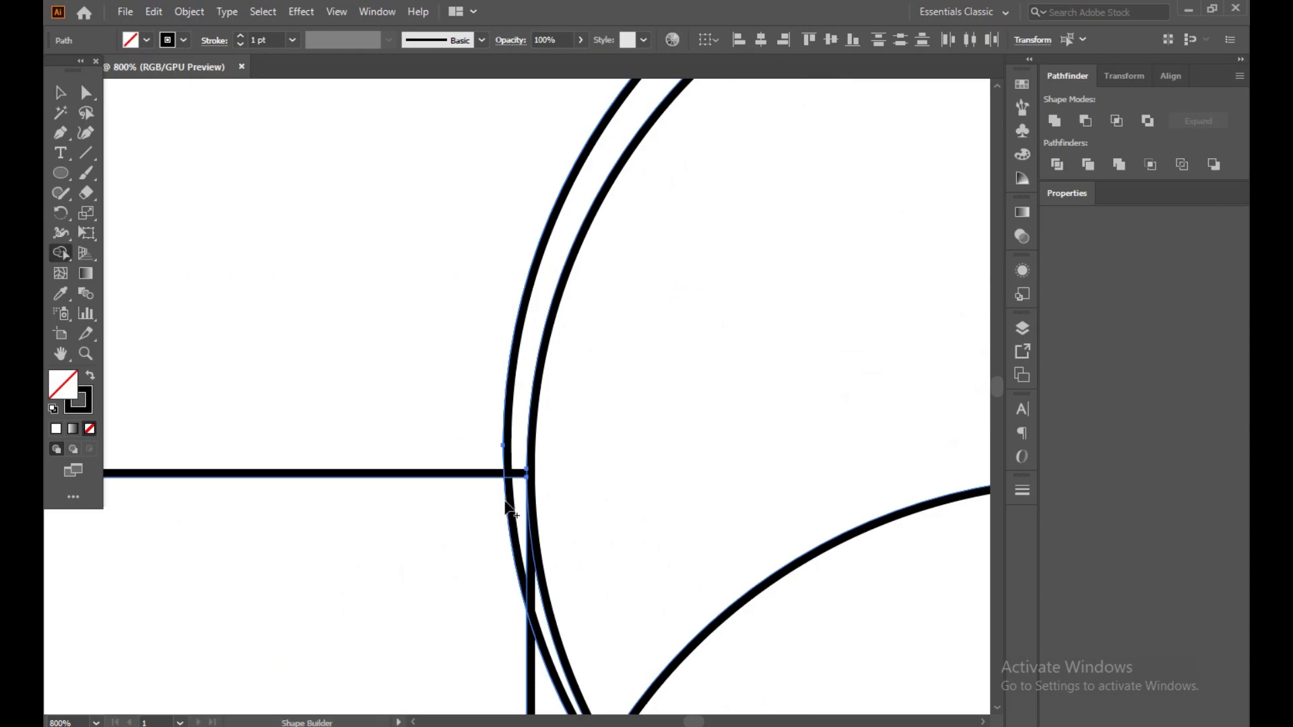
scroll(512, 495, down, 5)
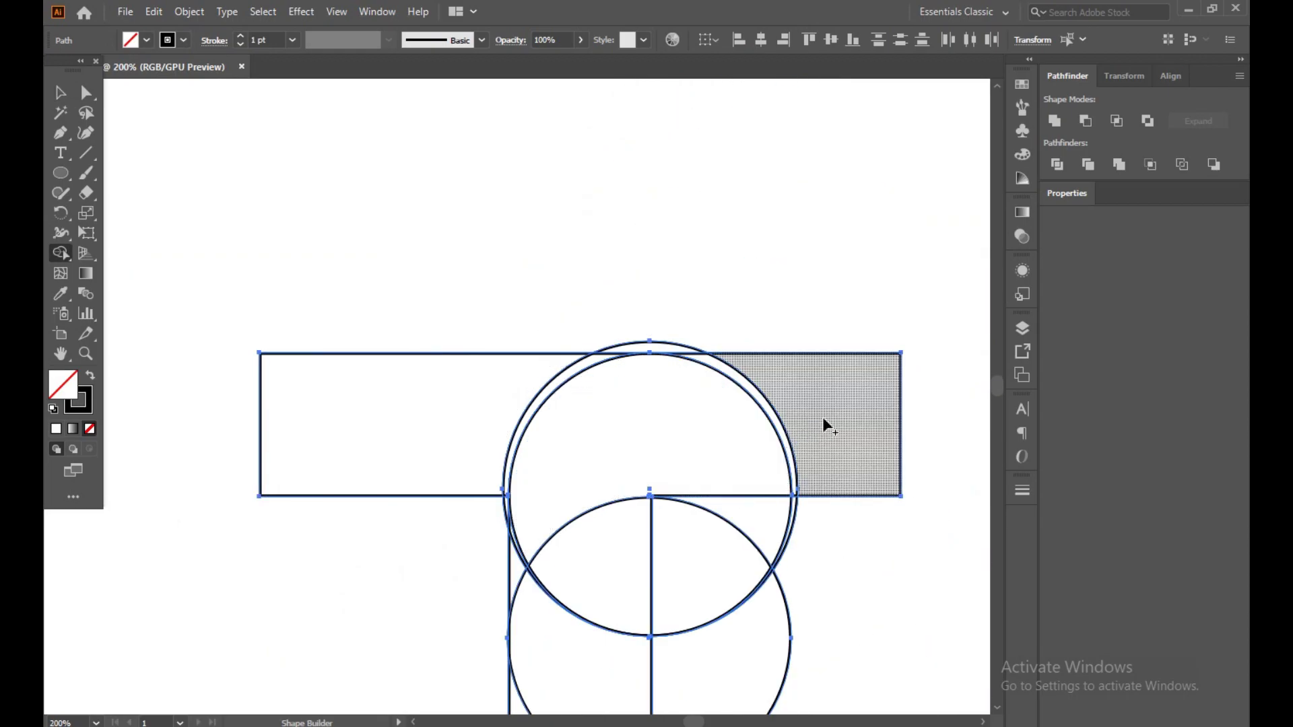
mouse_move(825, 412)
mouse_down()
mouse_move(601, 462)
mouse_move(539, 519)
mouse_move(518, 562)
mouse_up()
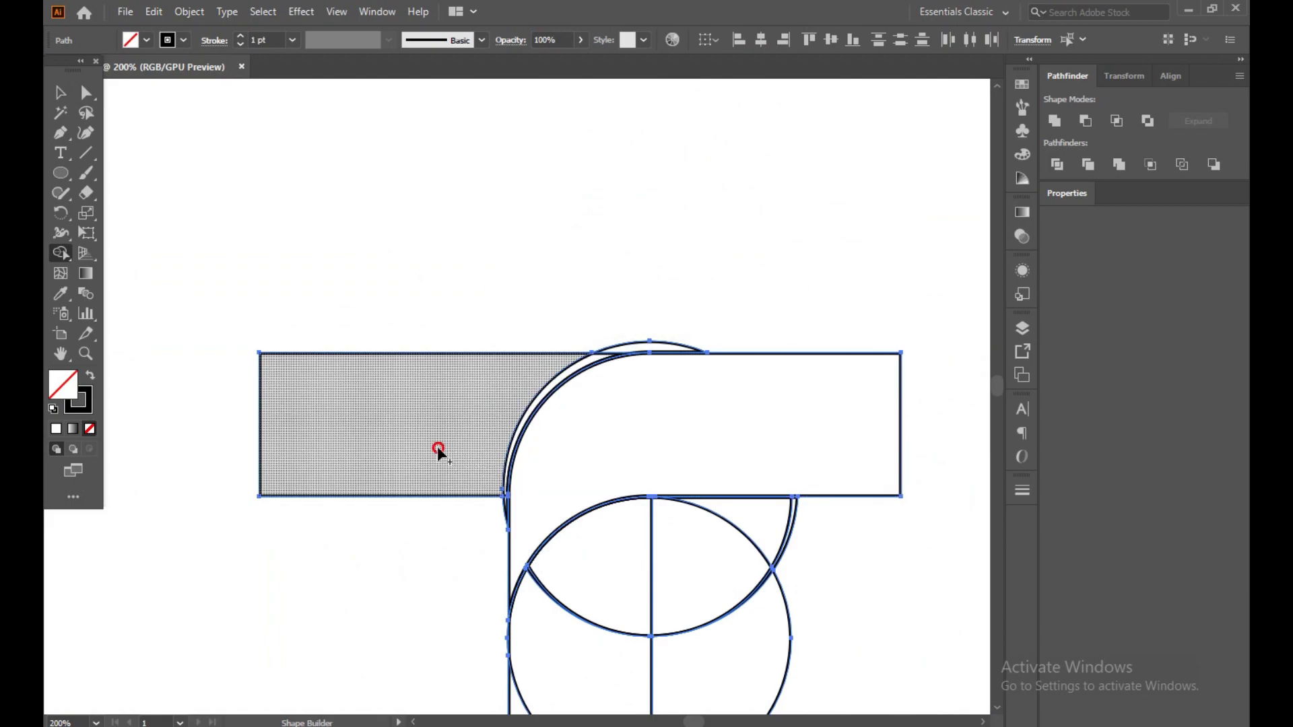
Step: Remove the sliver at the T's left inner corner, the narrow strip between the two arcs and the cap above the crossbar
scroll(452, 521, up, 3)
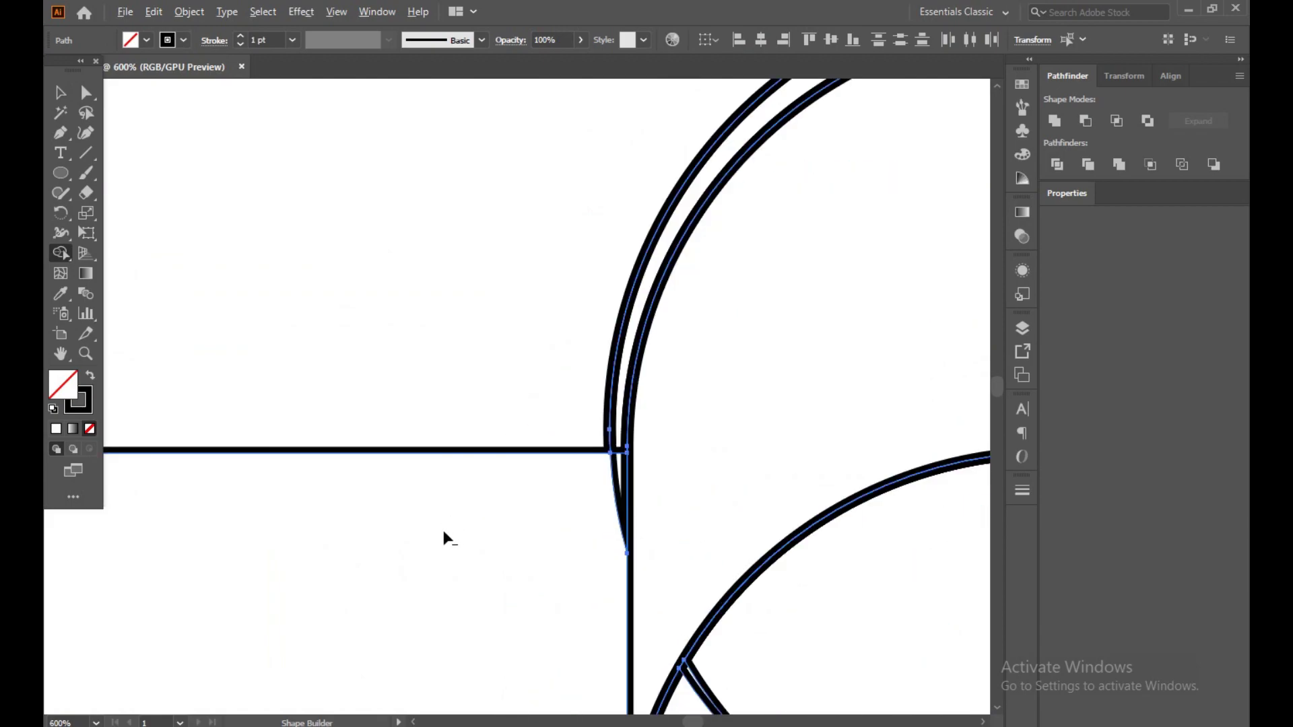
drag(606, 519, 616, 466)
alt+click(615, 446)
scroll(596, 402, down, 5)
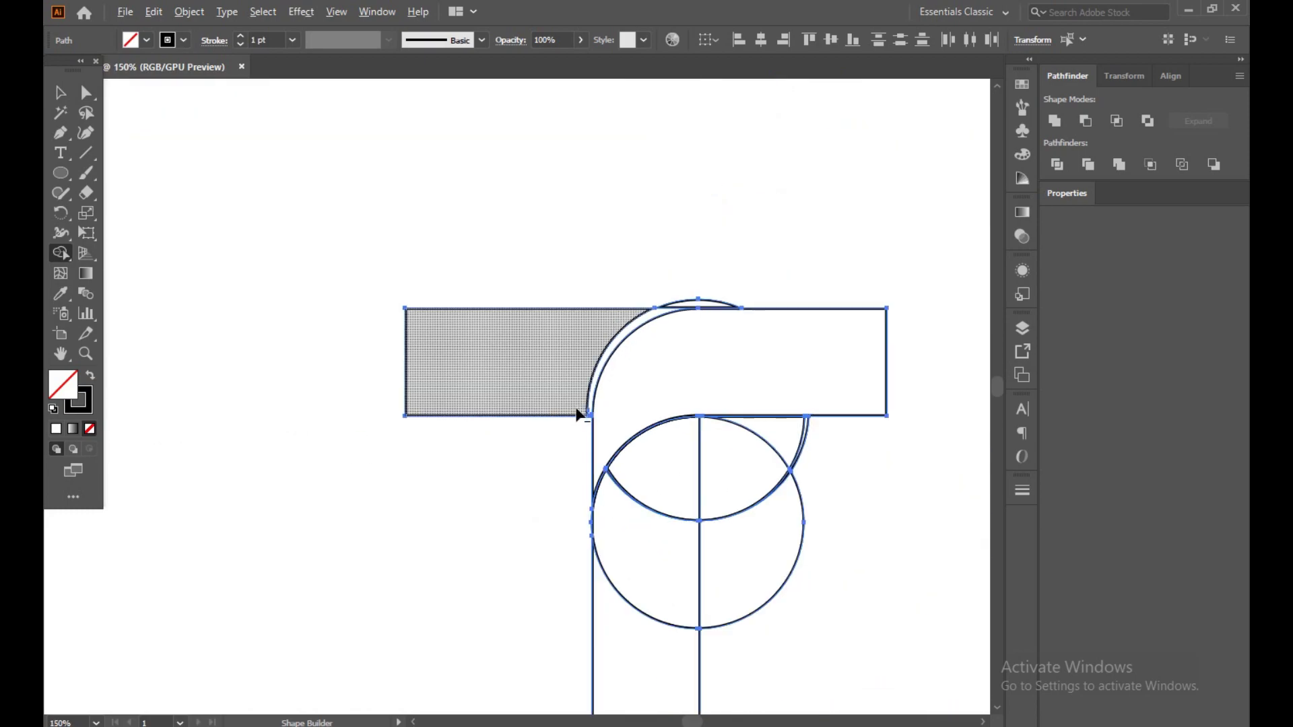
scroll(693, 352, up, 5)
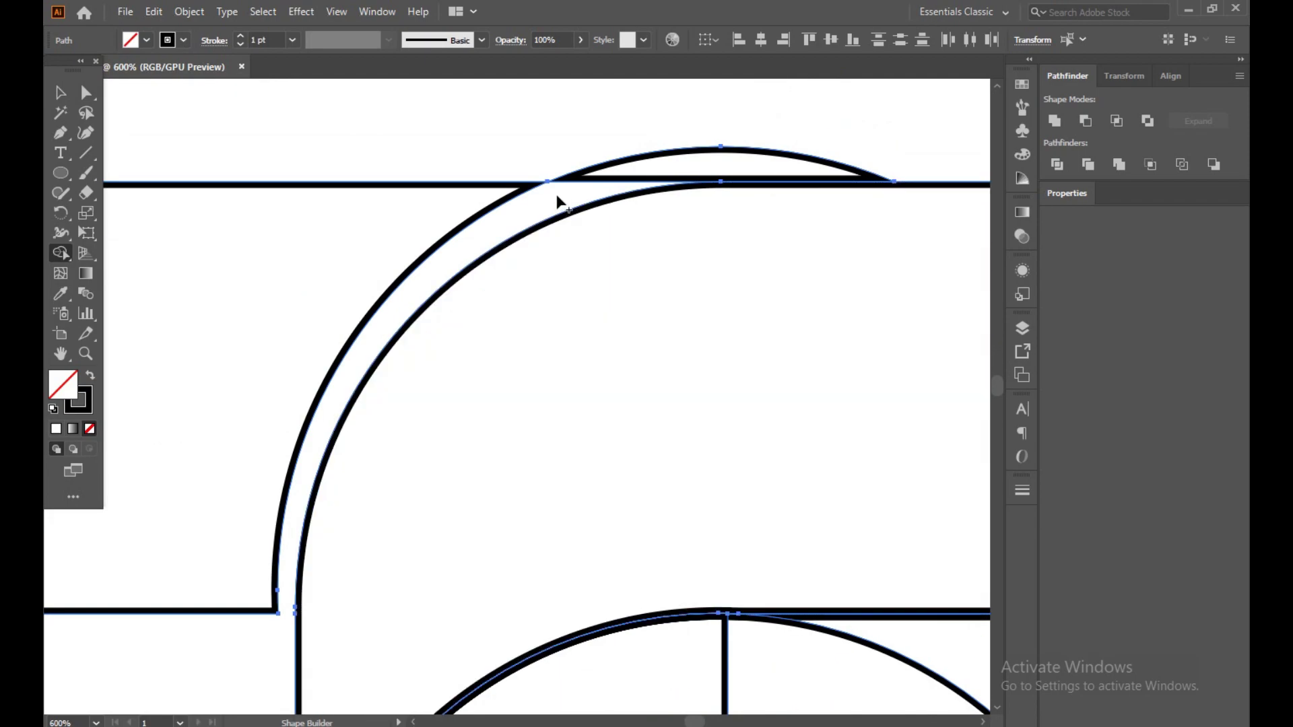
alt+click(664, 156)
Step: Merge the stem regions below the curved band into one shape and remove the leftover circle pieces right of the stem
scroll(742, 251, down, 4)
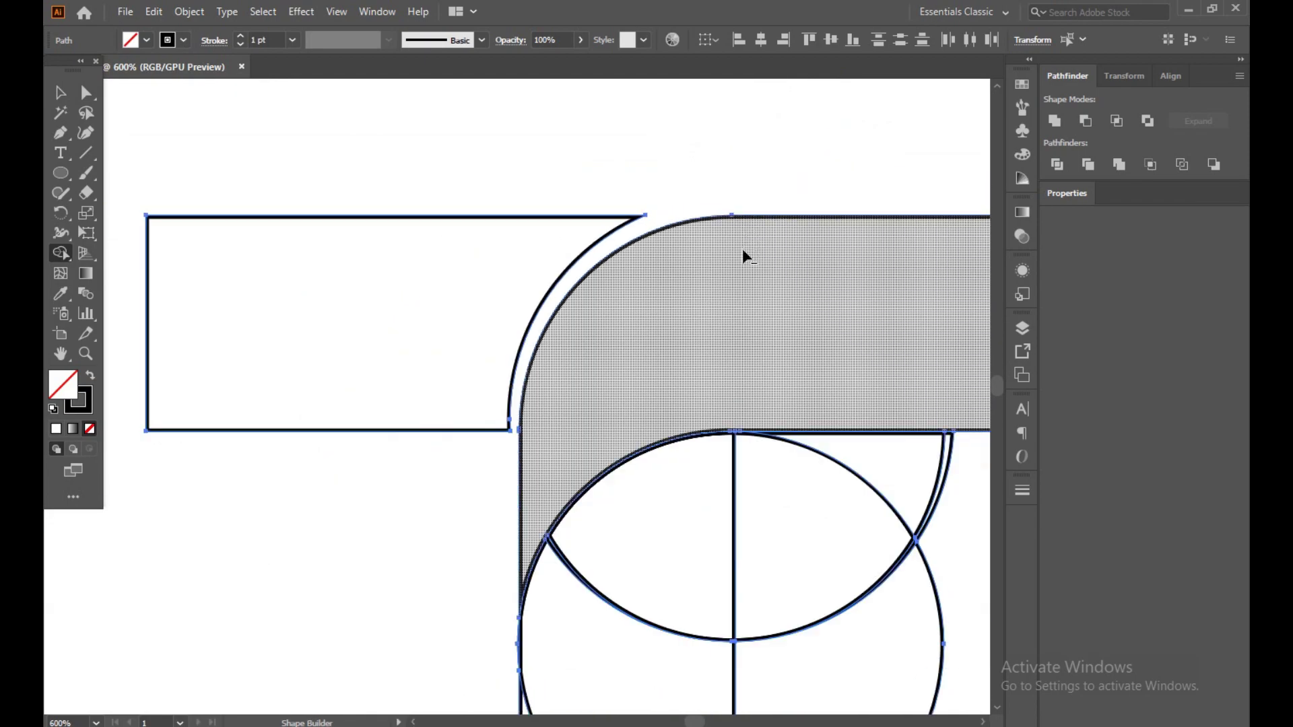
scroll(770, 381, up, 1)
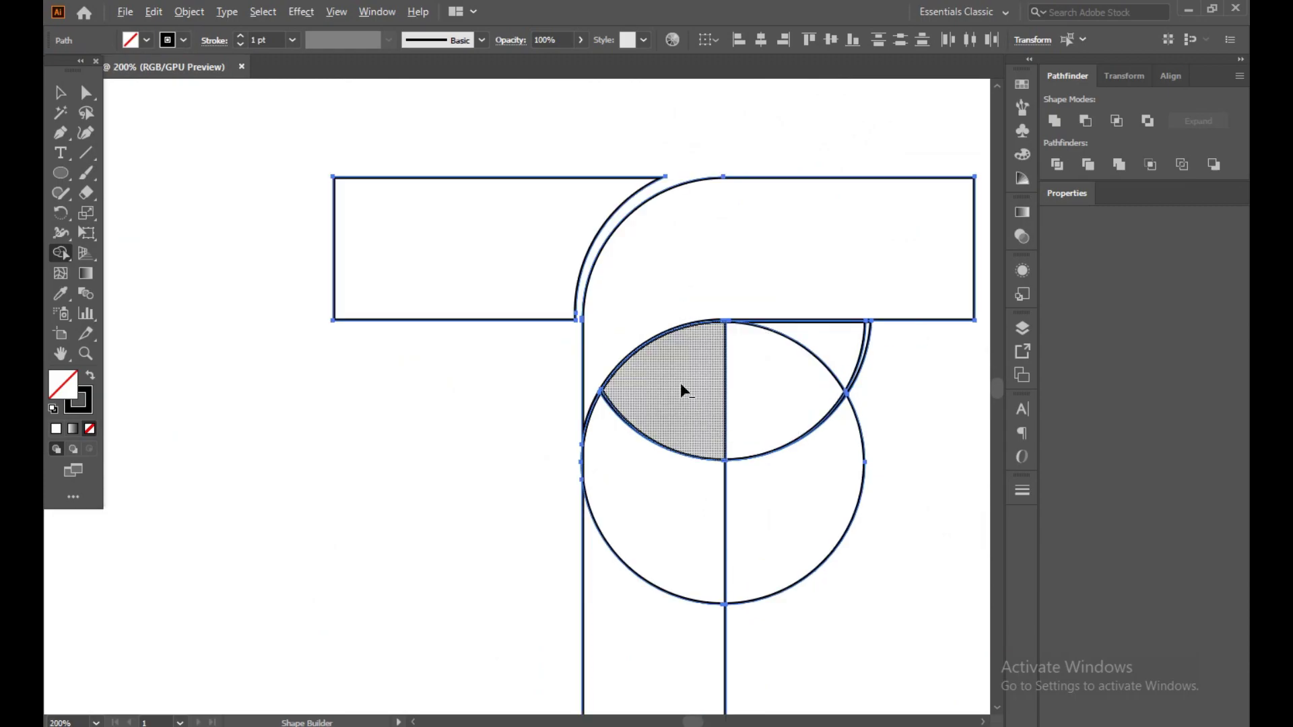
drag(680, 382, 657, 687)
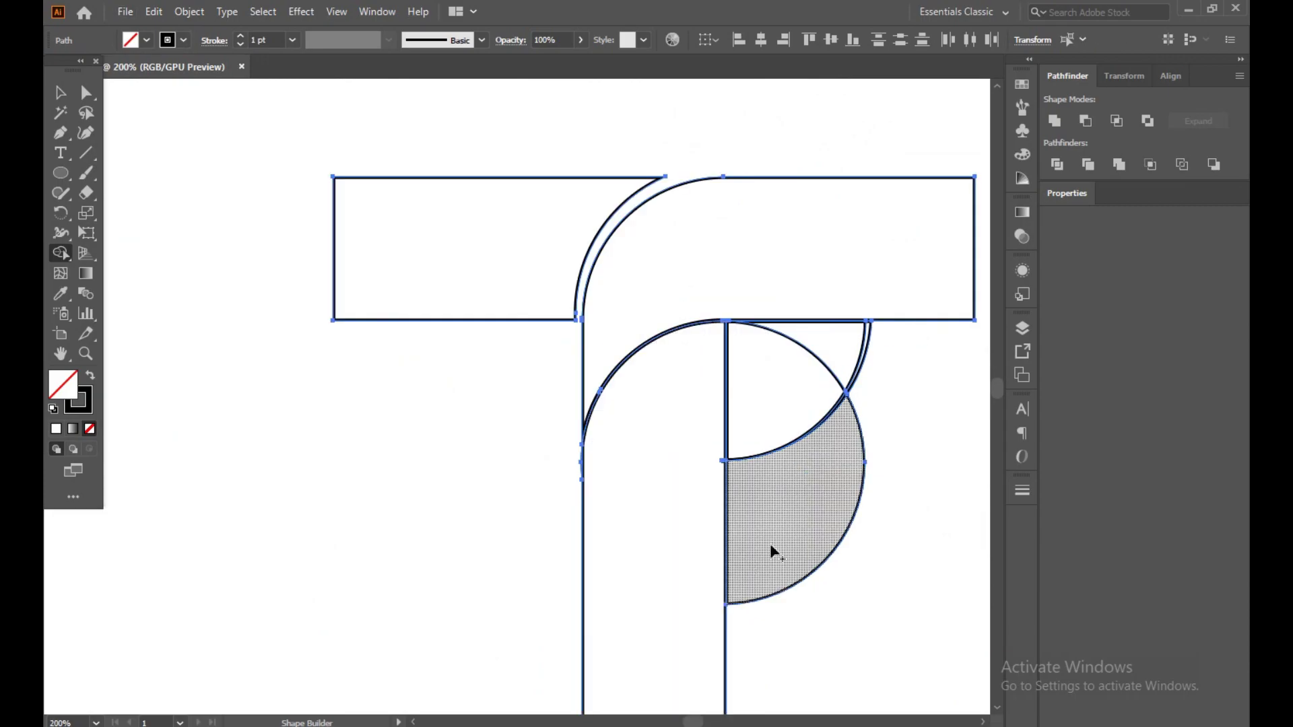
mouse_move(861, 581)
mouse_down()
mouse_move(810, 392)
mouse_move(873, 361)
mouse_move(820, 348)
mouse_up()
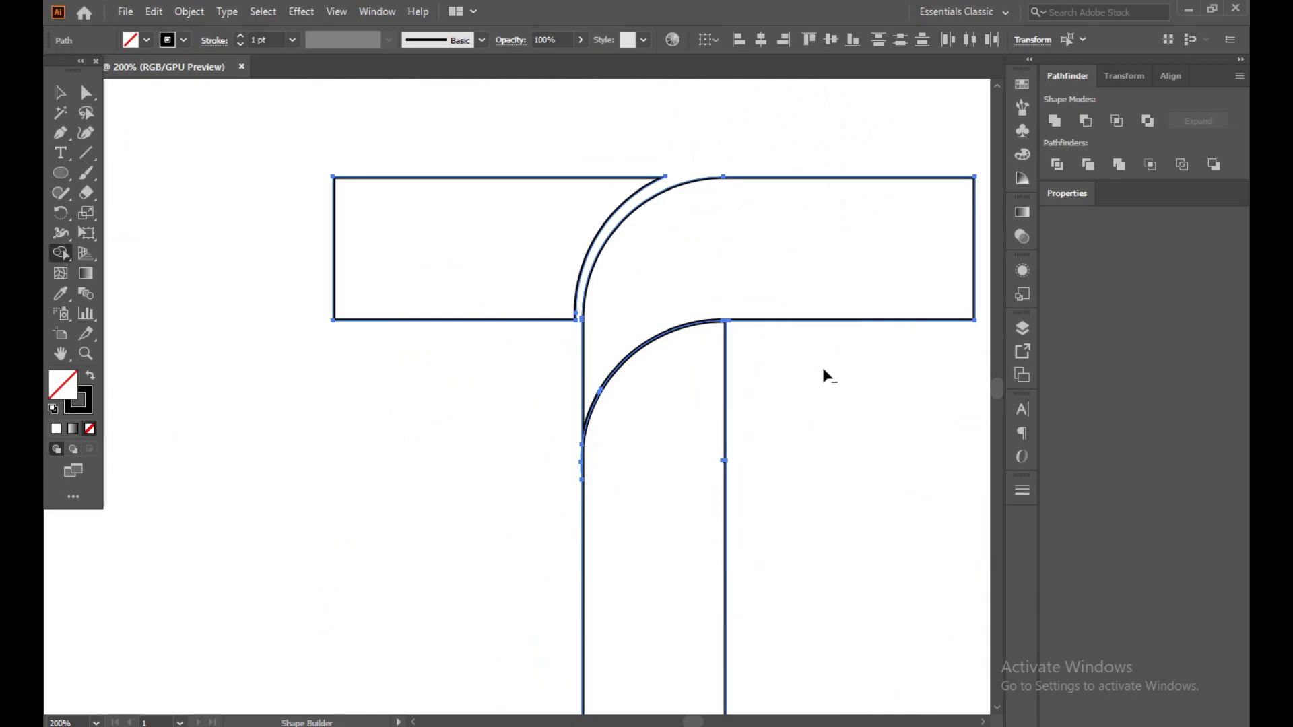
Step: Remove the tiny leftover piece on the stem's right edge with Shape Builder
scroll(656, 421, up, 4)
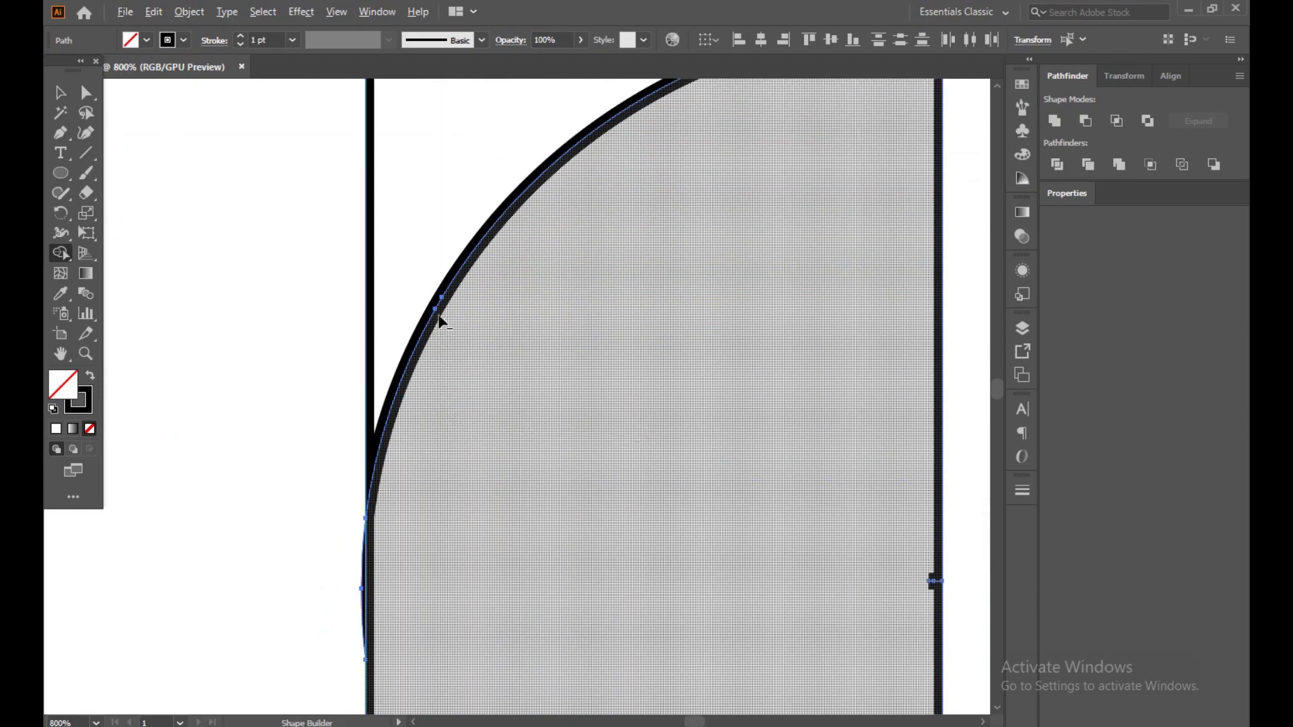
scroll(877, 594, up, 5)
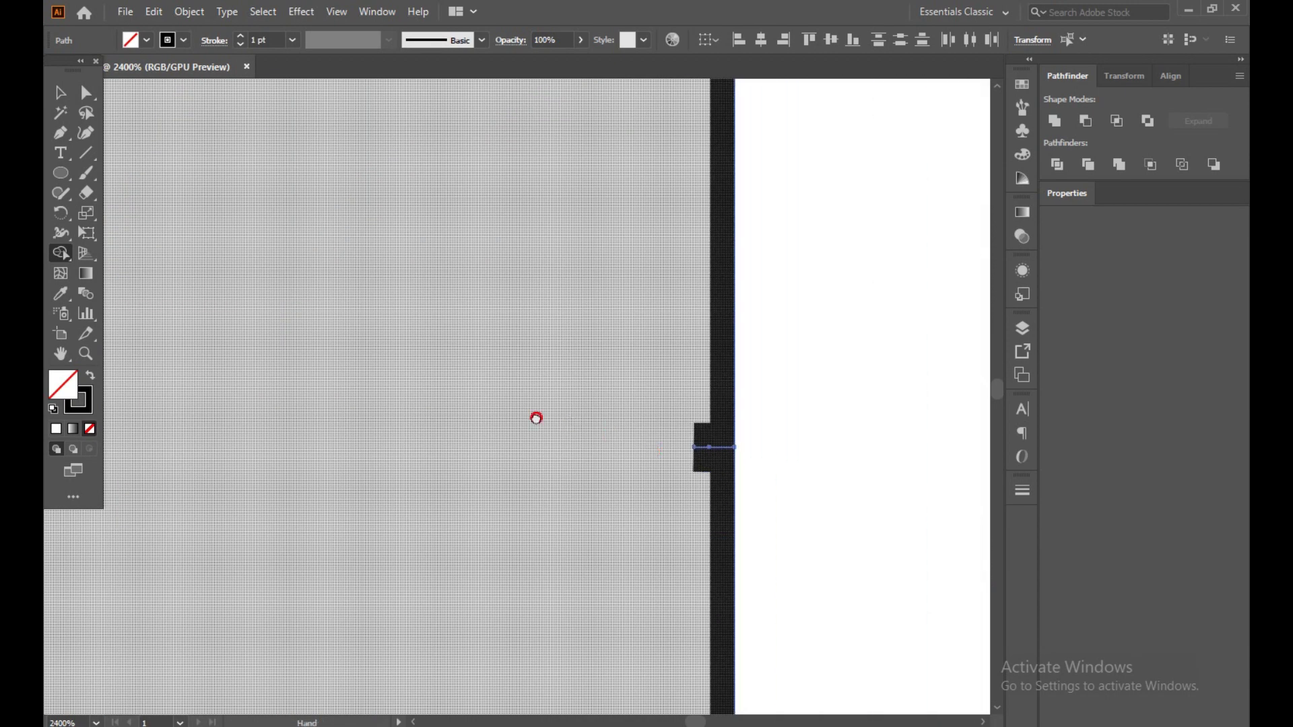
drag(714, 445, 724, 313)
scroll(727, 316, up, 2)
scroll(715, 375, down, 12)
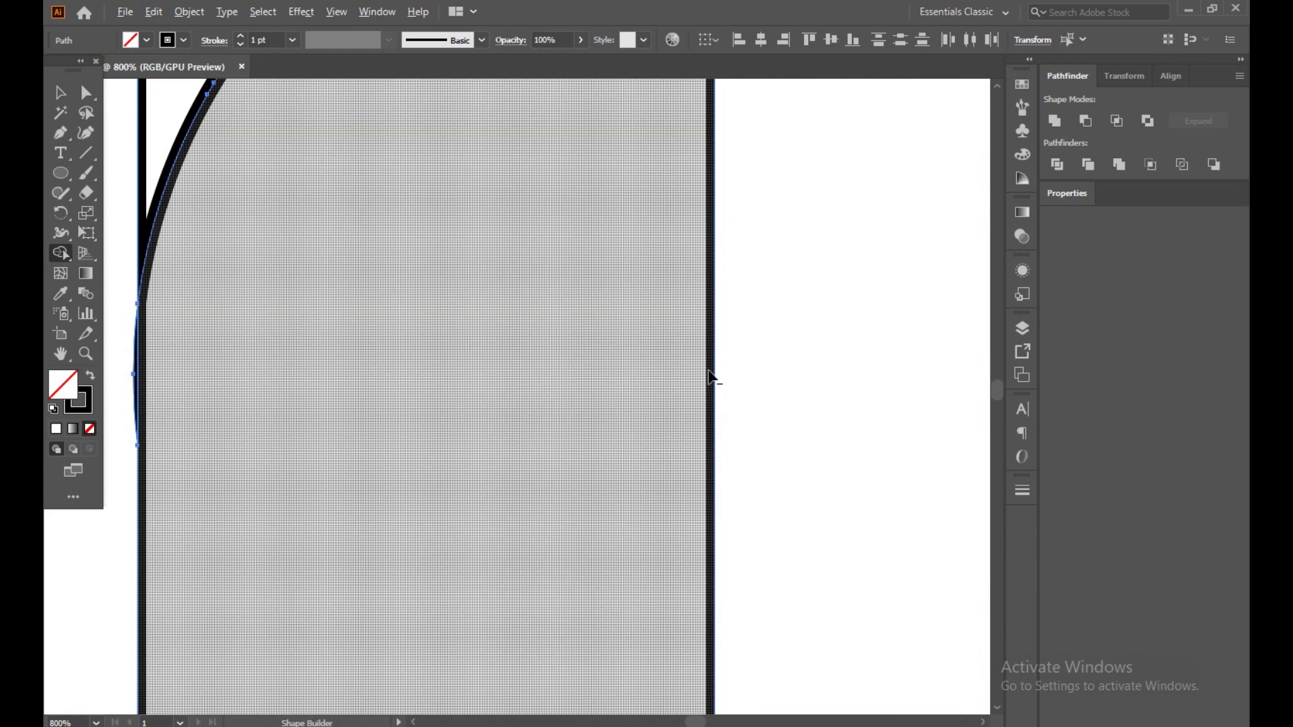
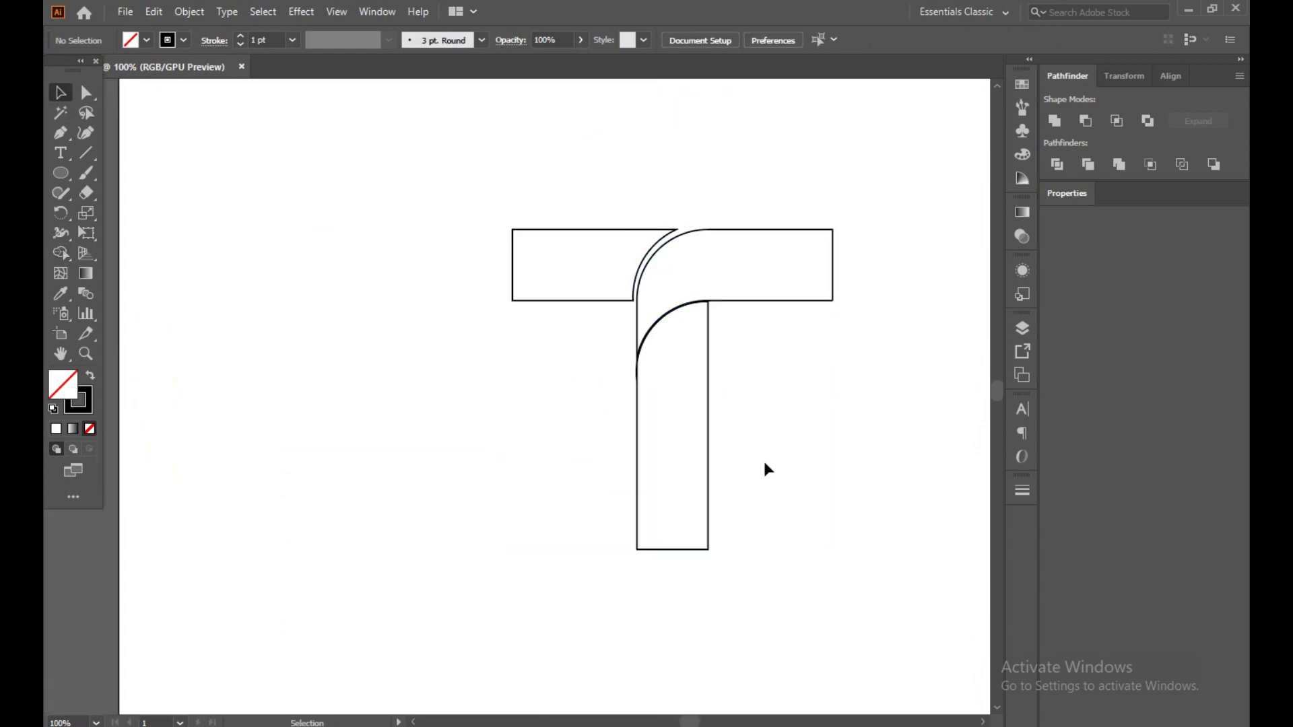
Step: Round the left arm's upper-left corner and the right arm's lower-right corner to the crossbar's full height
click(86, 93)
drag(476, 211, 631, 363)
drag(860, 333, 401, 136)
click(292, 453)
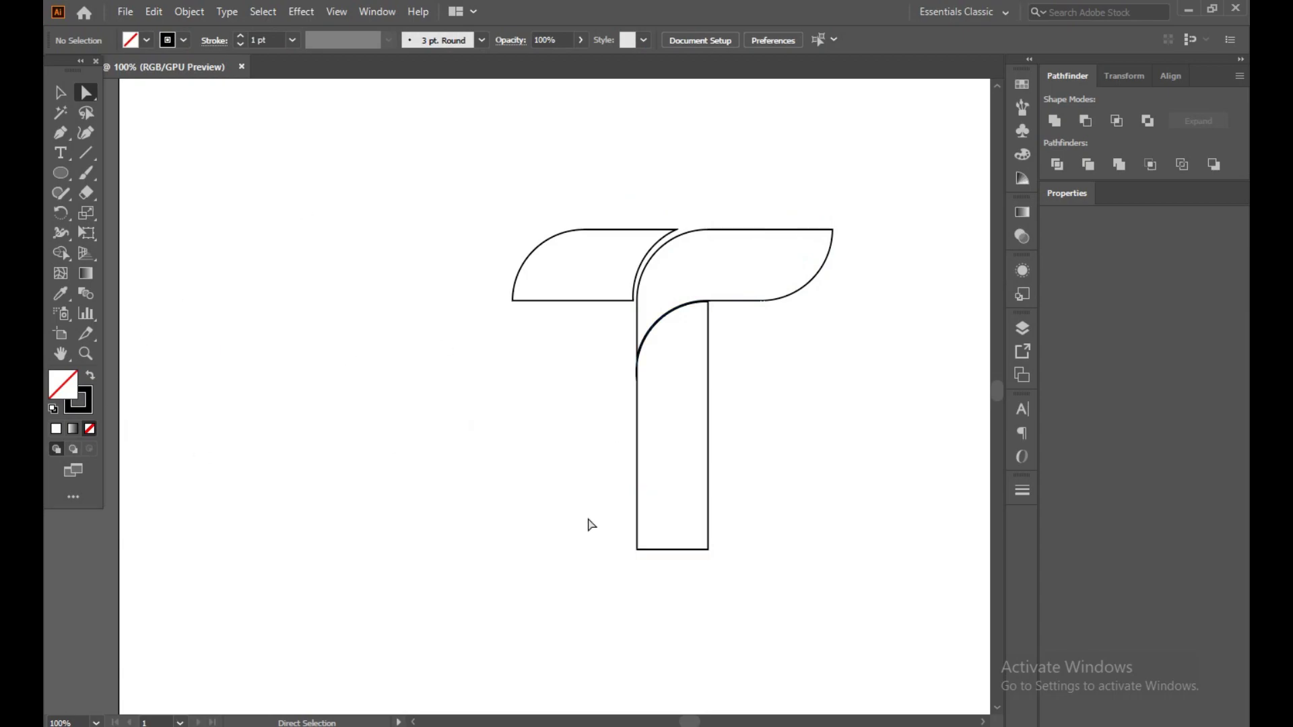
Step: Shorten the stem by nudging its two bottom anchor points straight up
drag(607, 538, 768, 576)
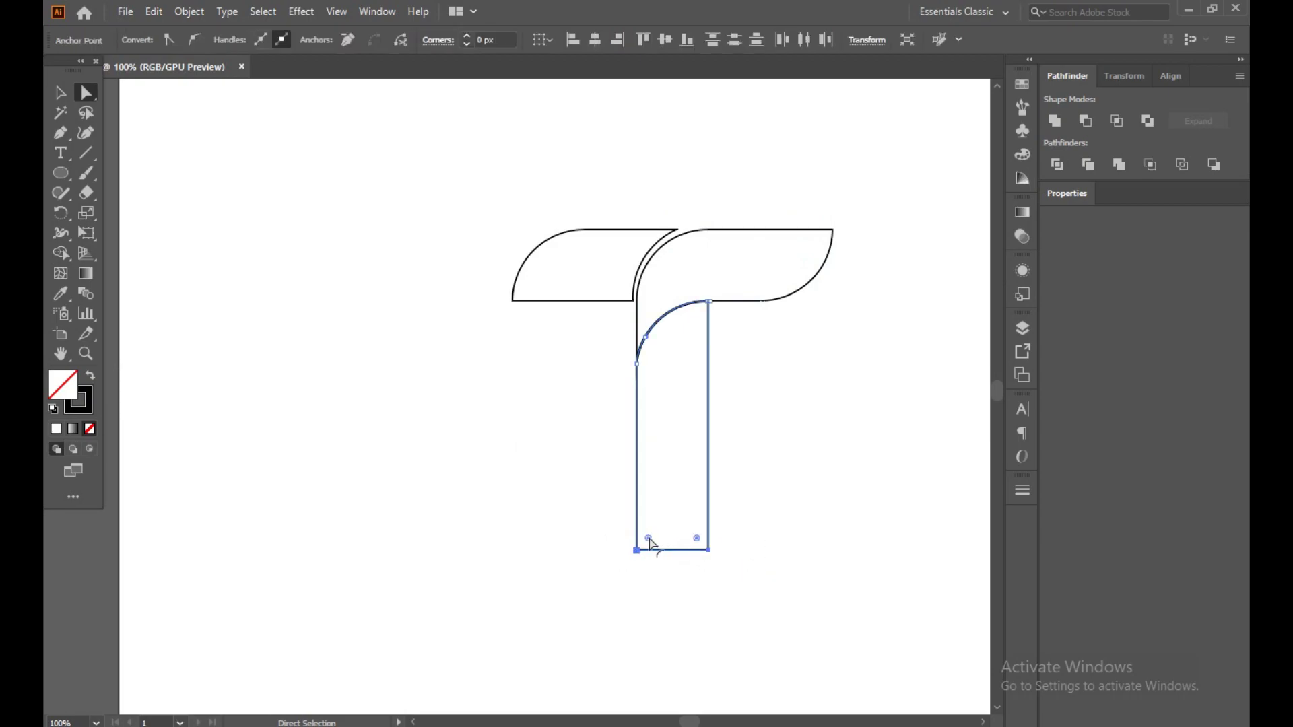
click(536, 474)
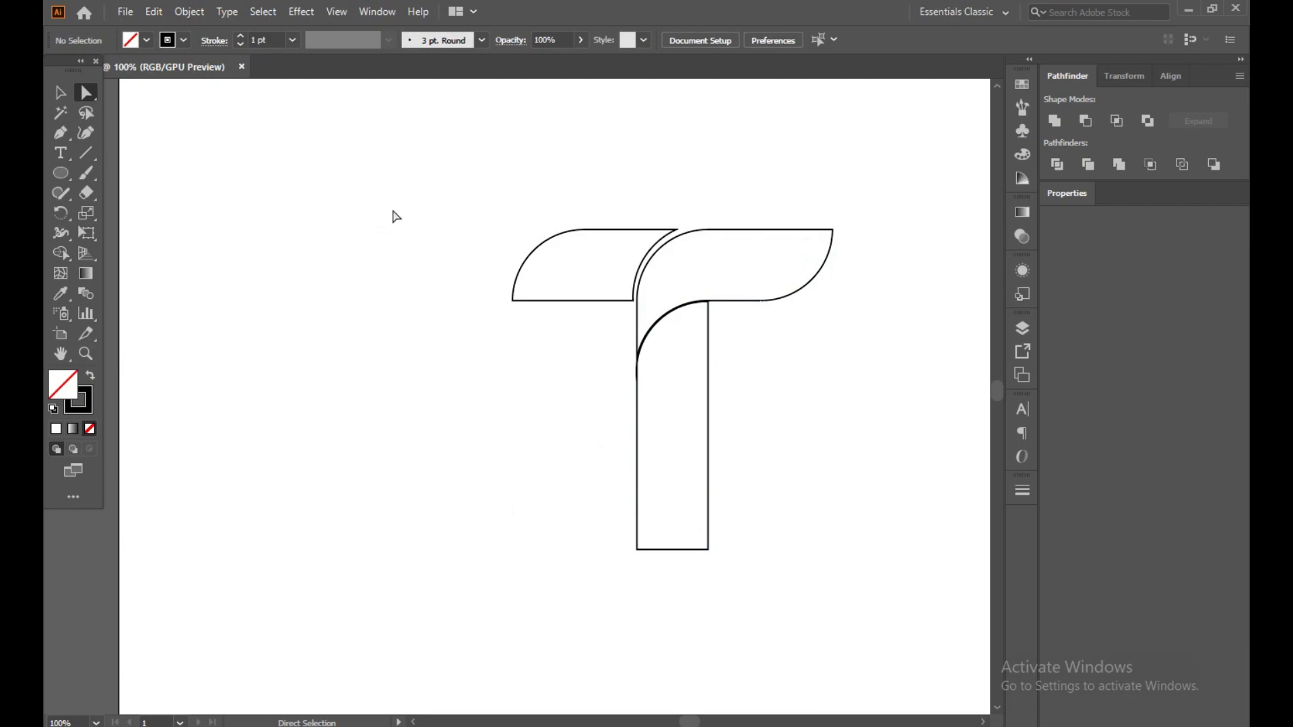
drag(574, 501, 713, 568)
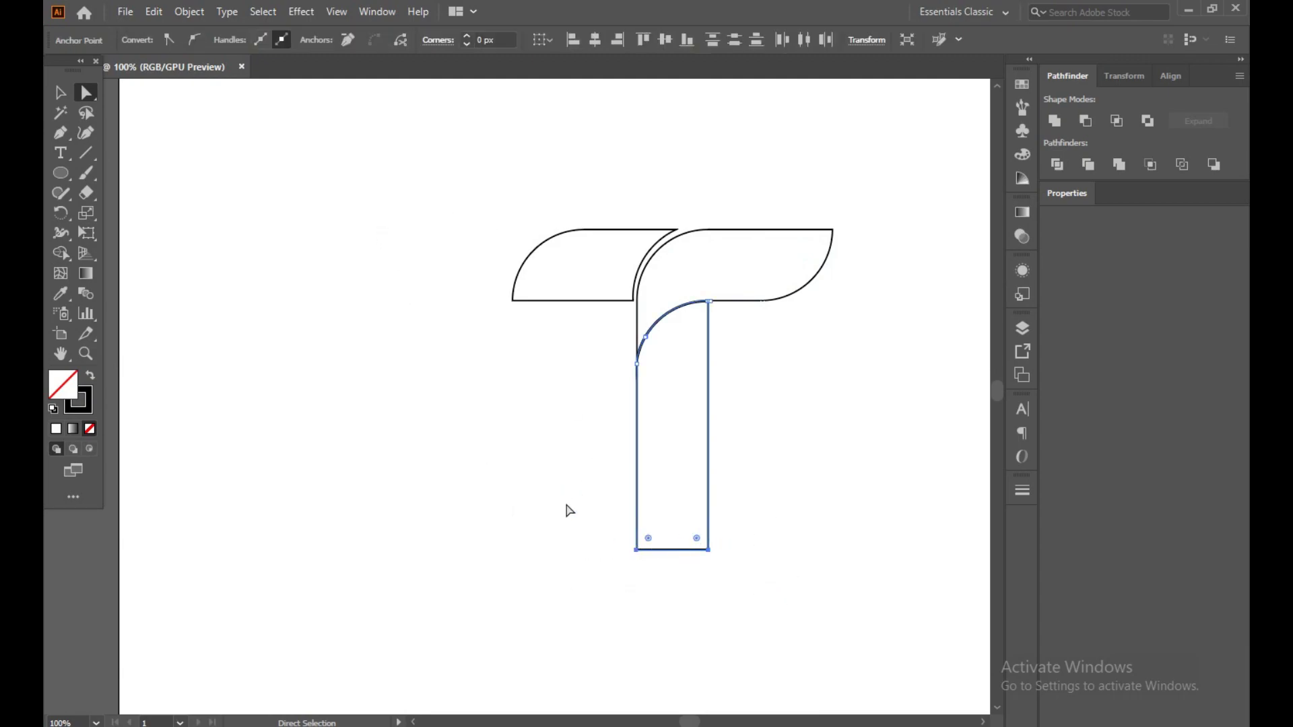
key(Up)
key(Up)
key(Up)
key(Up)
key(Up)
key(Up)
key(Up)
key(Up)
key(Up)
key(Up)
key(Up)
key(Up)
key(Up)
key(Up)
key(Up)
key(Up)
key(Up)
key(Up)
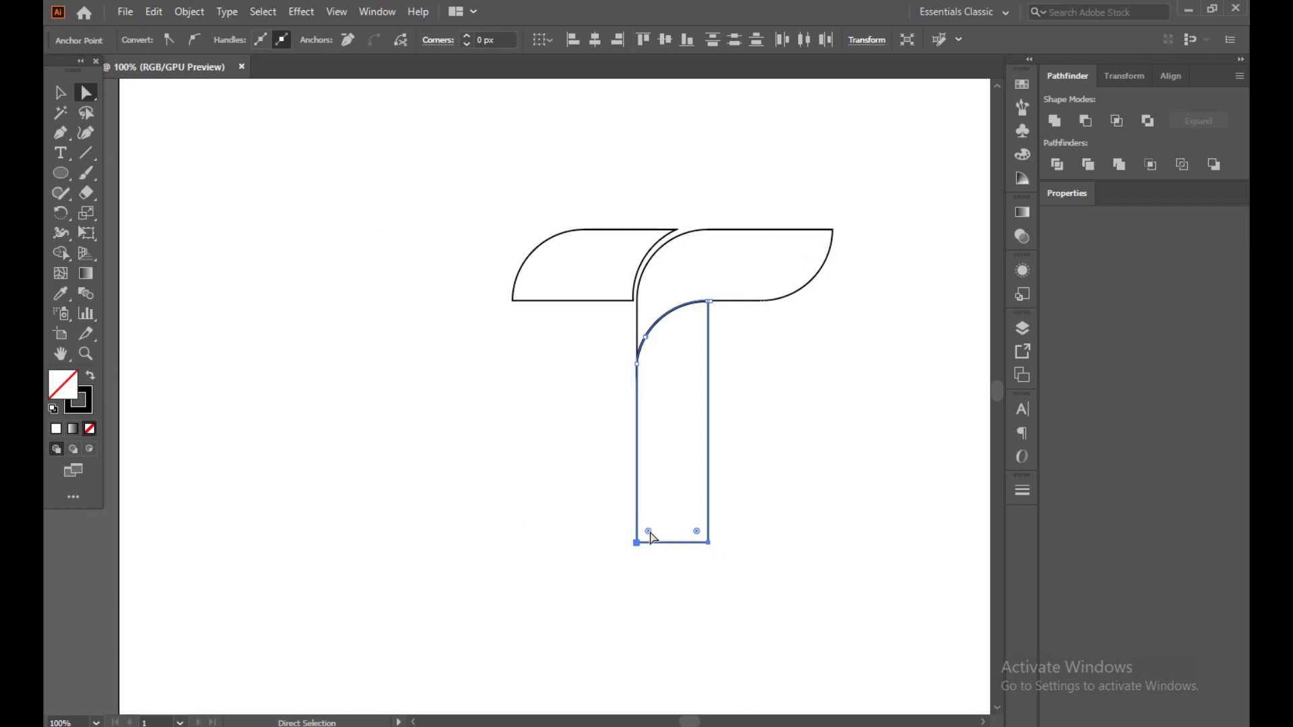
key(Up)
key(Up)
key(Up)
key(Up)
key(Up)
key(Up)
key(Up)
key(Up)
key(Up)
key(Up)
key(Up)
key(Up)
key(Up)
key(Up)
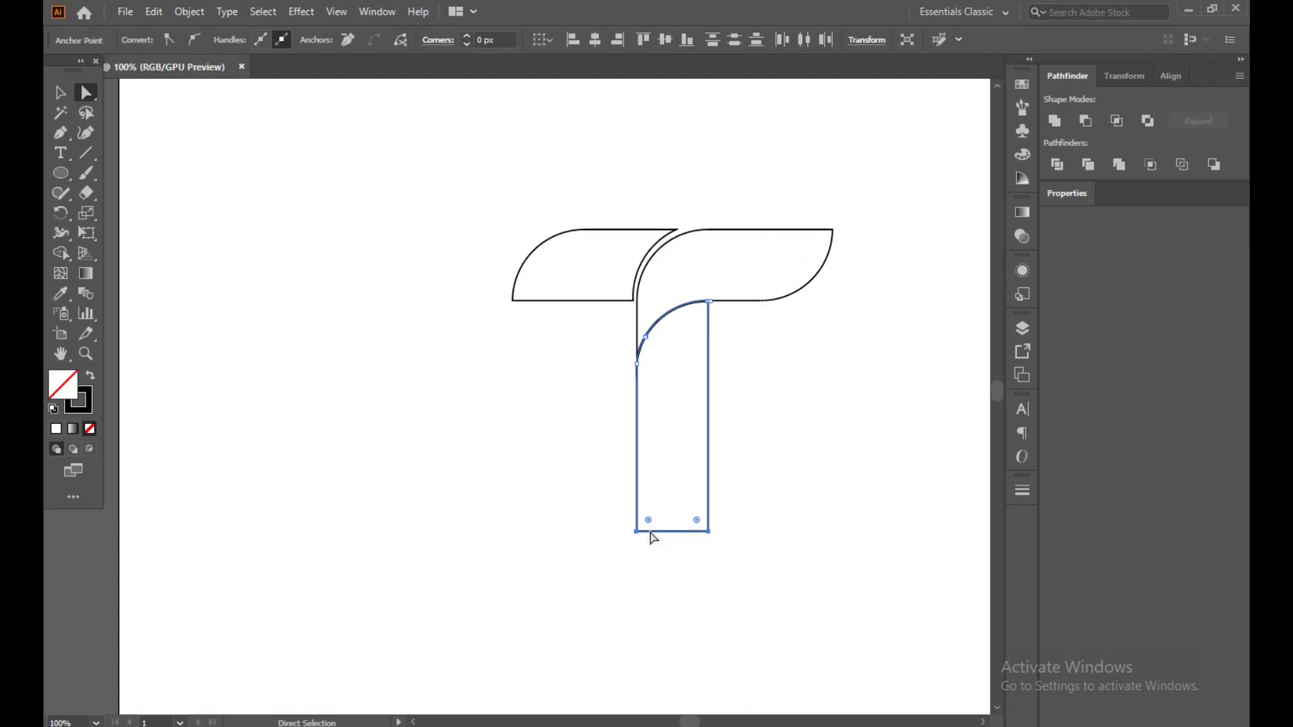
Step: Fill all three pieces of the T with a linear white-to-black gradient
click(501, 471)
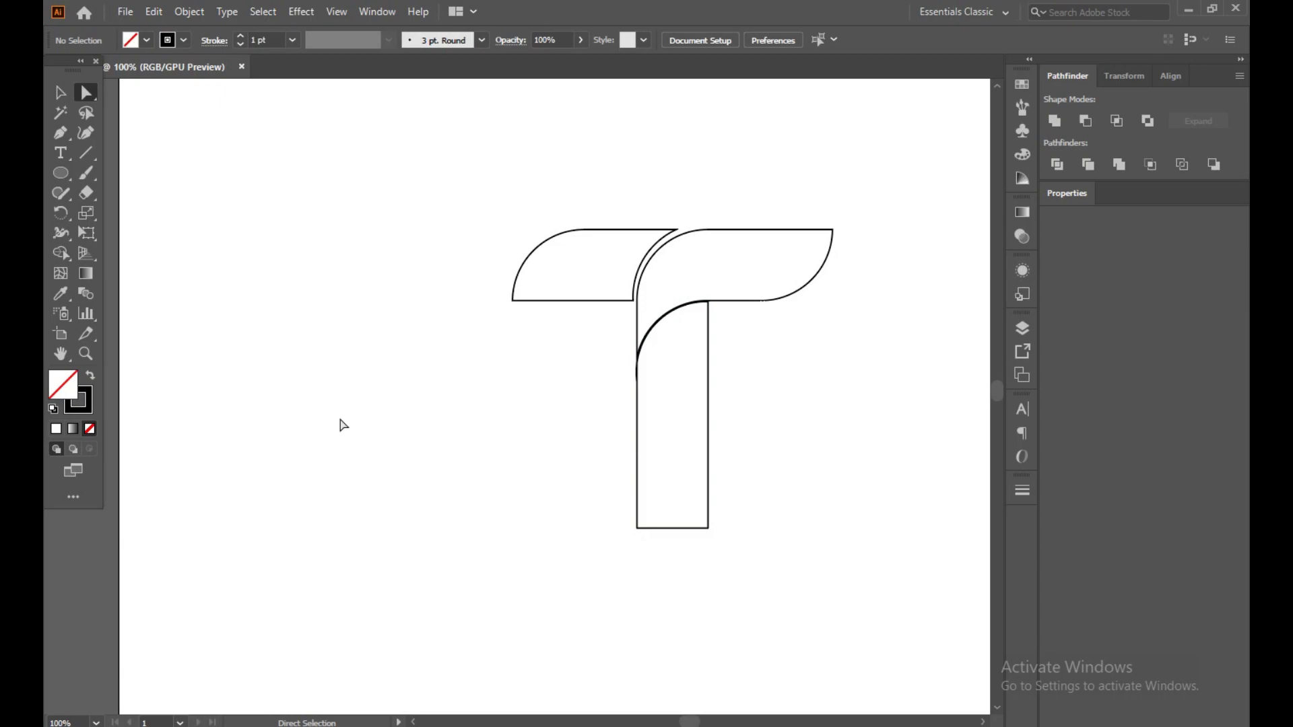
click(60, 96)
drag(436, 202, 862, 407)
click(1022, 212)
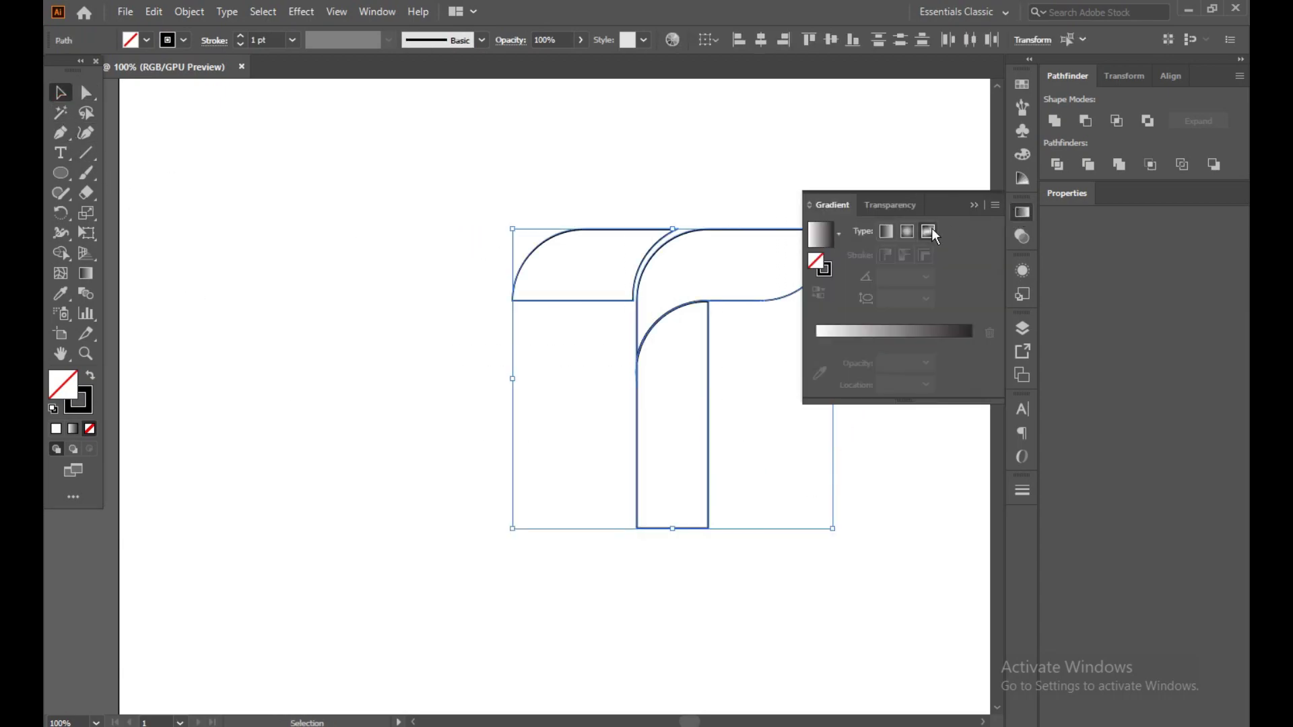
click(886, 231)
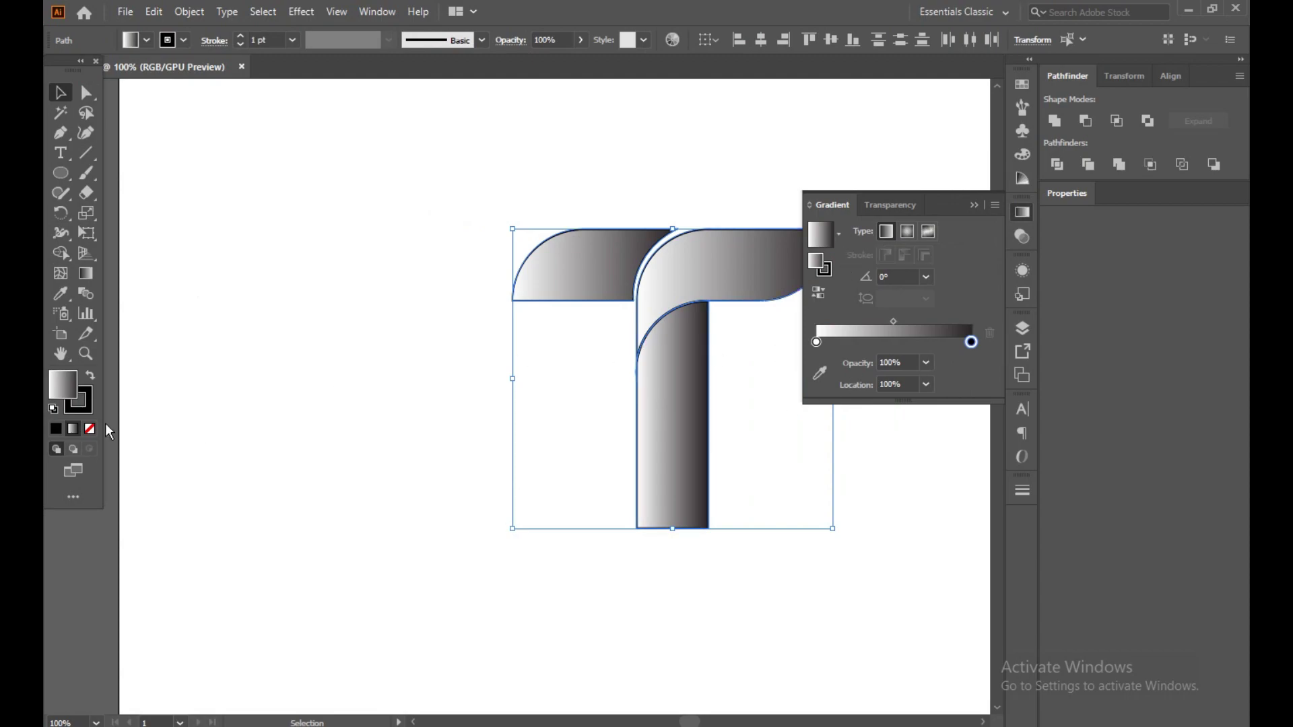
Step: Remove the stroke from all three pieces of the T and make their gradient fill active
click(92, 410)
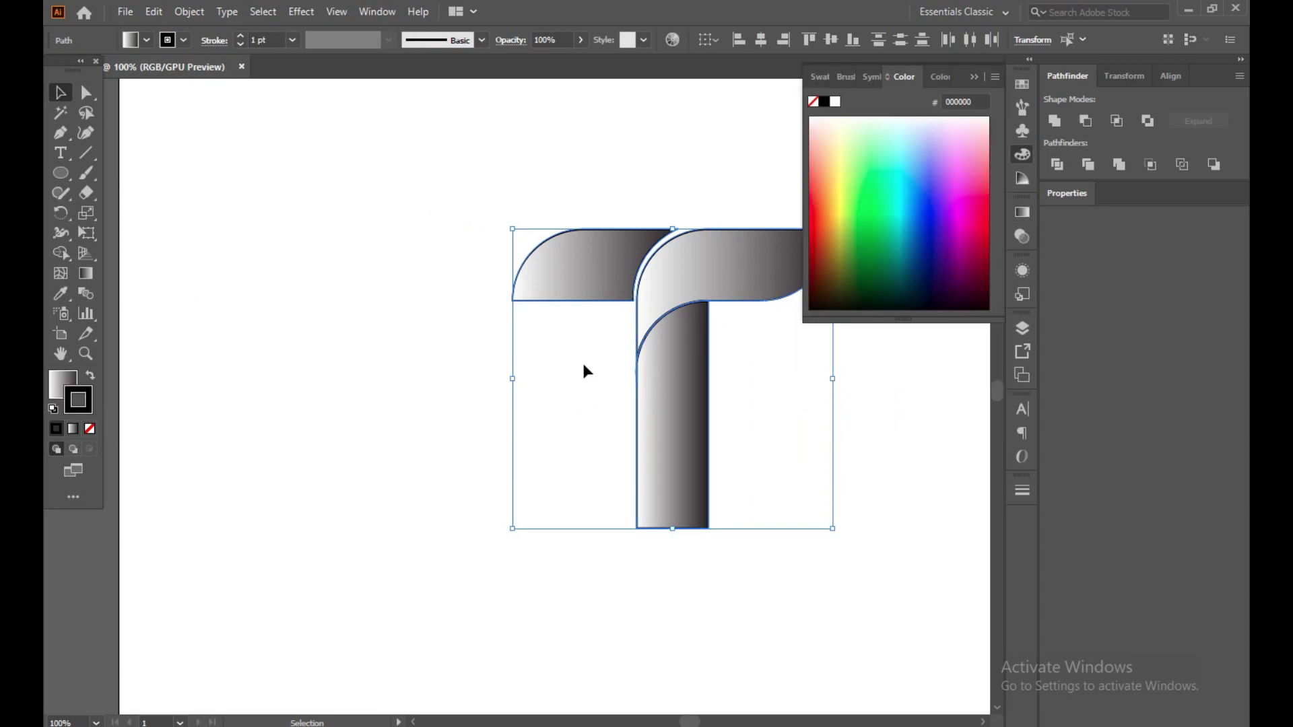
click(89, 429)
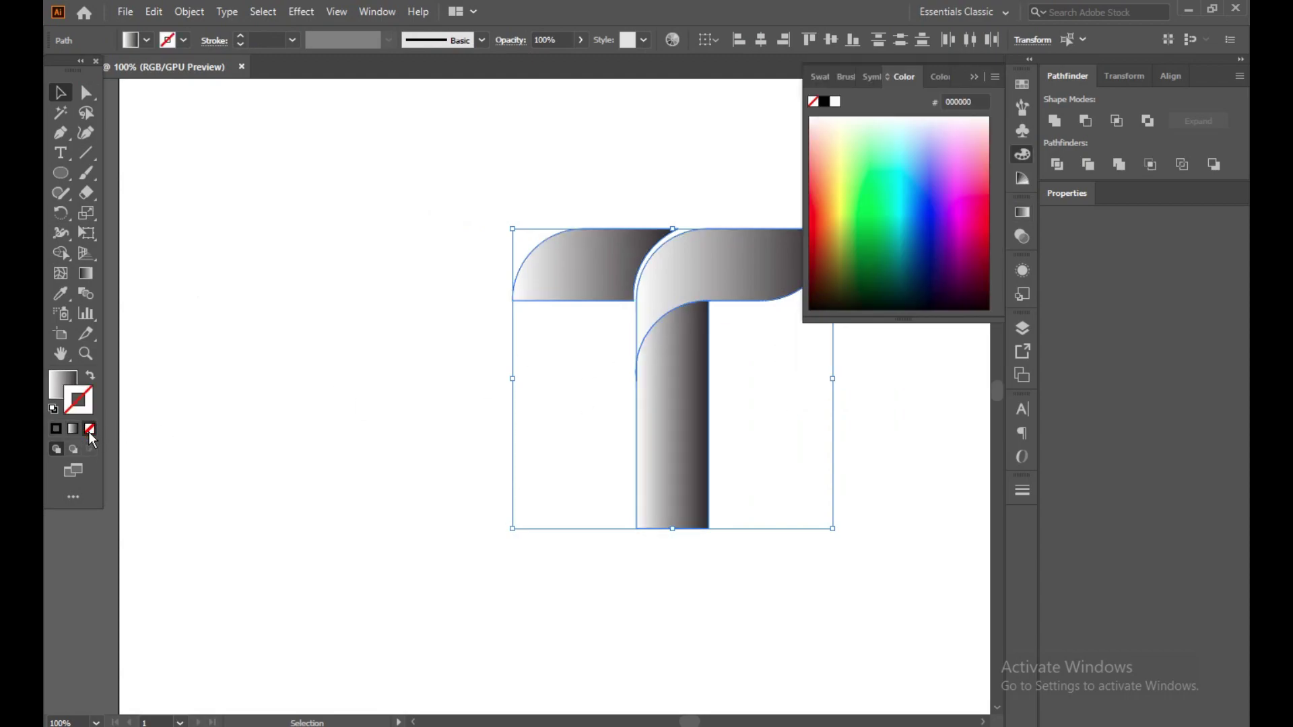
click(63, 387)
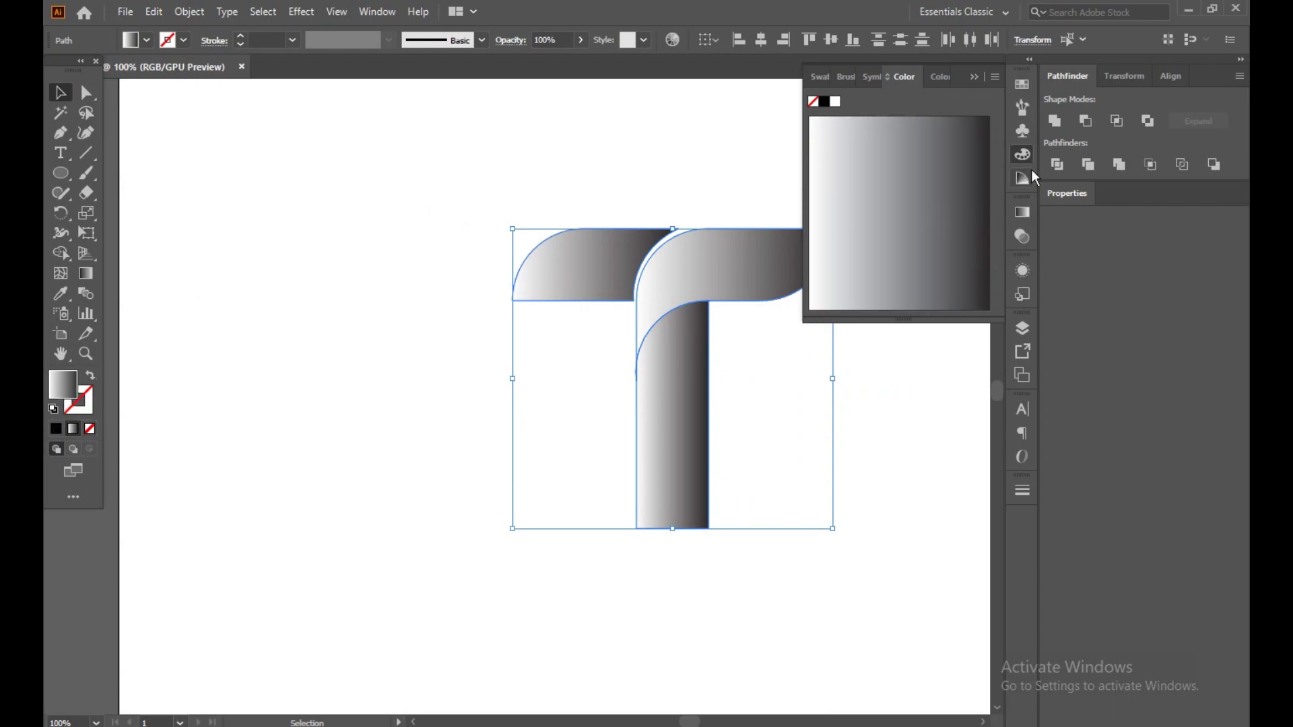
click(1021, 210)
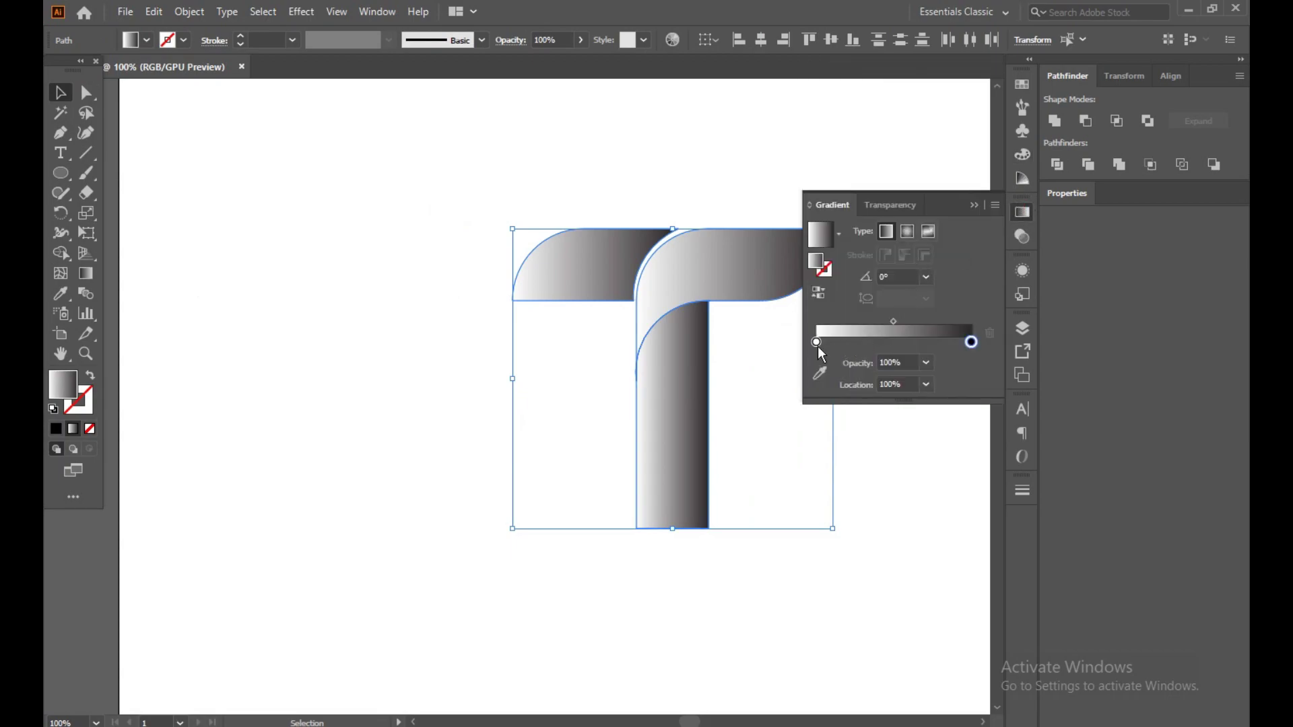
click(563, 268)
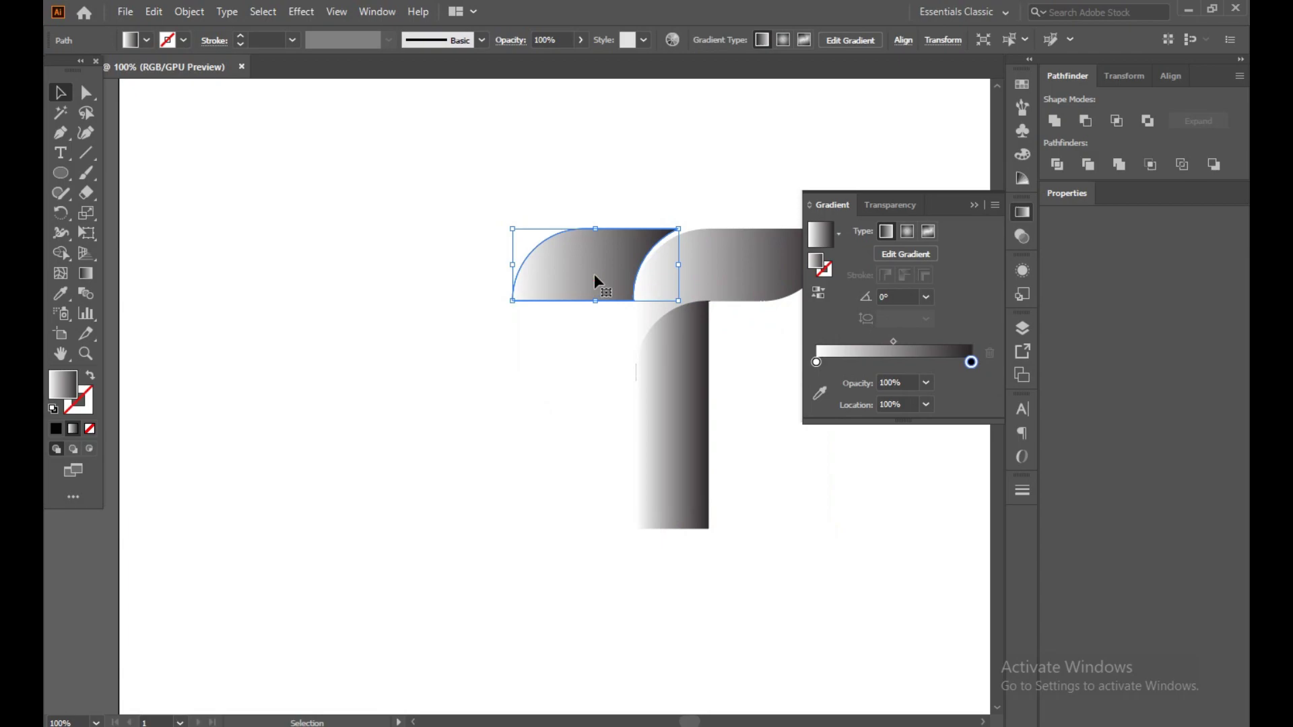
drag(594, 276, 583, 322)
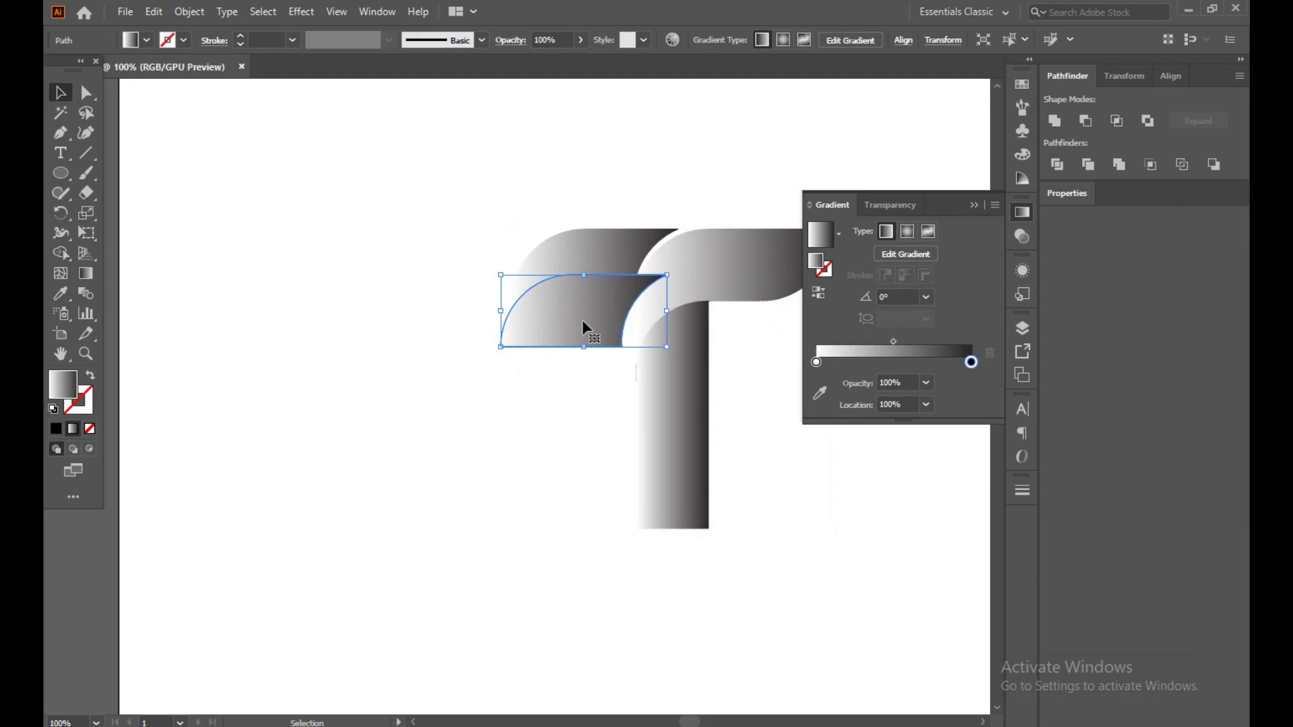
key(ctrl+z)
key(a)
key(v)
Step: Remove the black outline from the whole T and deselect it
key(ctrl+a)
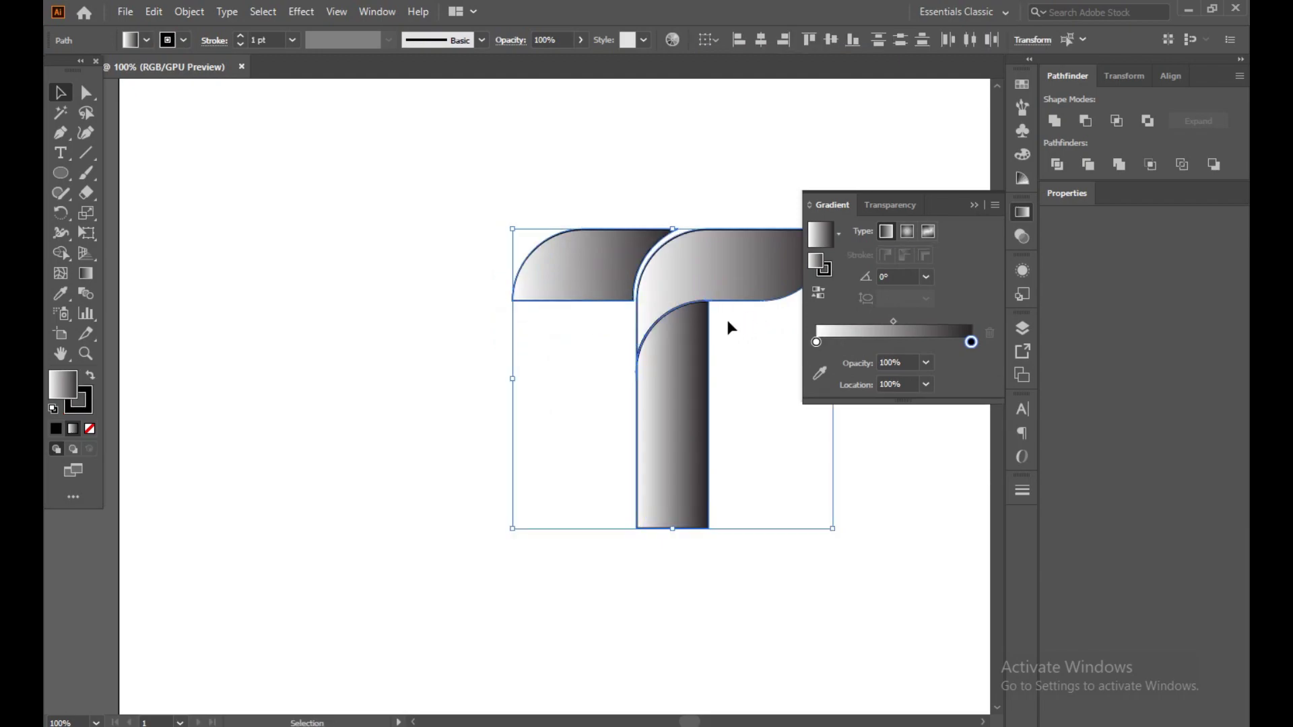
click(85, 414)
click(89, 429)
click(481, 399)
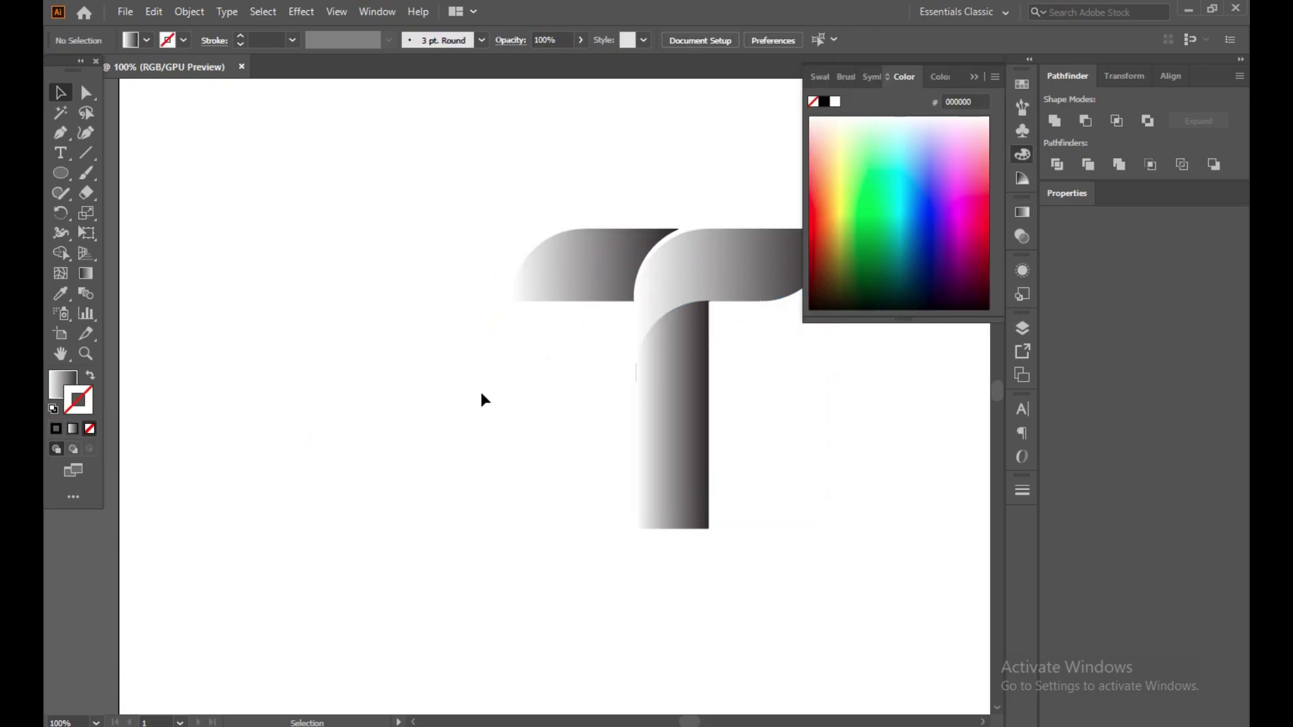
Step: Give all pieces a linear stroke gradient running from orange-red (R=241 G=90 B=36) to a dark magenta swatch
drag(462, 212, 687, 477)
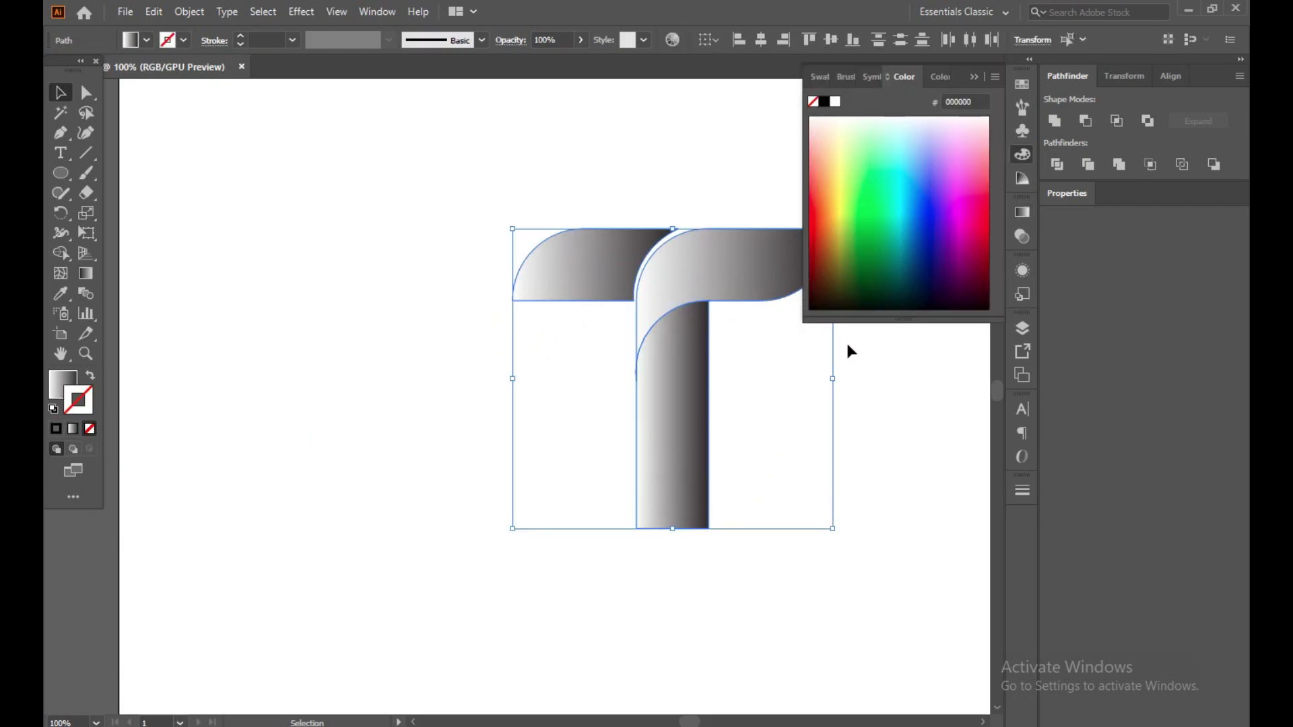
click(1022, 214)
click(1023, 214)
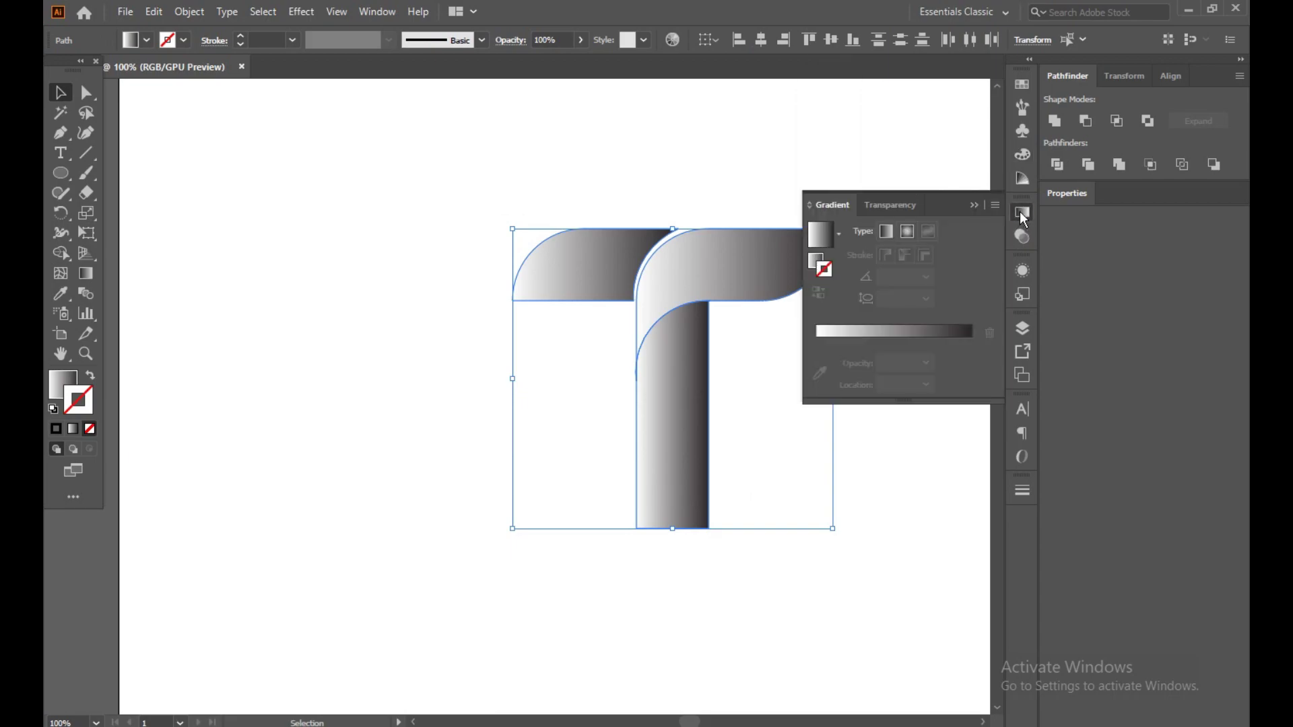
click(816, 342)
double_click(816, 342)
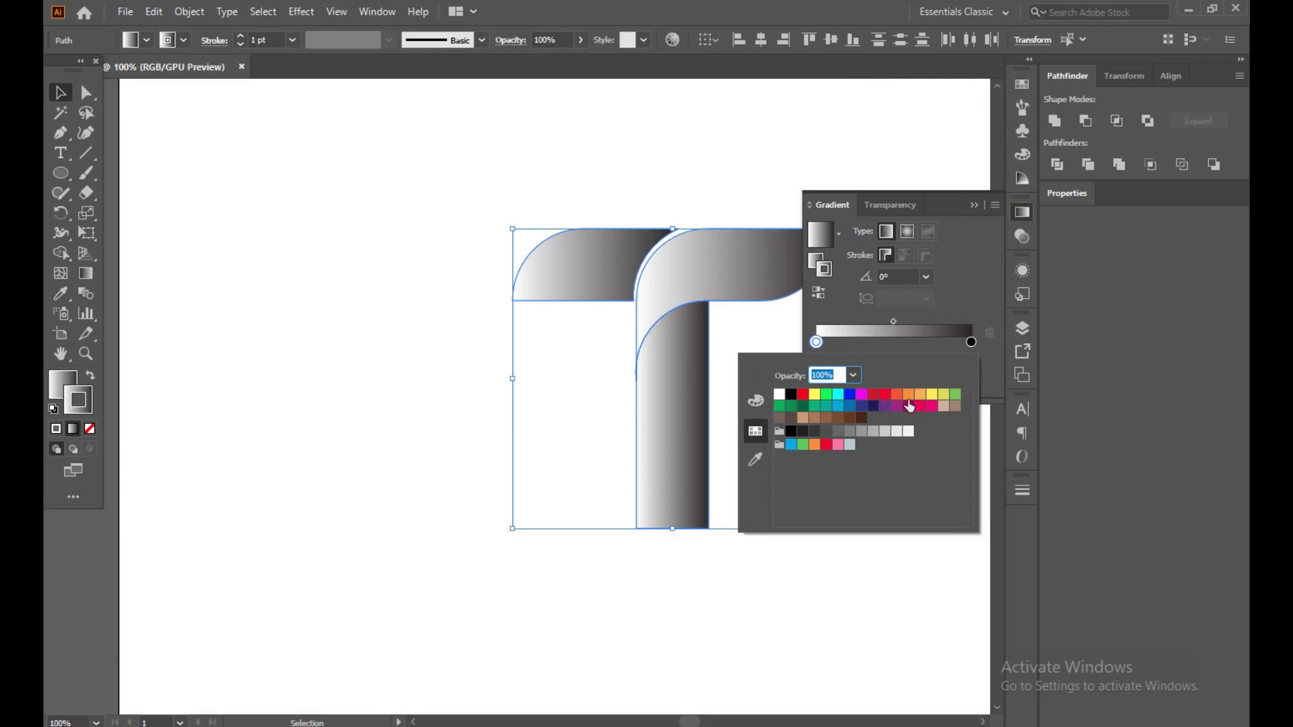
click(897, 395)
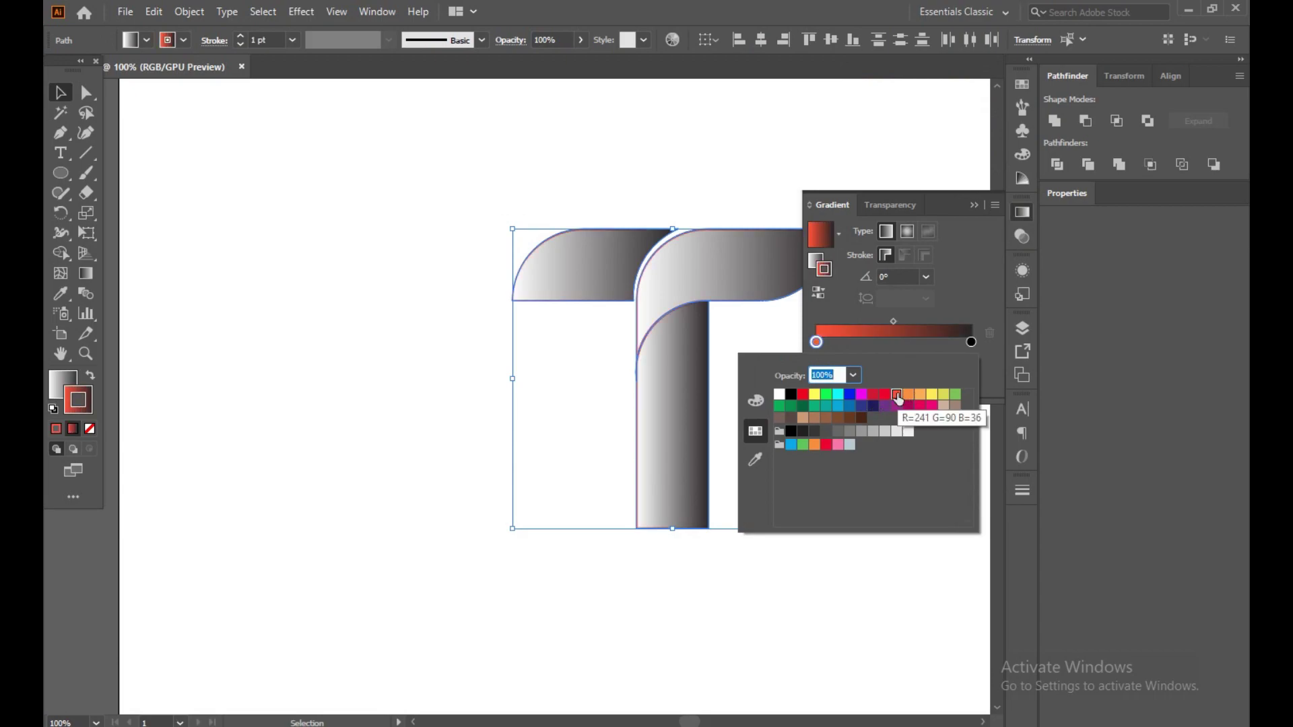
double_click(971, 342)
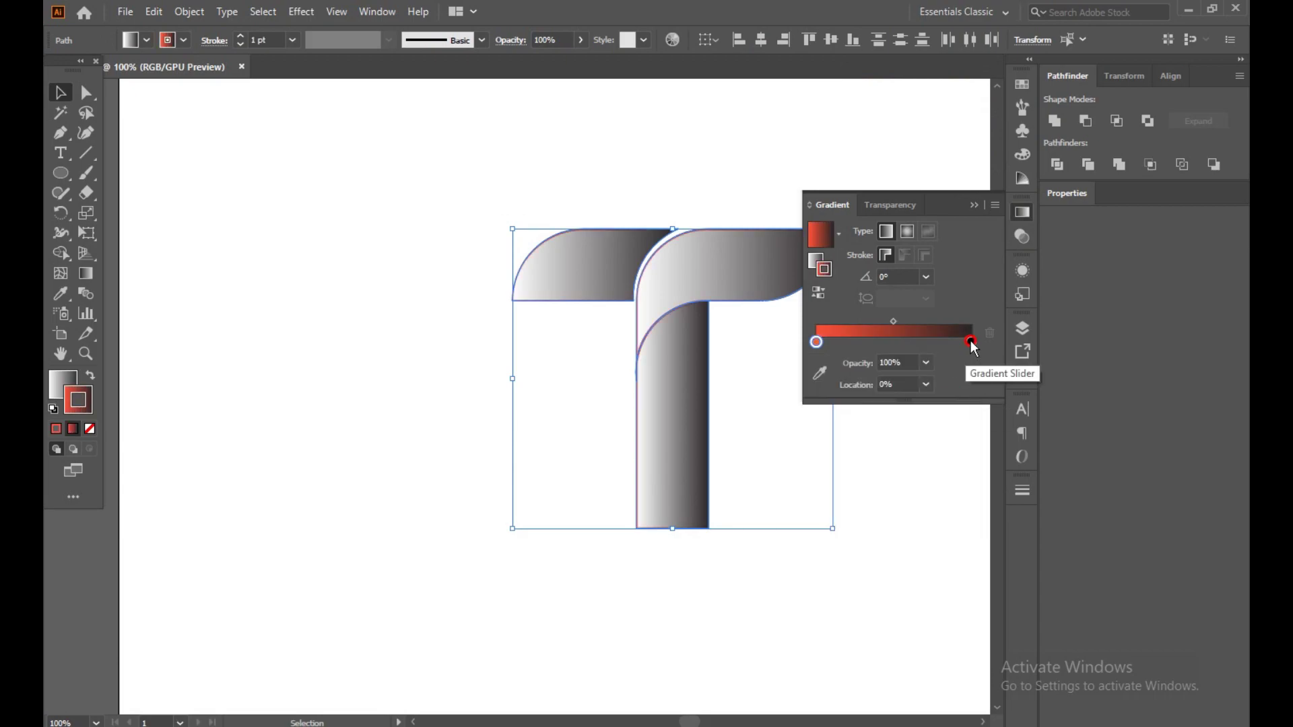
click(908, 407)
Step: Swap fill and stroke so the orange-to-magenta gradient fills the T, and set the stroke to none
click(88, 372)
click(90, 375)
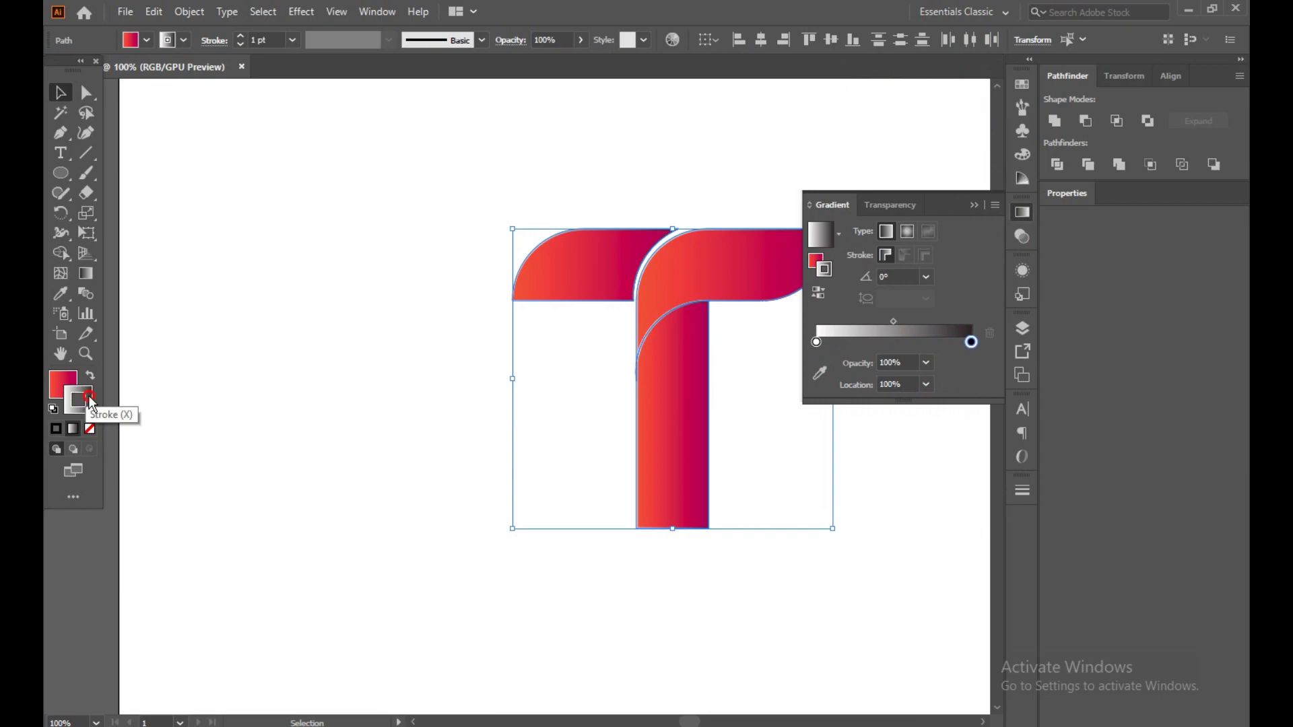
click(91, 429)
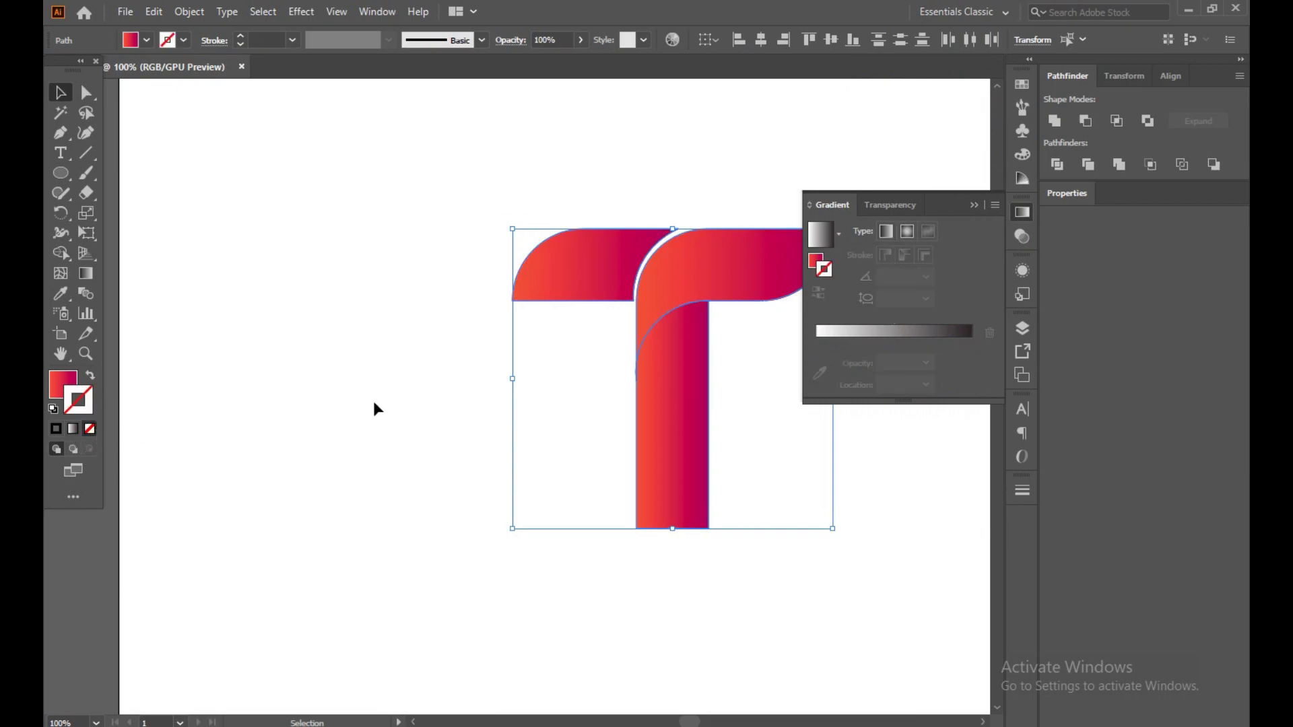
click(392, 301)
Step: Shift a copy of the left arm down about half its height, split the overlap with Shape Builder, and delete the part protruding below
click(605, 283)
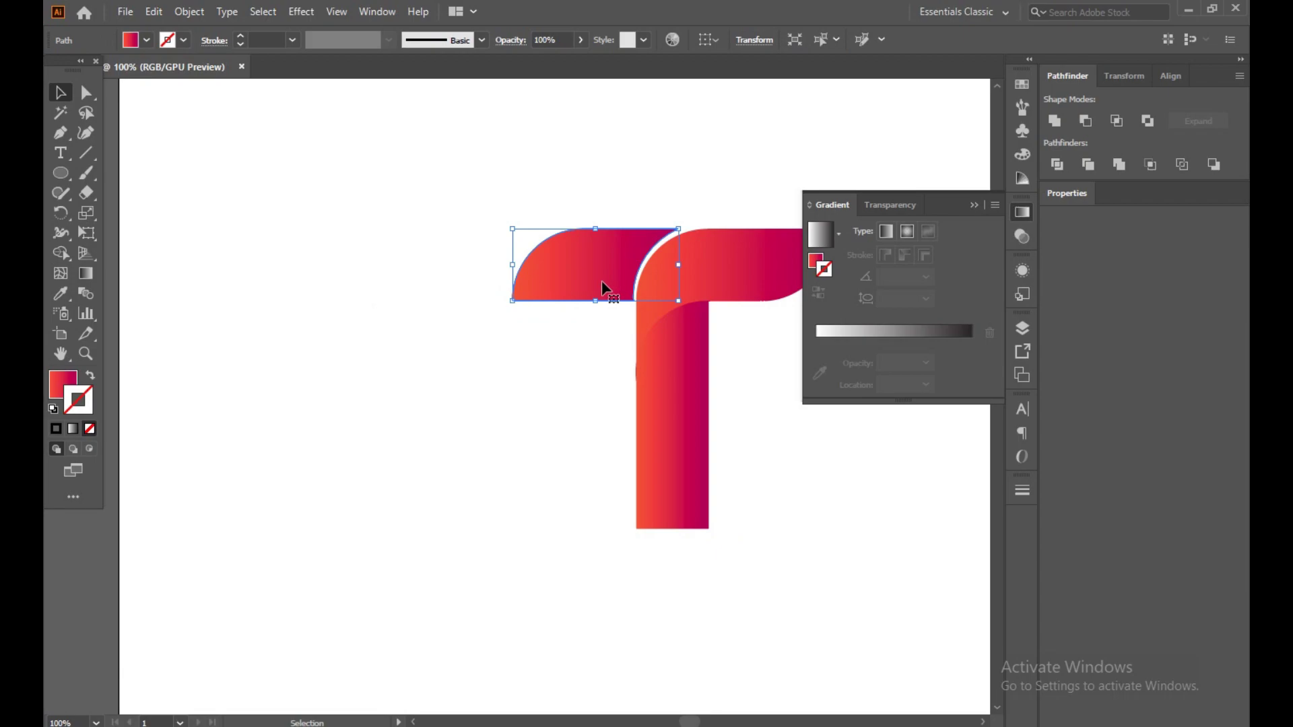
drag(602, 285, 586, 336)
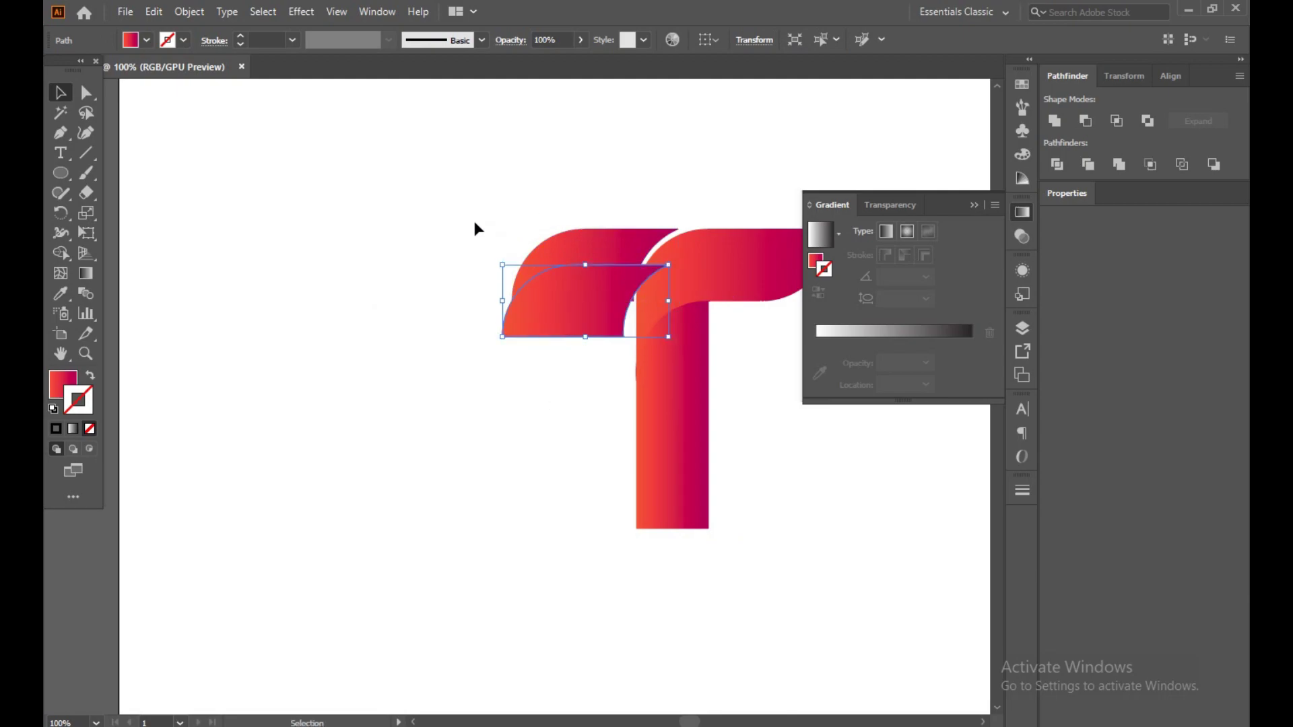
drag(434, 177, 574, 378)
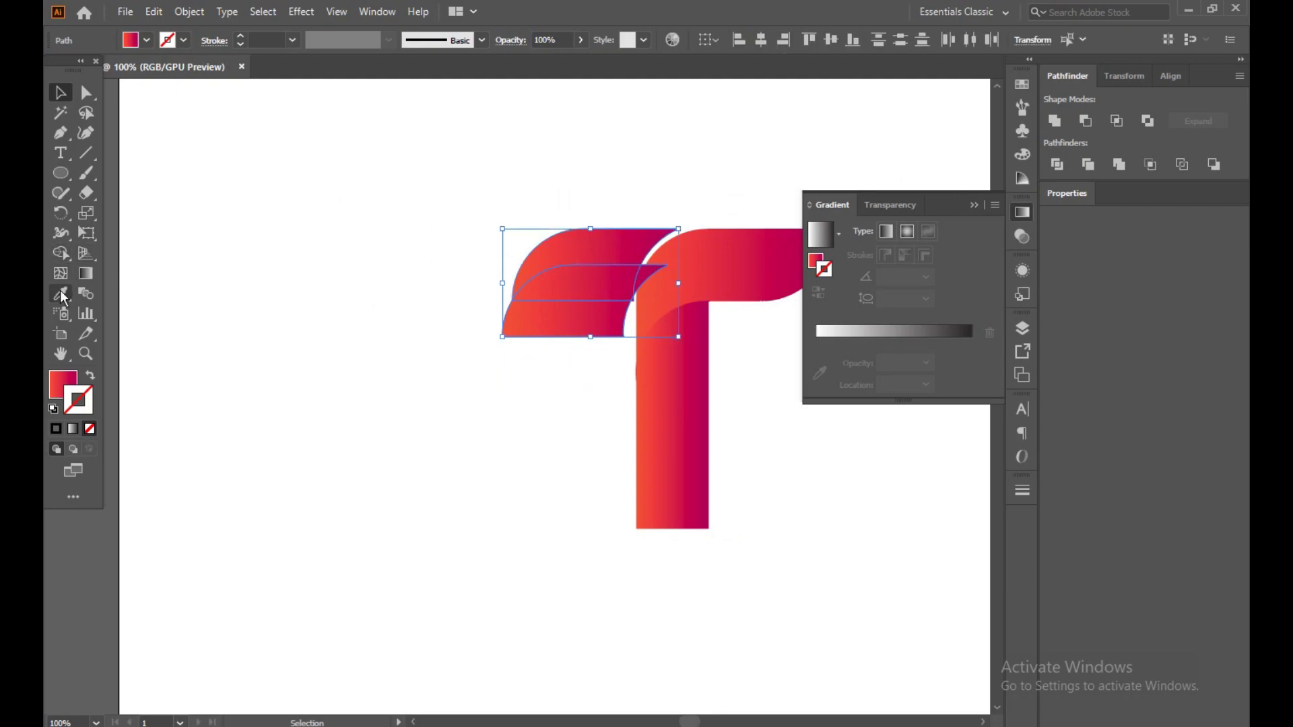
click(63, 254)
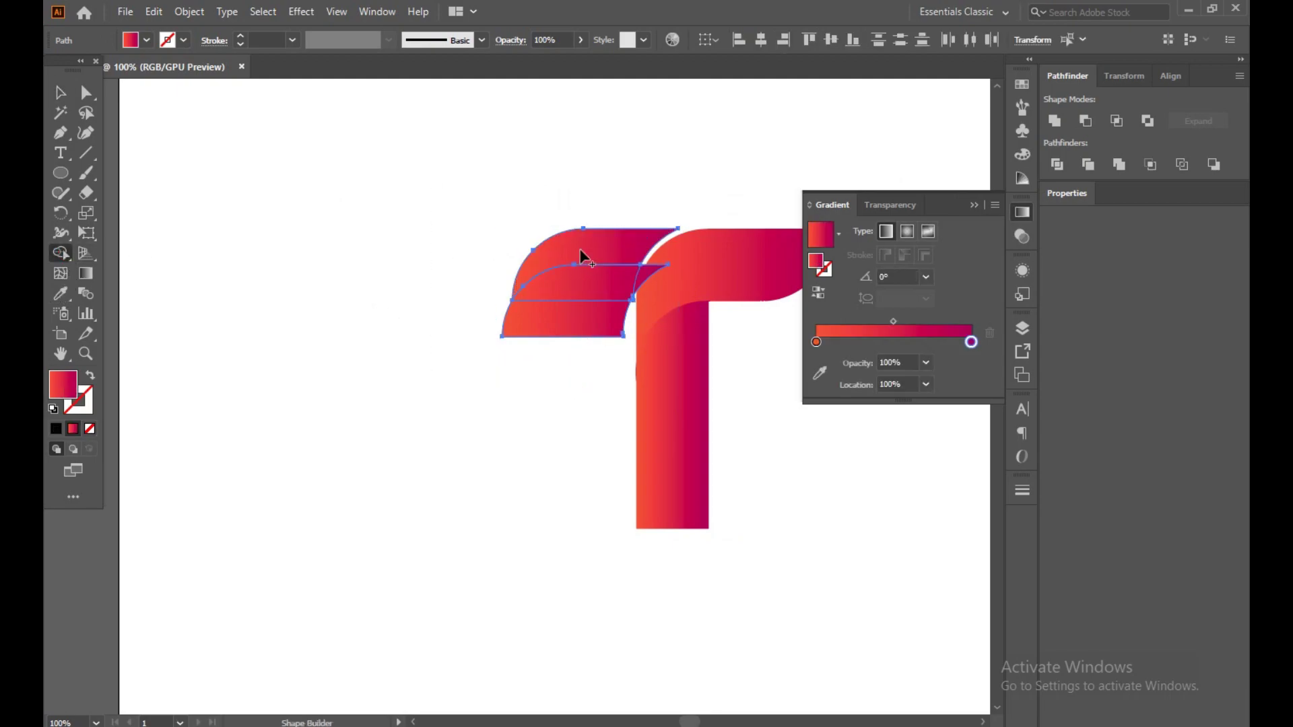
click(60, 93)
click(317, 318)
click(519, 336)
key(Delete)
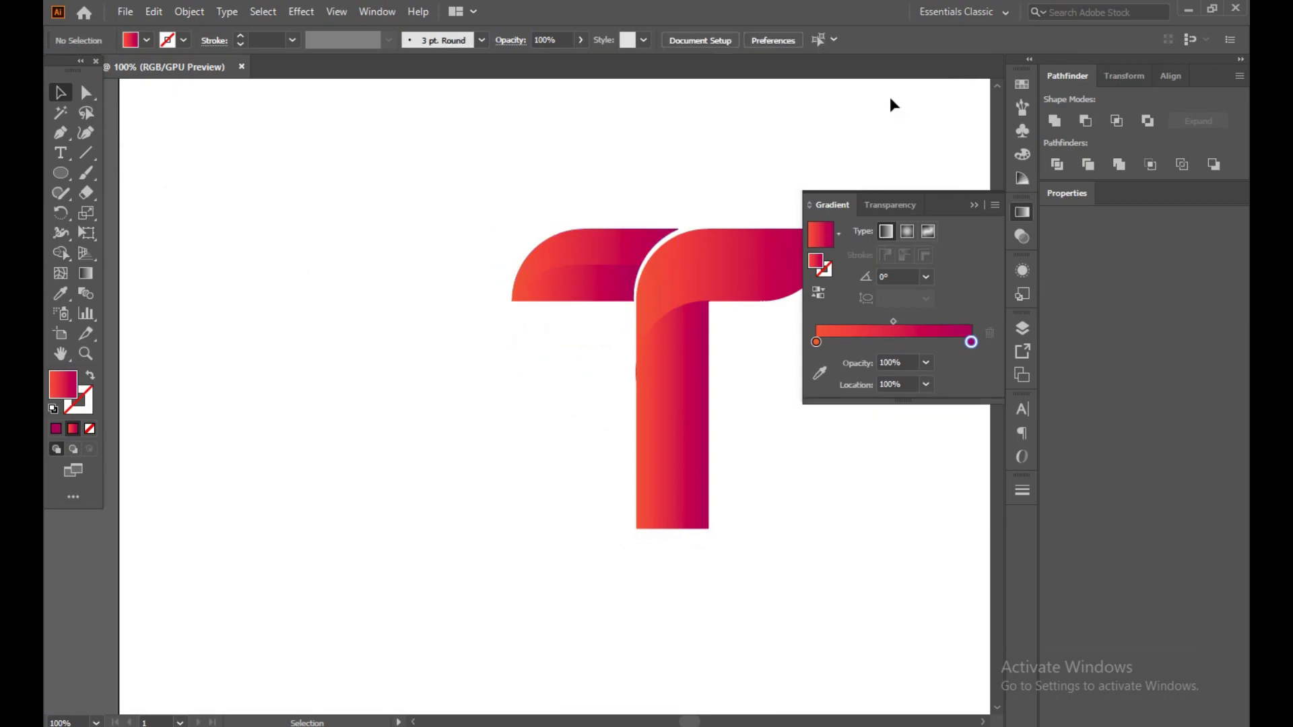
click(974, 207)
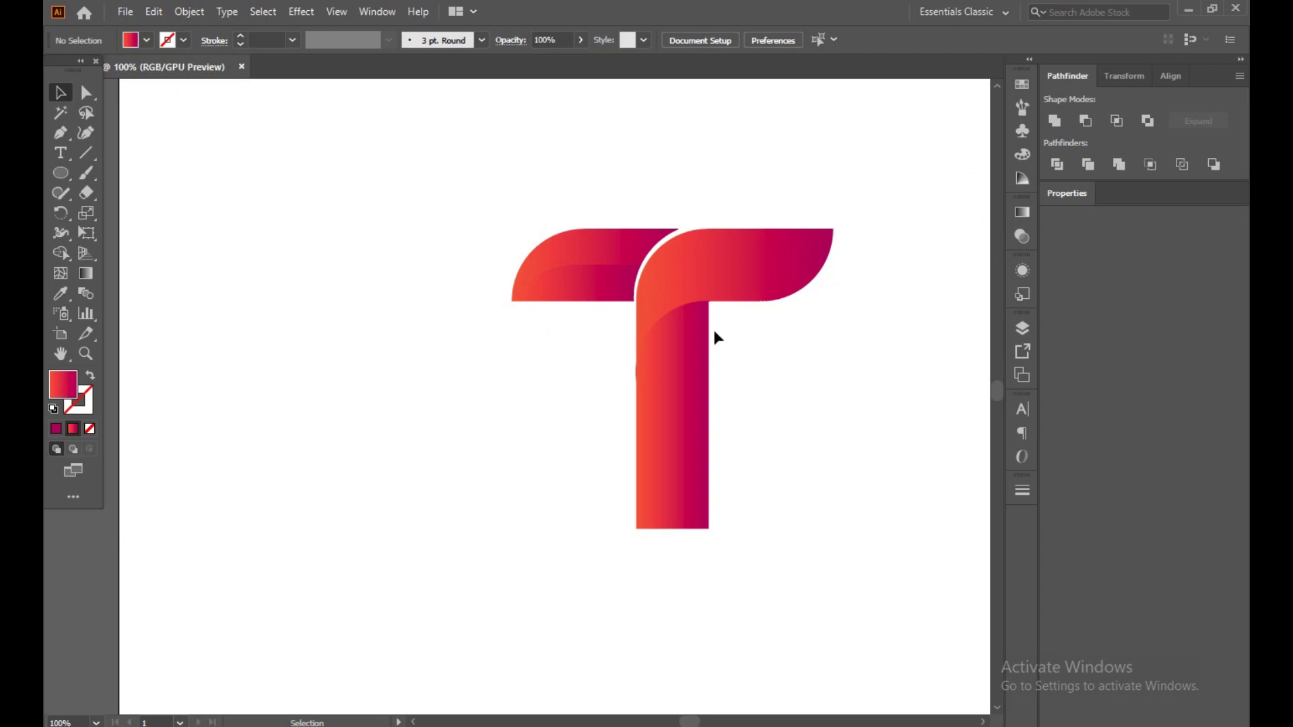
click(733, 280)
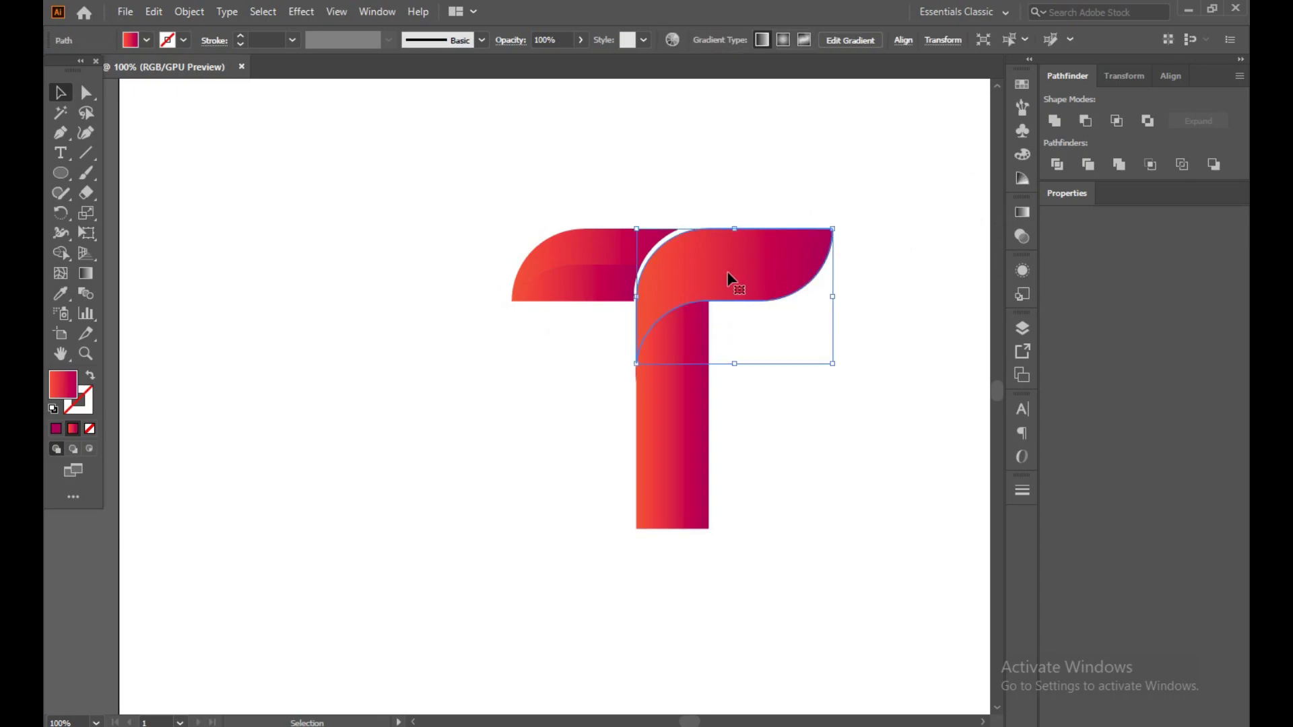
drag(729, 278, 739, 236)
key(ctrl+z)
Step: Shift a copy of the curved right band down about half the crossbar's height, split the overlap with Shape Builder, and delete the protruding part
drag(733, 249, 732, 287)
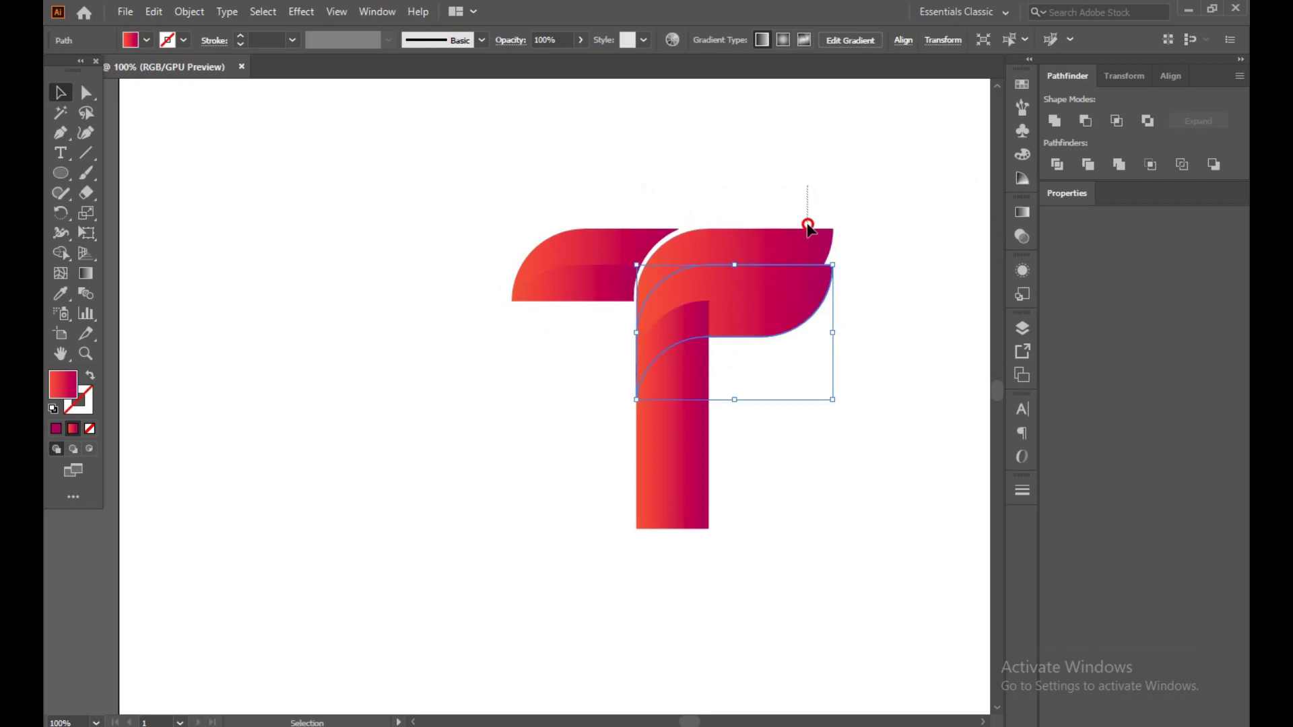
drag(808, 223, 812, 345)
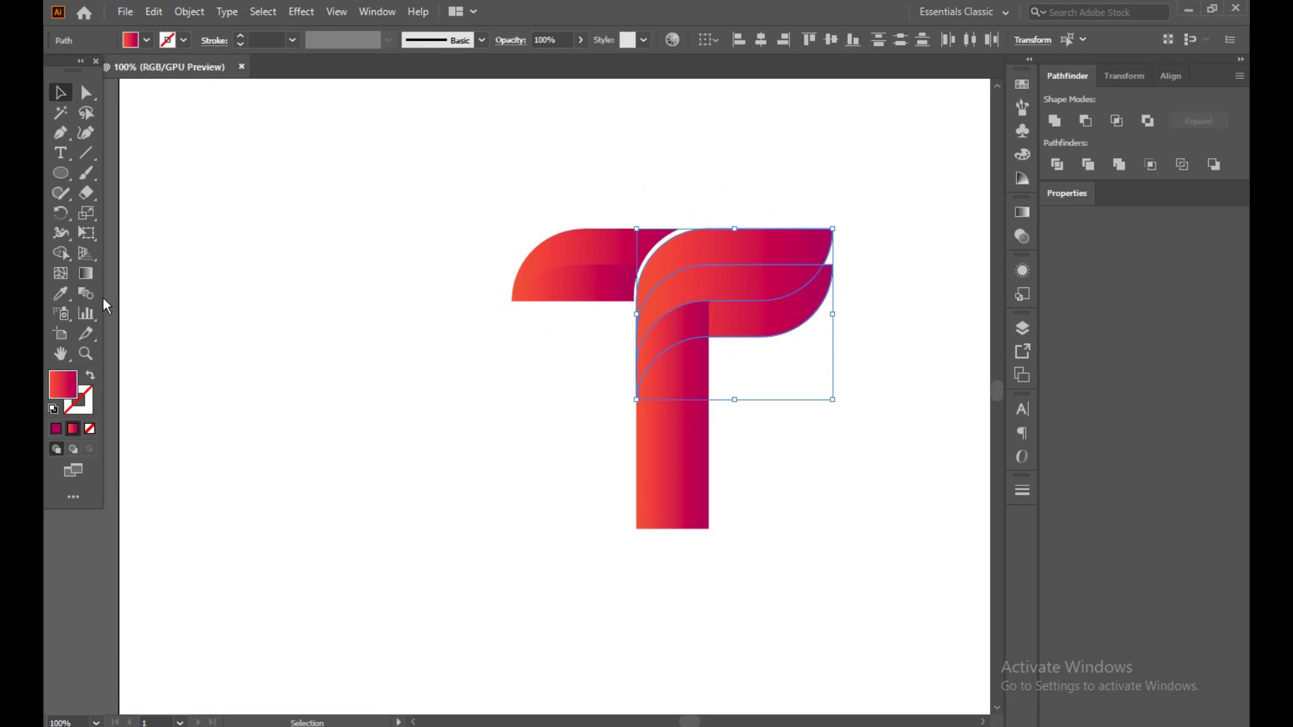
click(68, 262)
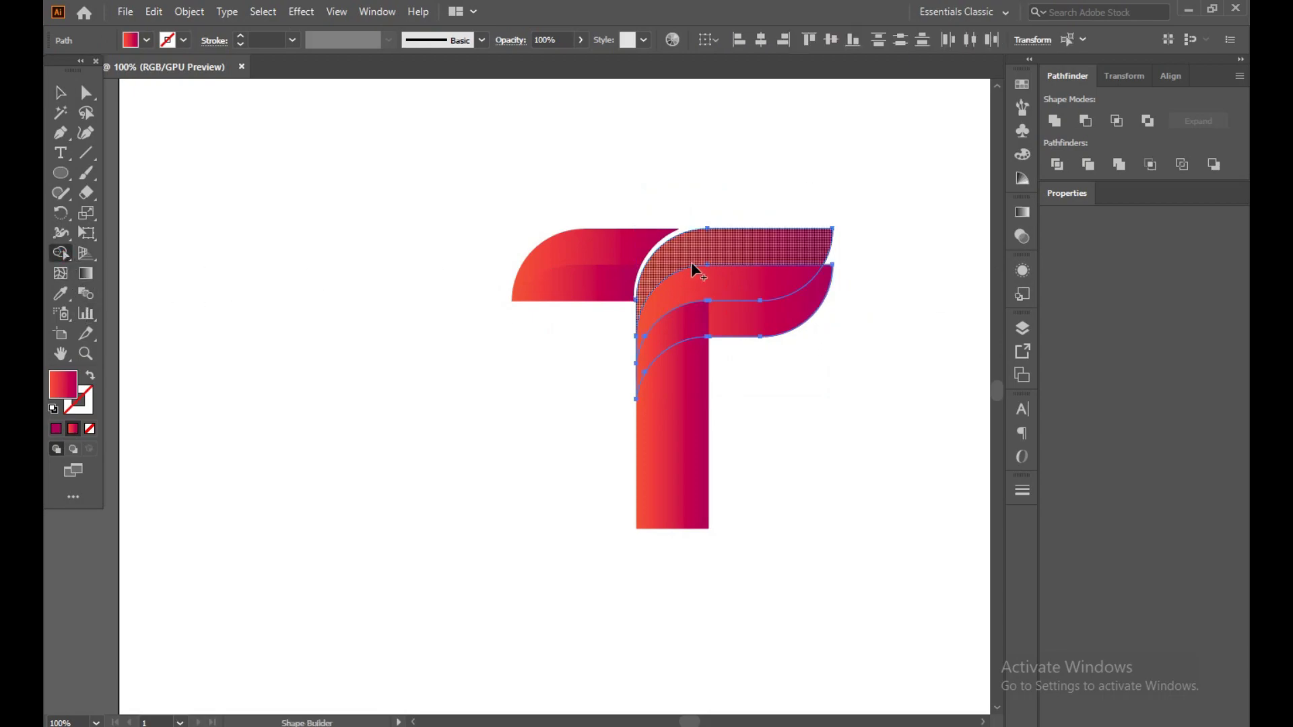
click(62, 92)
click(773, 312)
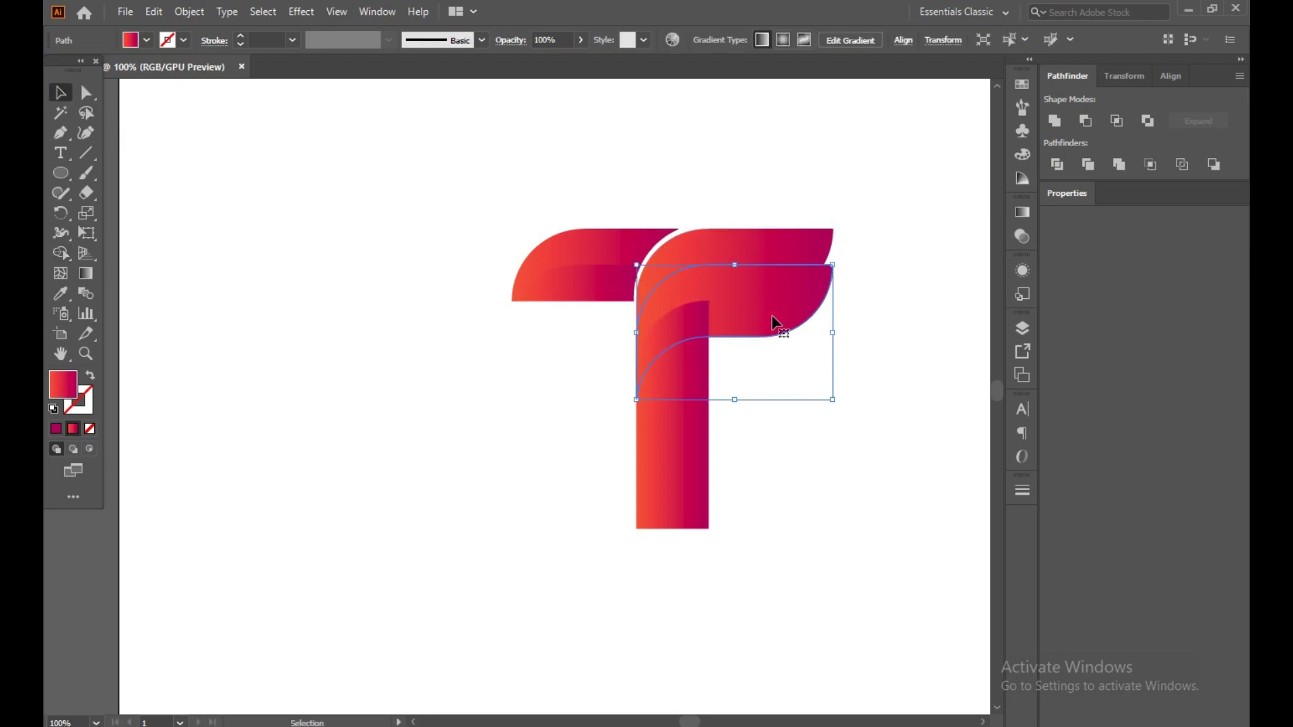
key(Delete)
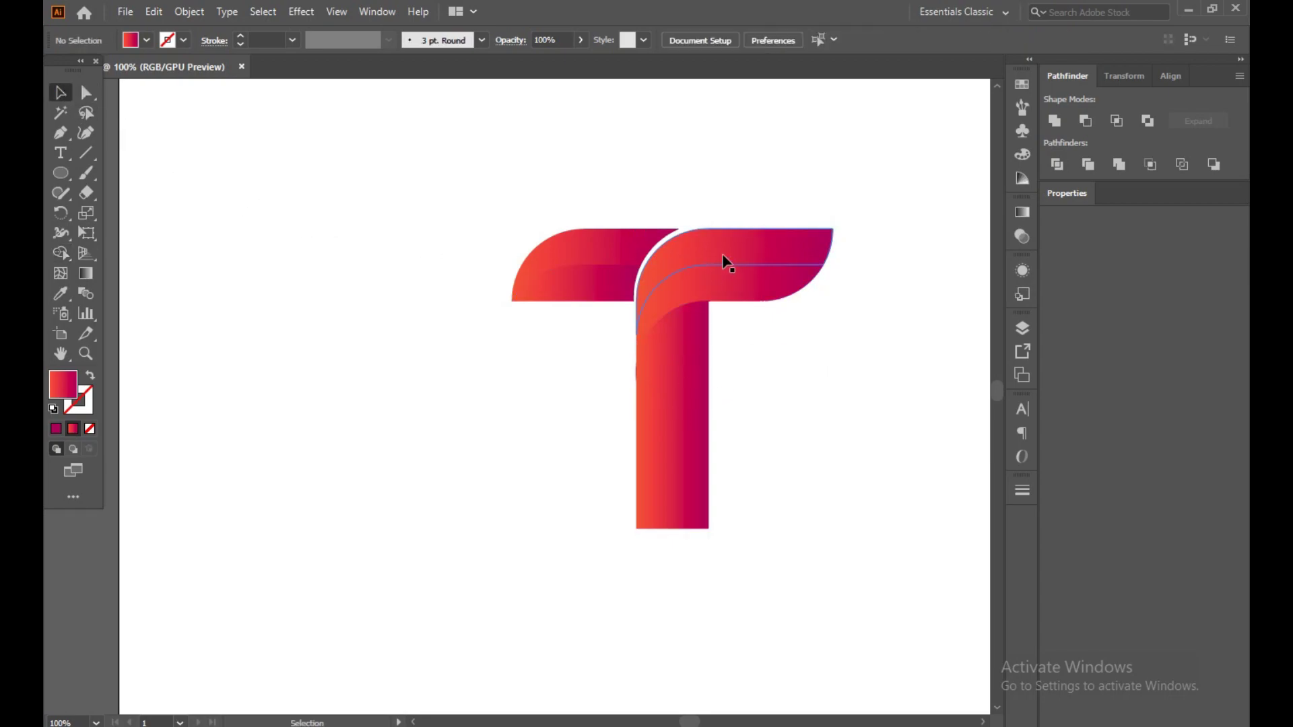
Step: Shift a copy of the stem right by a little under half its width, stretch it slightly downward, and nudge it up to meet the crossbar
click(680, 387)
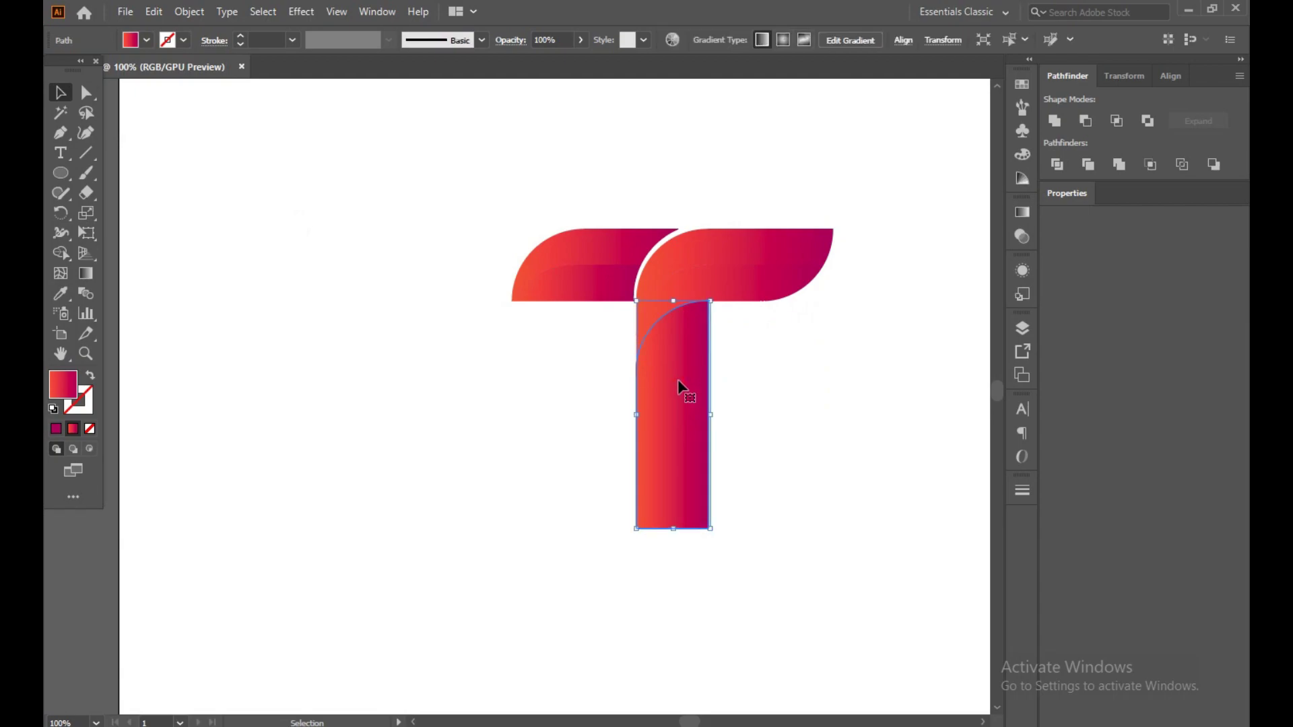
drag(678, 381, 708, 382)
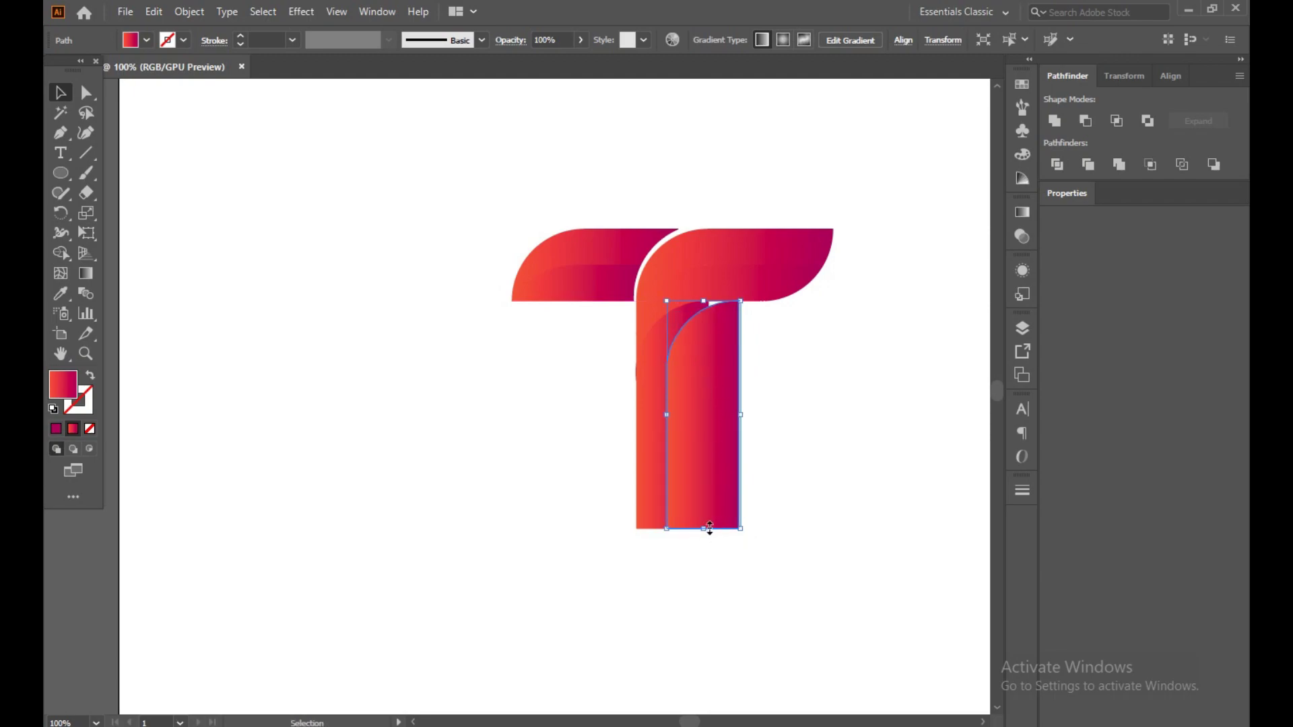
drag(709, 529, 709, 539)
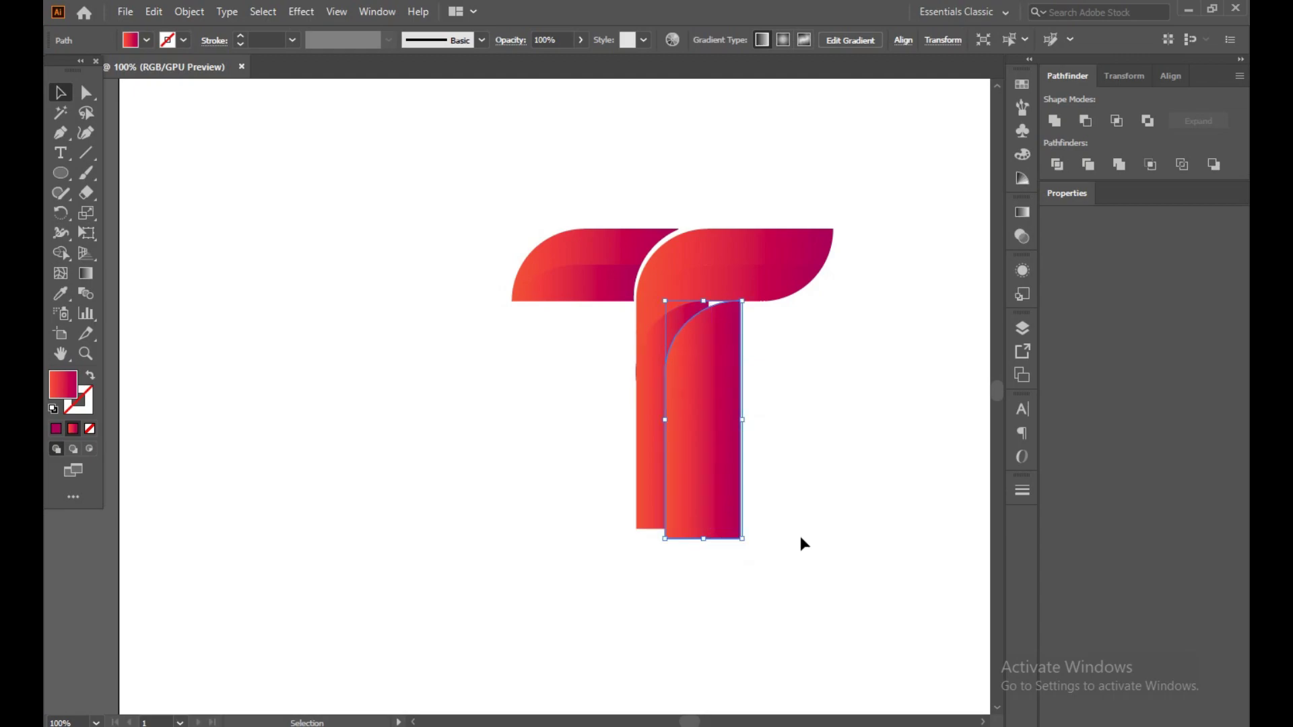
click(803, 540)
mouse_move(718, 453)
mouse_down()
mouse_move(705, 448)
mouse_move(718, 447)
mouse_up()
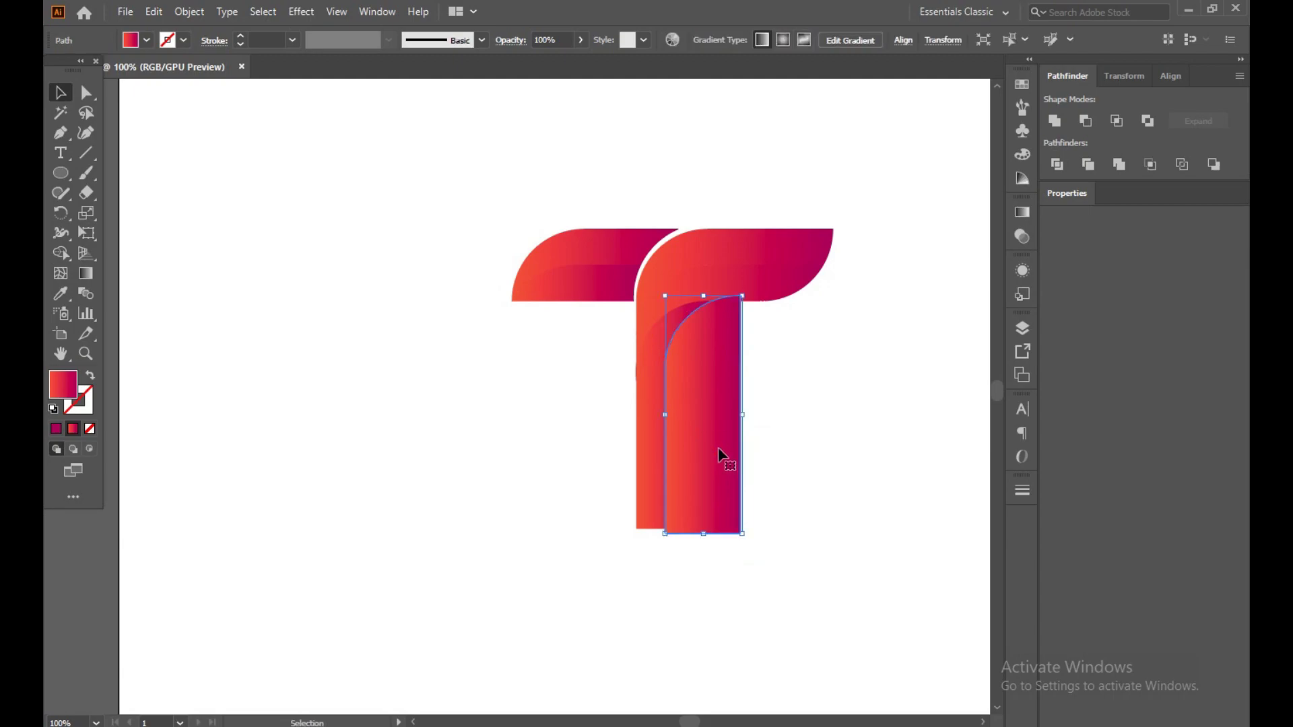
Step: Split the stem and its shifted copy with Shape Builder, and delete the part protruding beyond the stem's right edge
drag(570, 410, 744, 529)
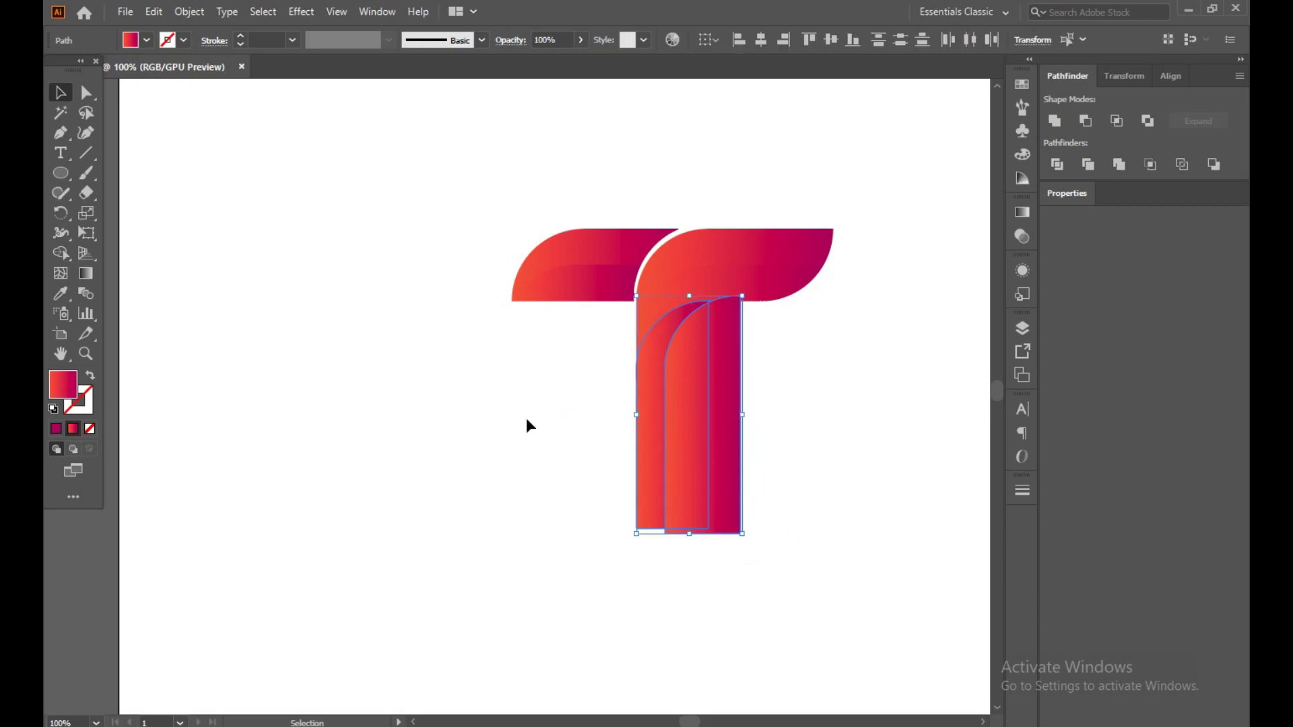
click(61, 254)
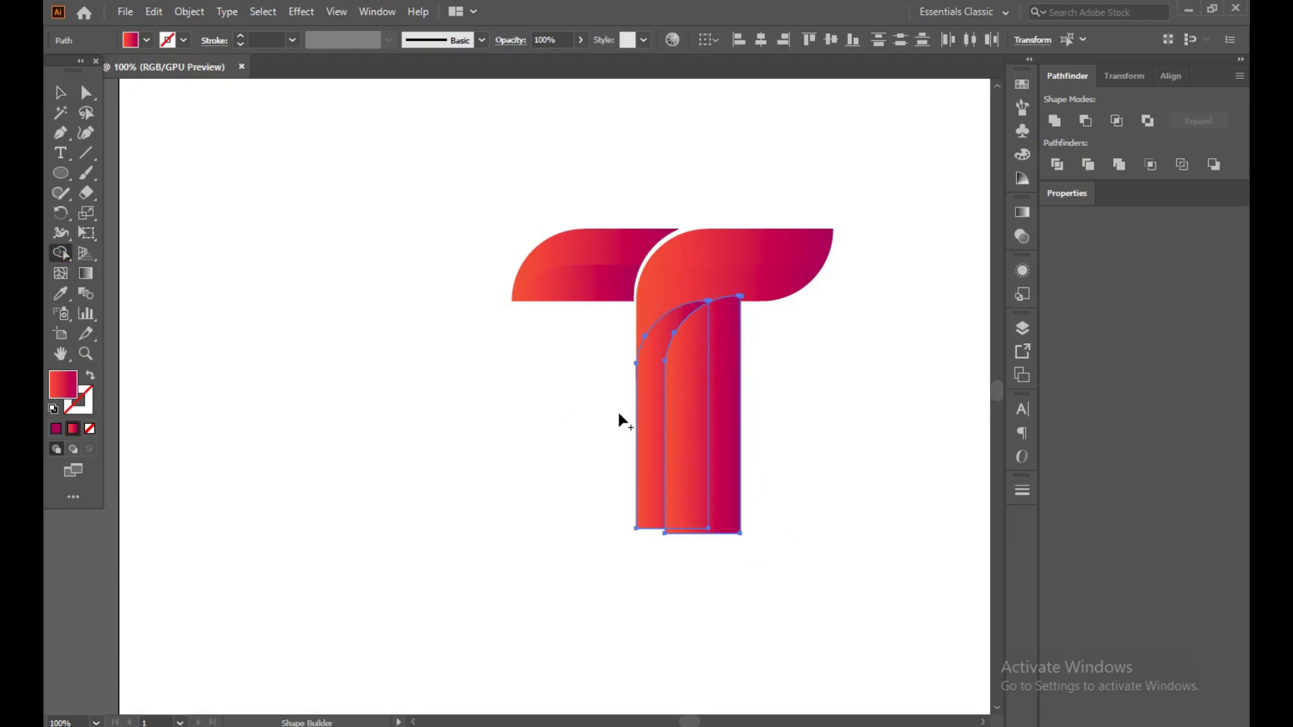
key(v)
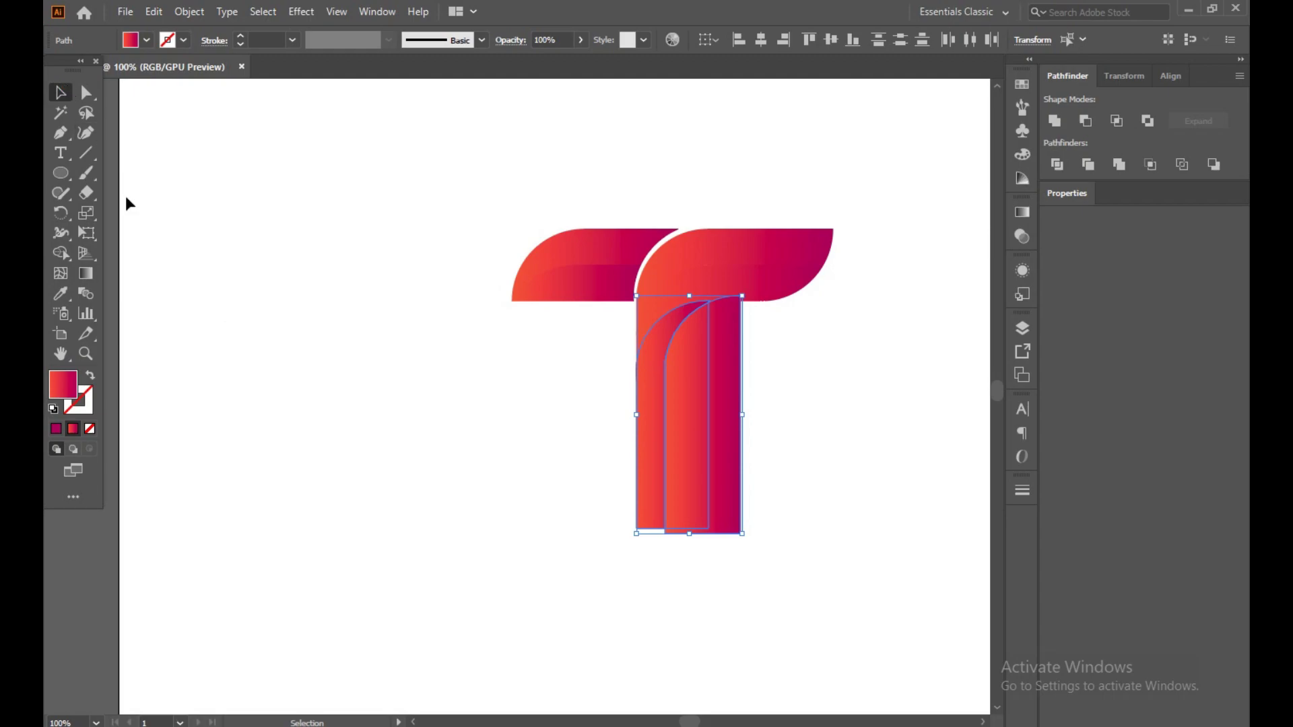
click(230, 276)
click(713, 413)
key(Delete)
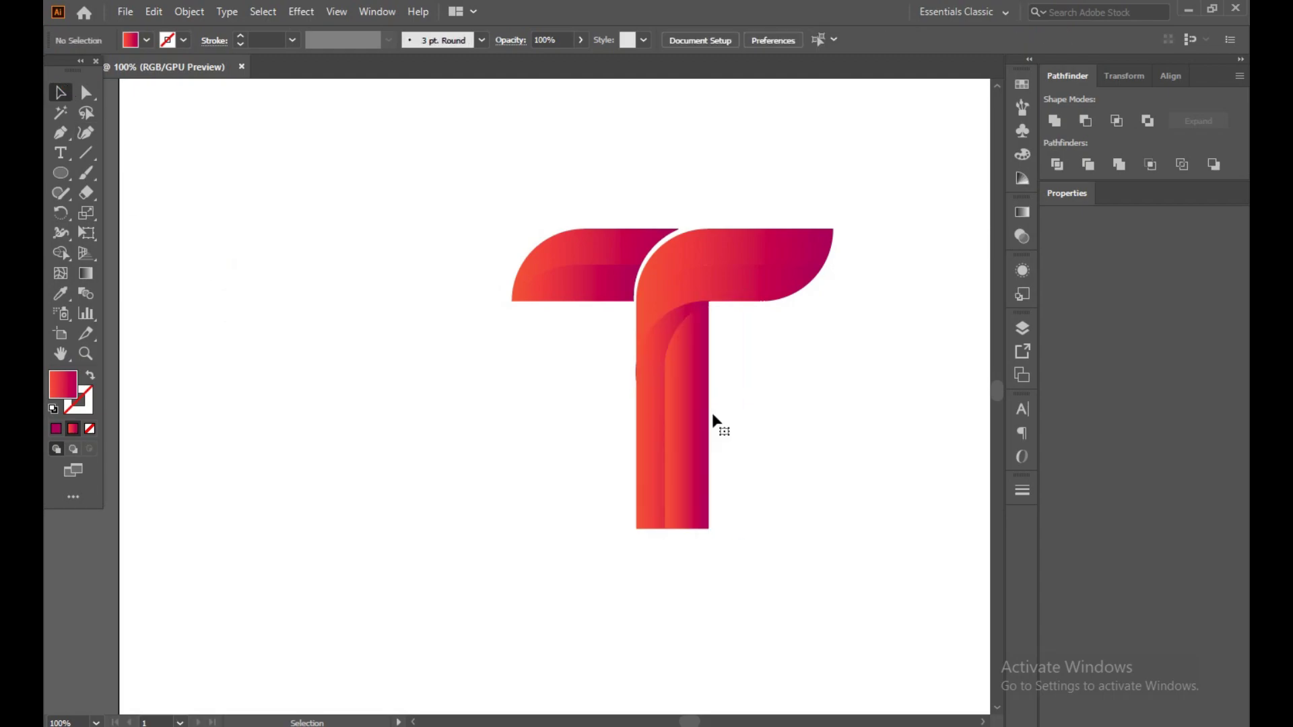
drag(451, 194, 775, 532)
click(843, 453)
click(470, 179)
drag(458, 202, 797, 545)
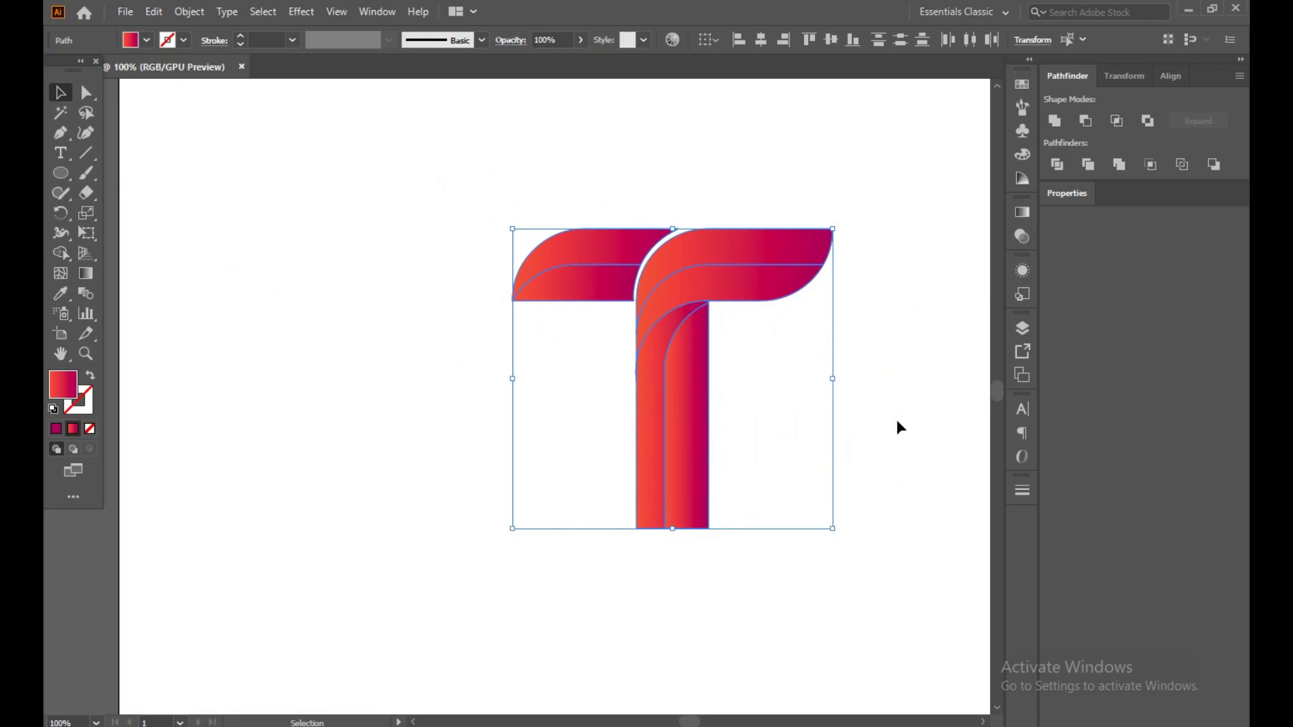
click(652, 292)
Step: Recolour the linear gradient of the left arm's upper piece with RGB Blue and cyan stops
click(592, 260)
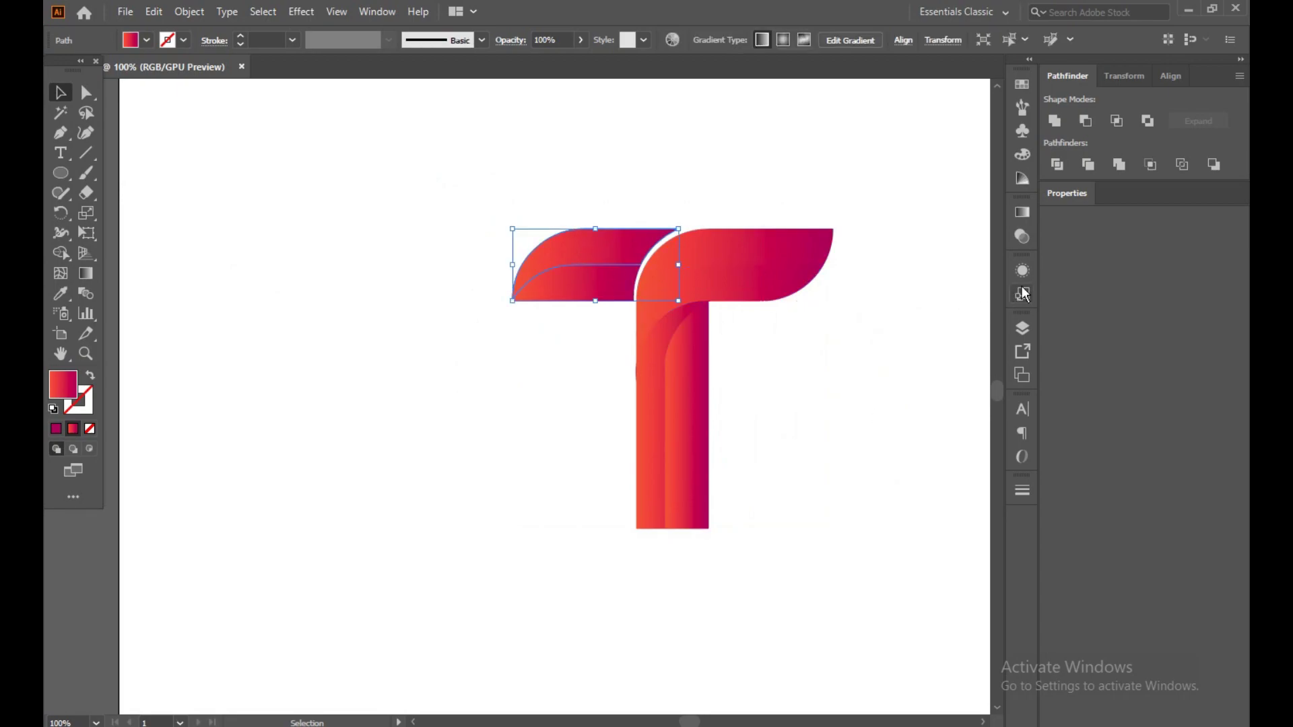
click(1015, 212)
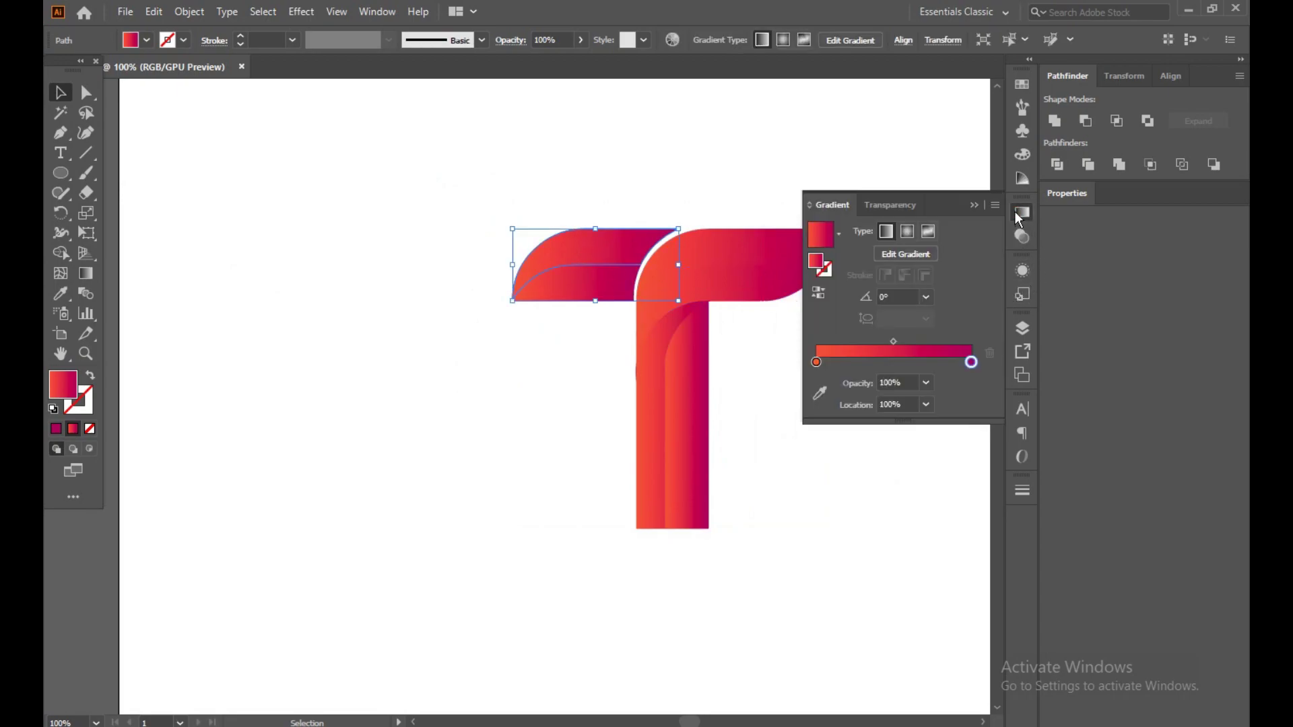
double_click(816, 362)
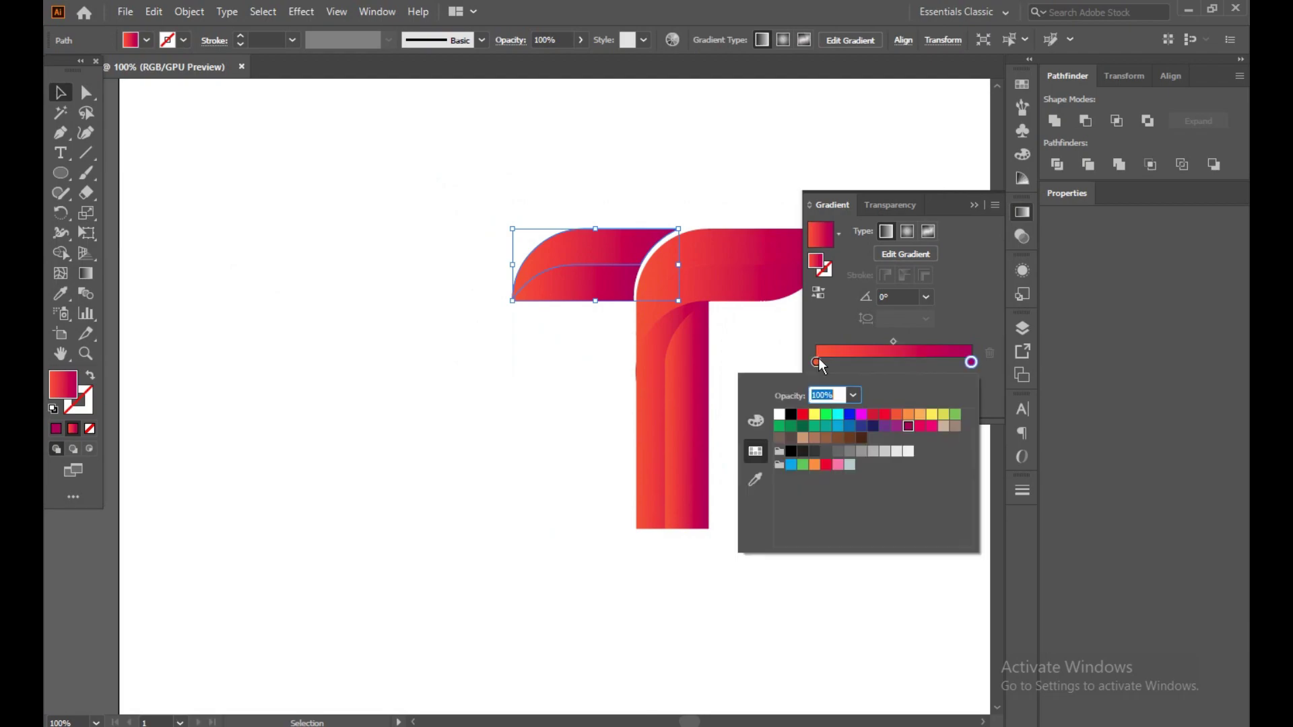
click(836, 421)
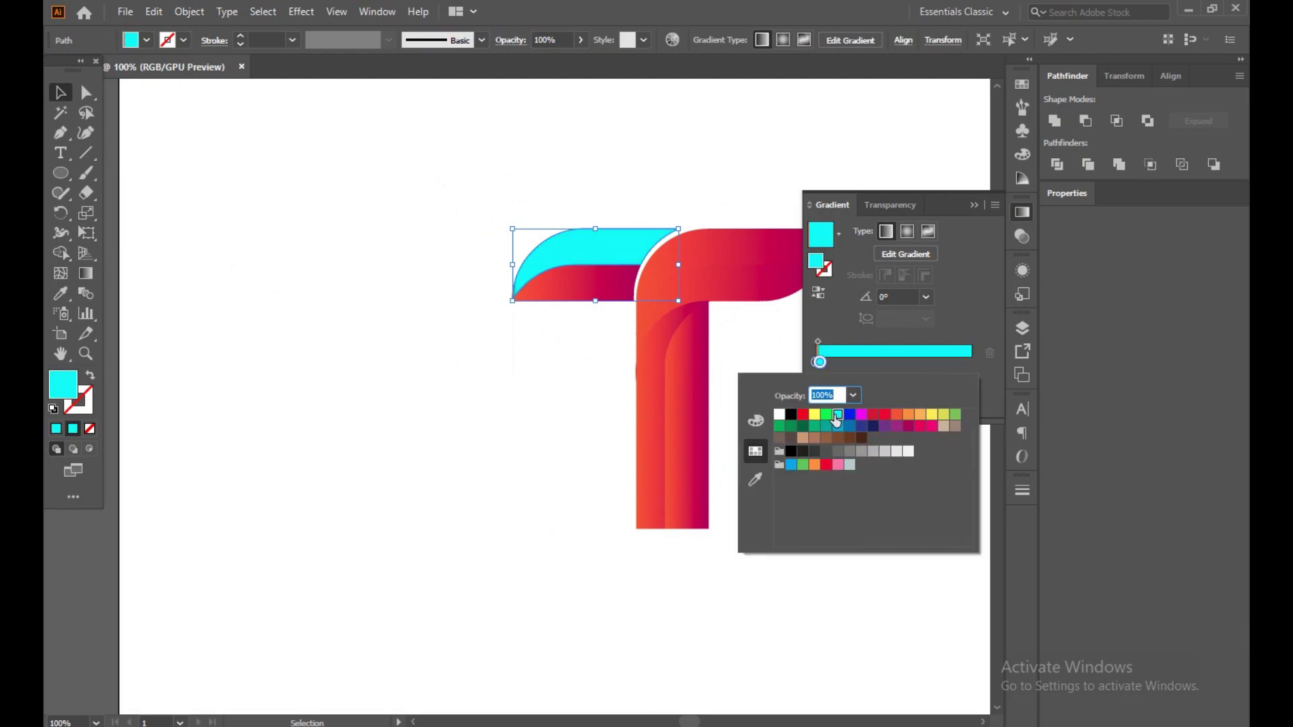
click(822, 362)
drag(820, 362, 973, 378)
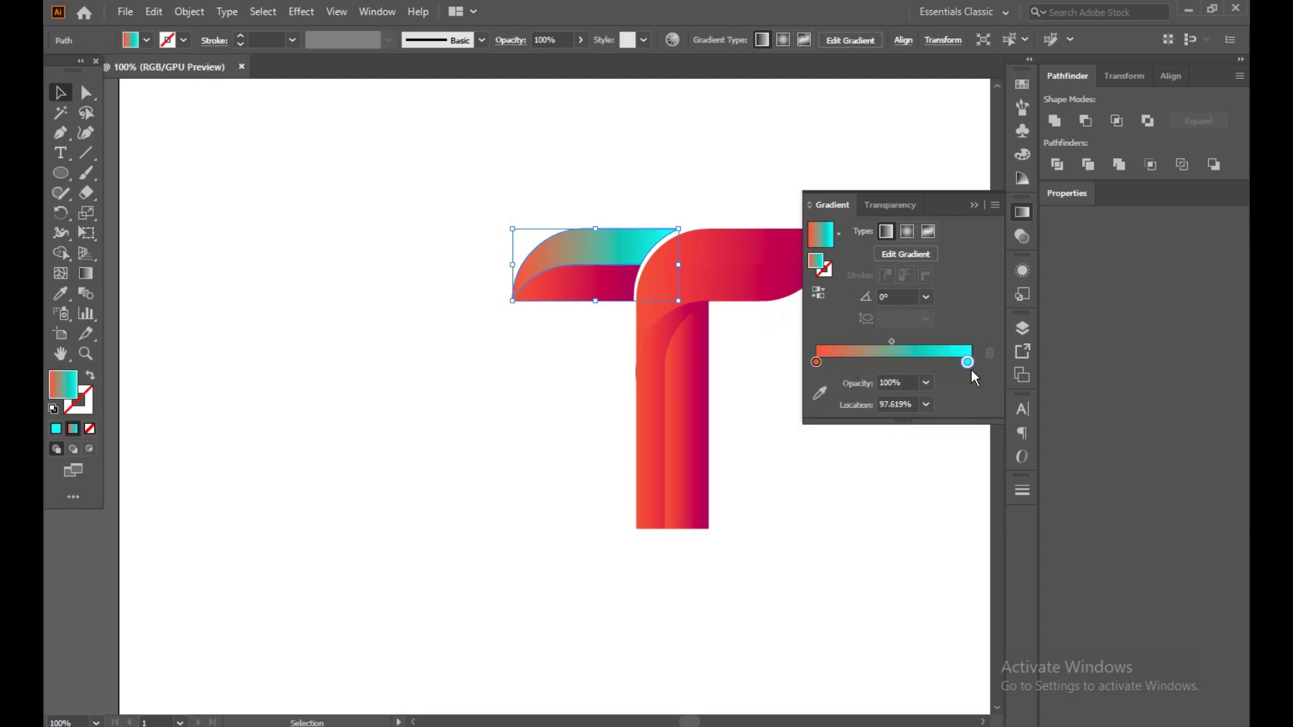
double_click(817, 363)
click(850, 414)
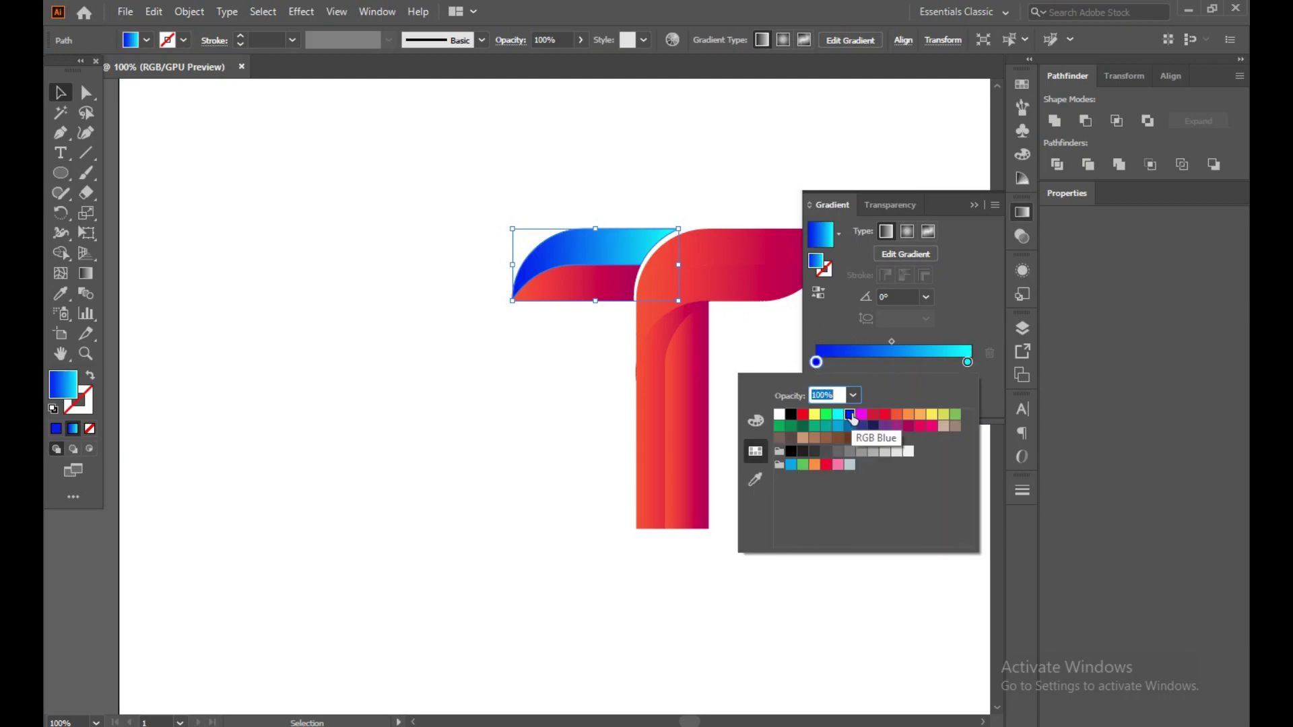
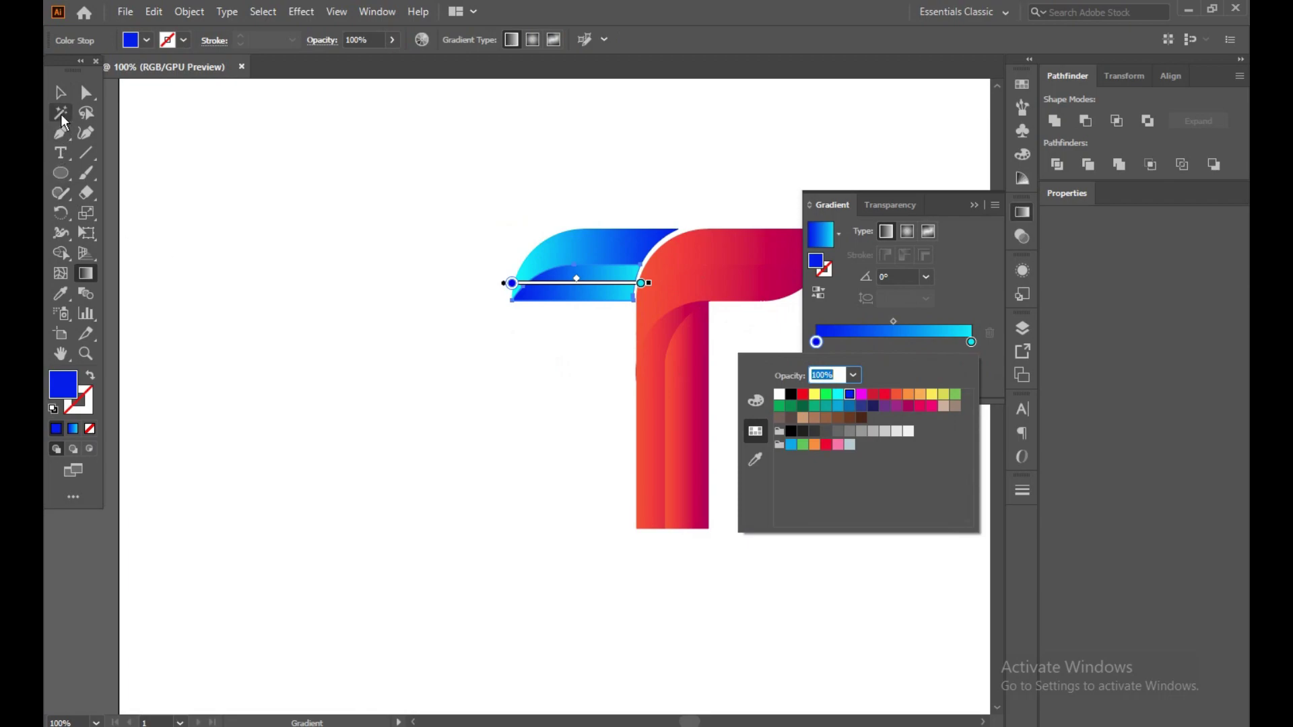
Step: Redraw the blue-to-cyan gradient of the left arm's lower piece diagonally up to the right, at about 40°
key(Escape)
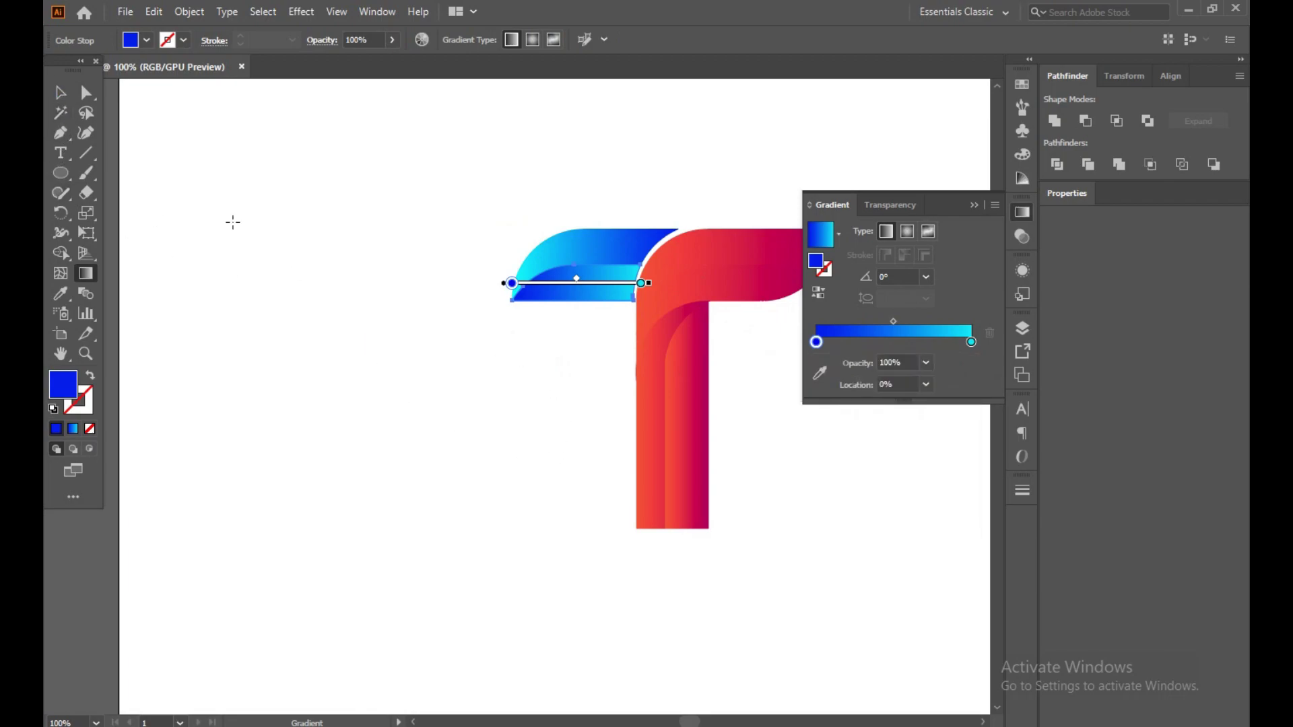
click(60, 92)
click(366, 342)
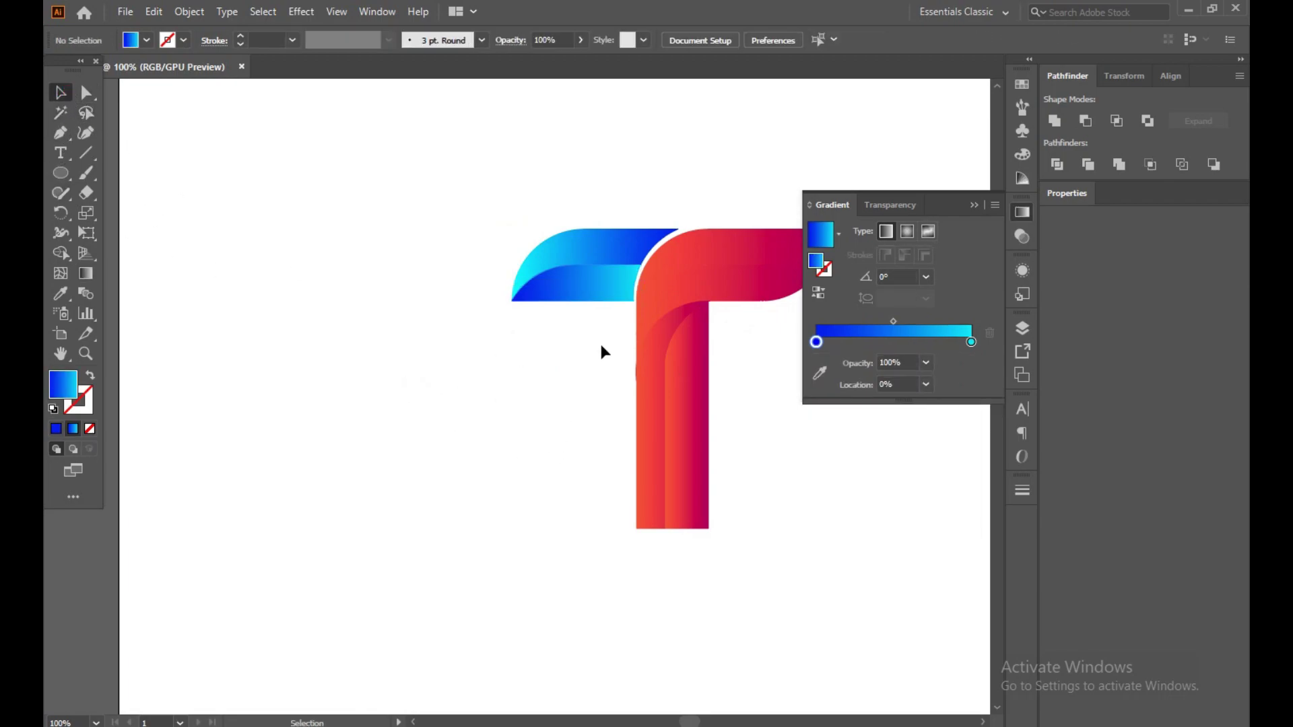
click(604, 295)
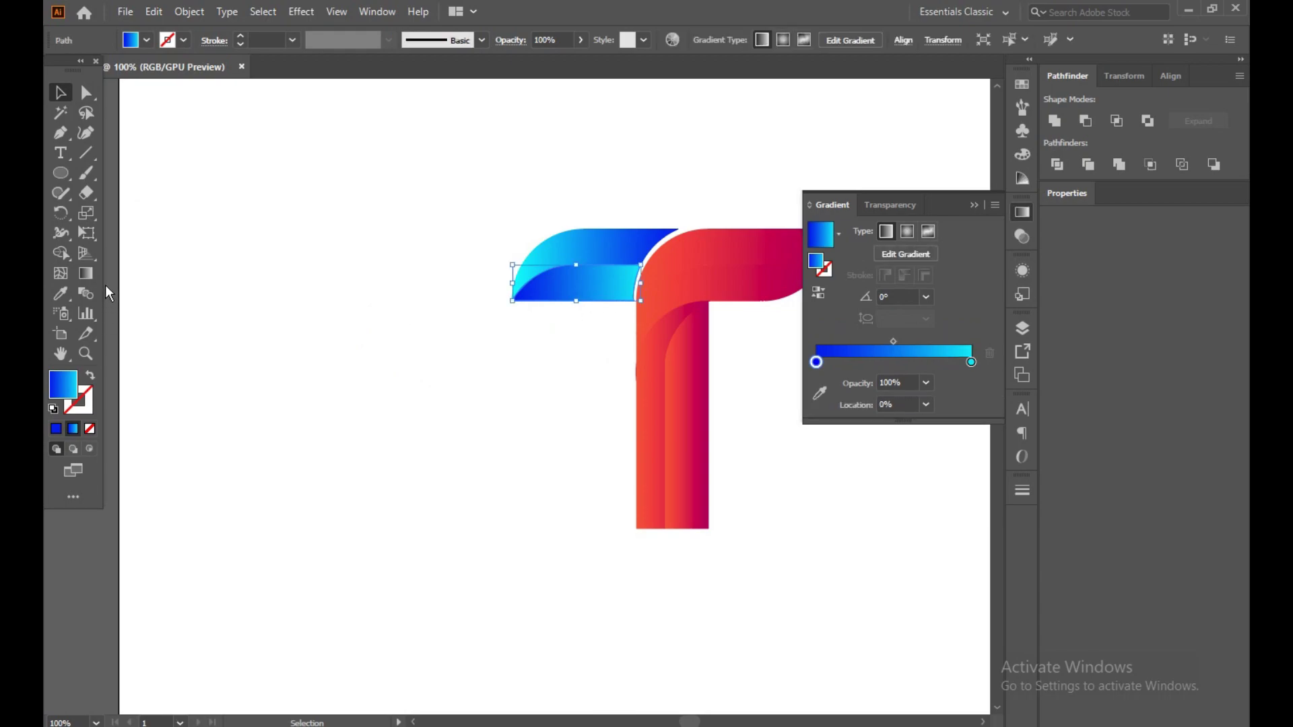
click(85, 272)
drag(428, 361, 644, 179)
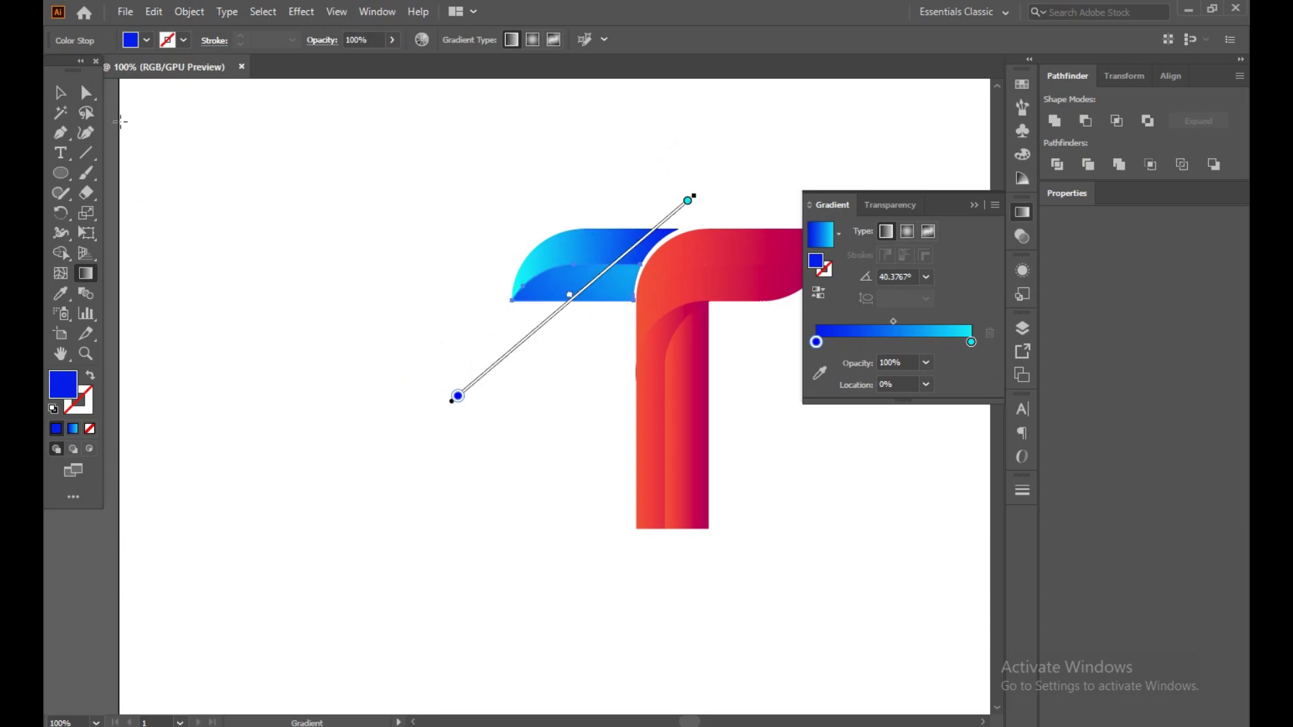
key(v)
click(297, 192)
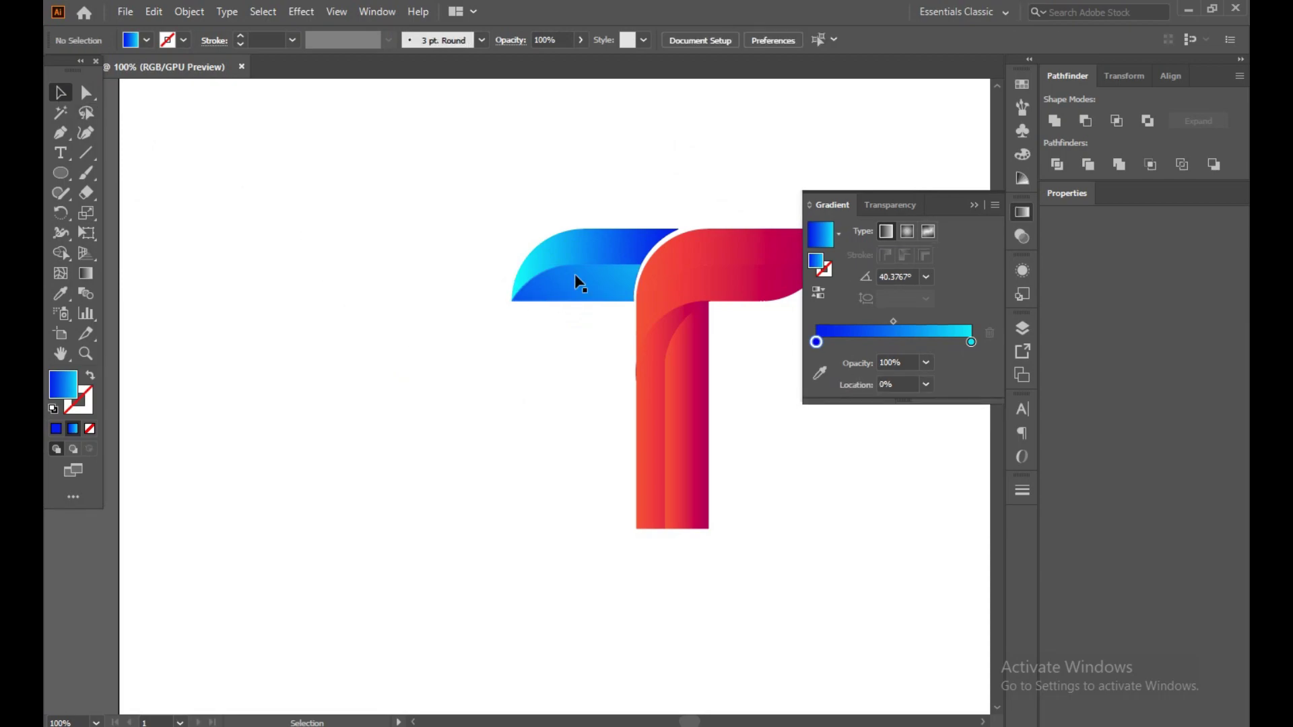
Step: Try diagonal gradient directions on the left arm's upper piece, and undo them
click(604, 250)
click(85, 273)
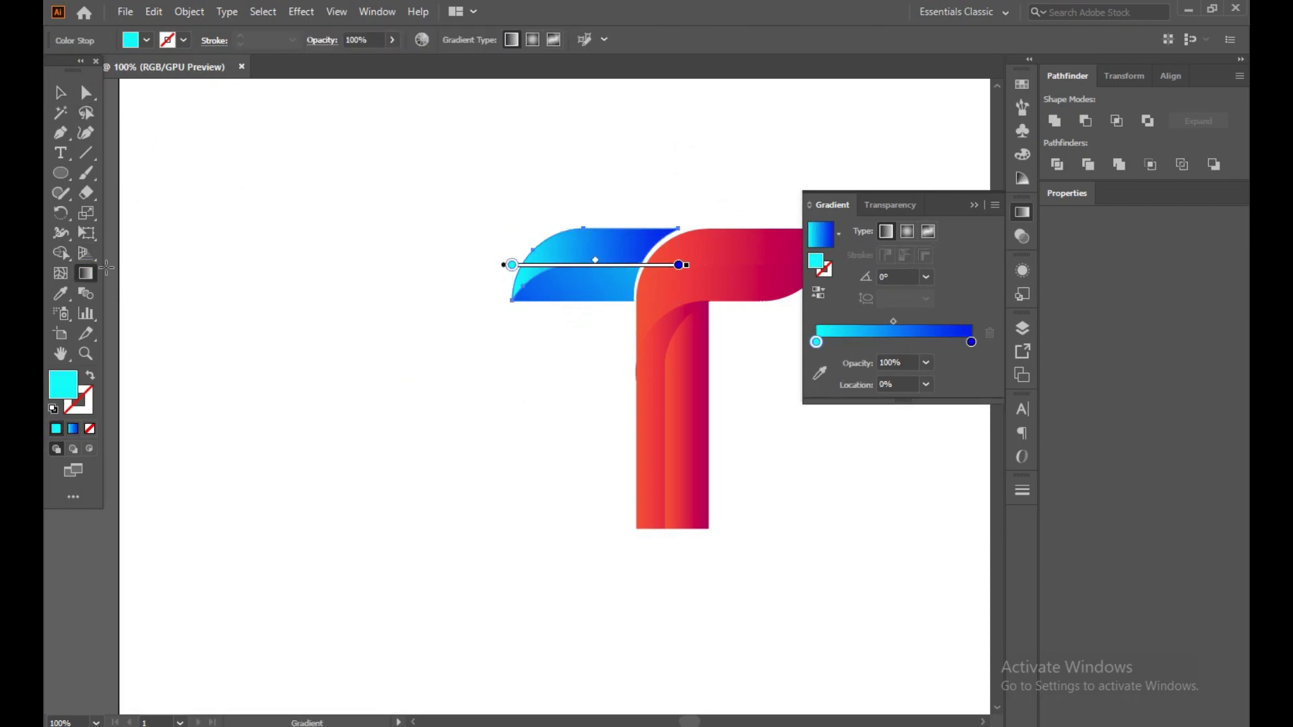
drag(336, 292, 233, 250)
drag(351, 354, 701, 173)
drag(349, 157, 729, 331)
key(ctrl+z)
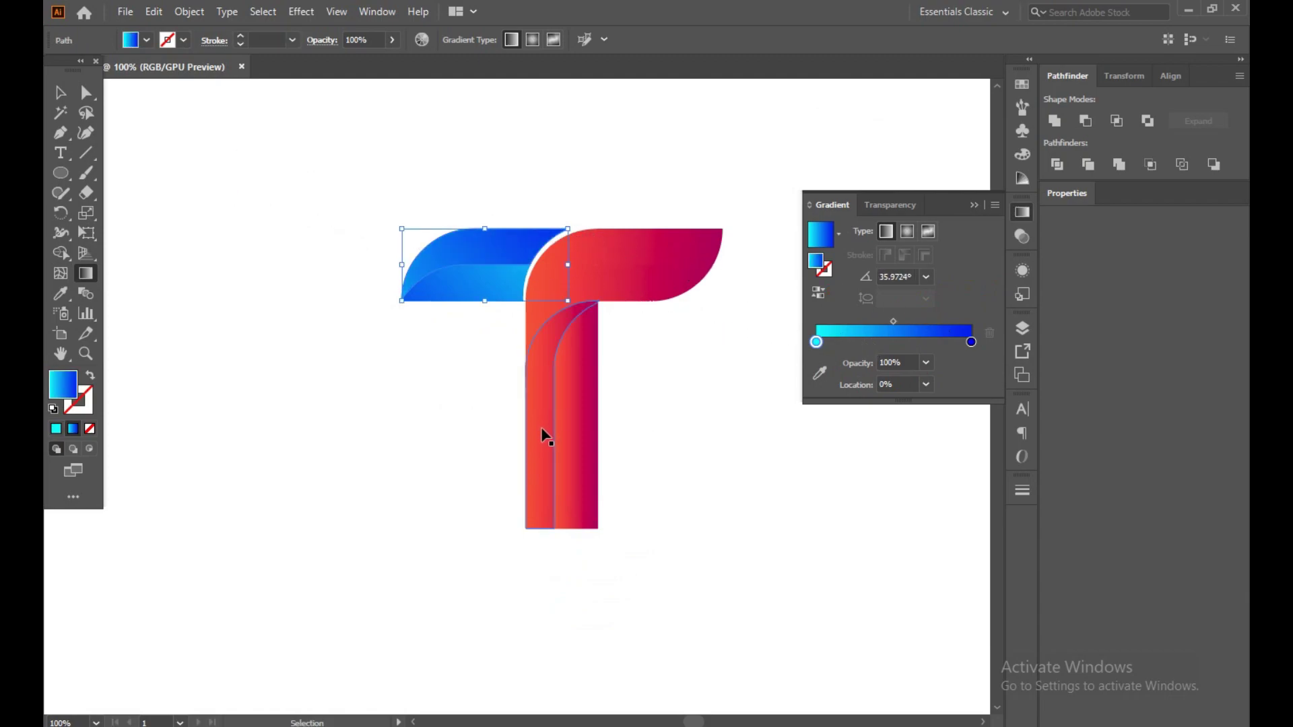
key(ctrl+shift+z)
key(ctrl+z)
key(ctrl+z)
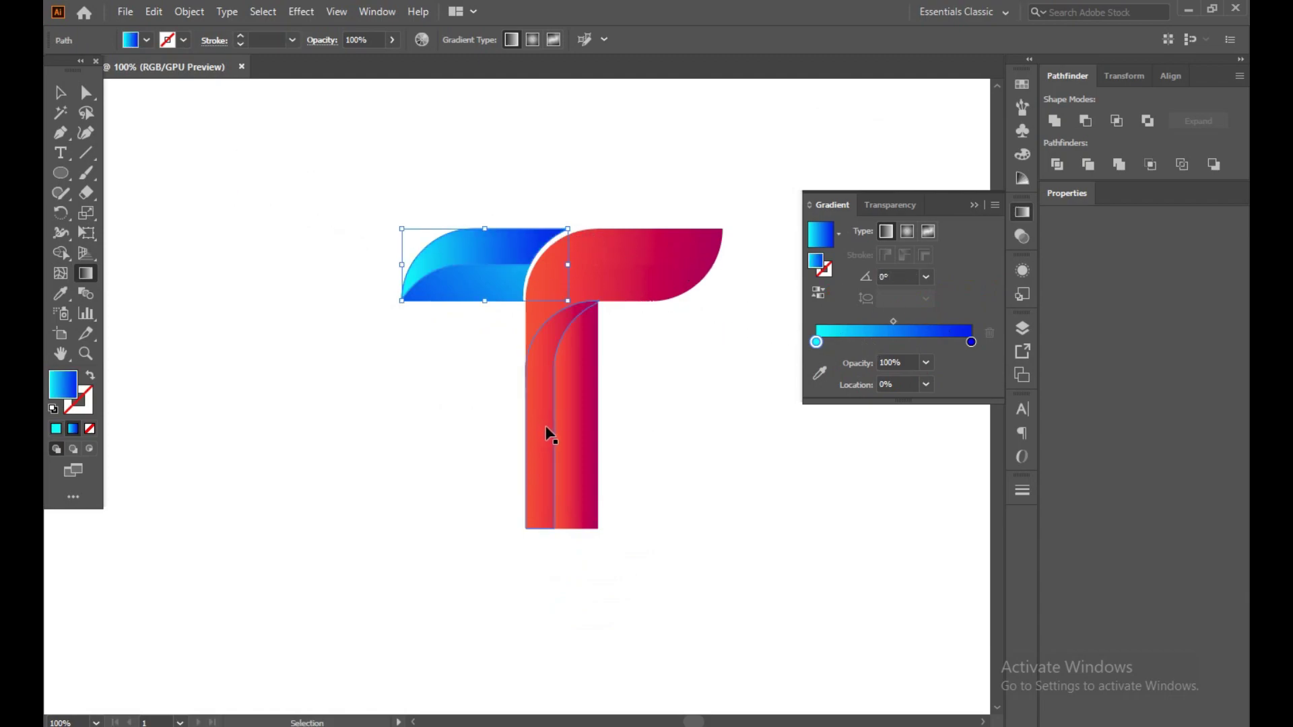
click(62, 94)
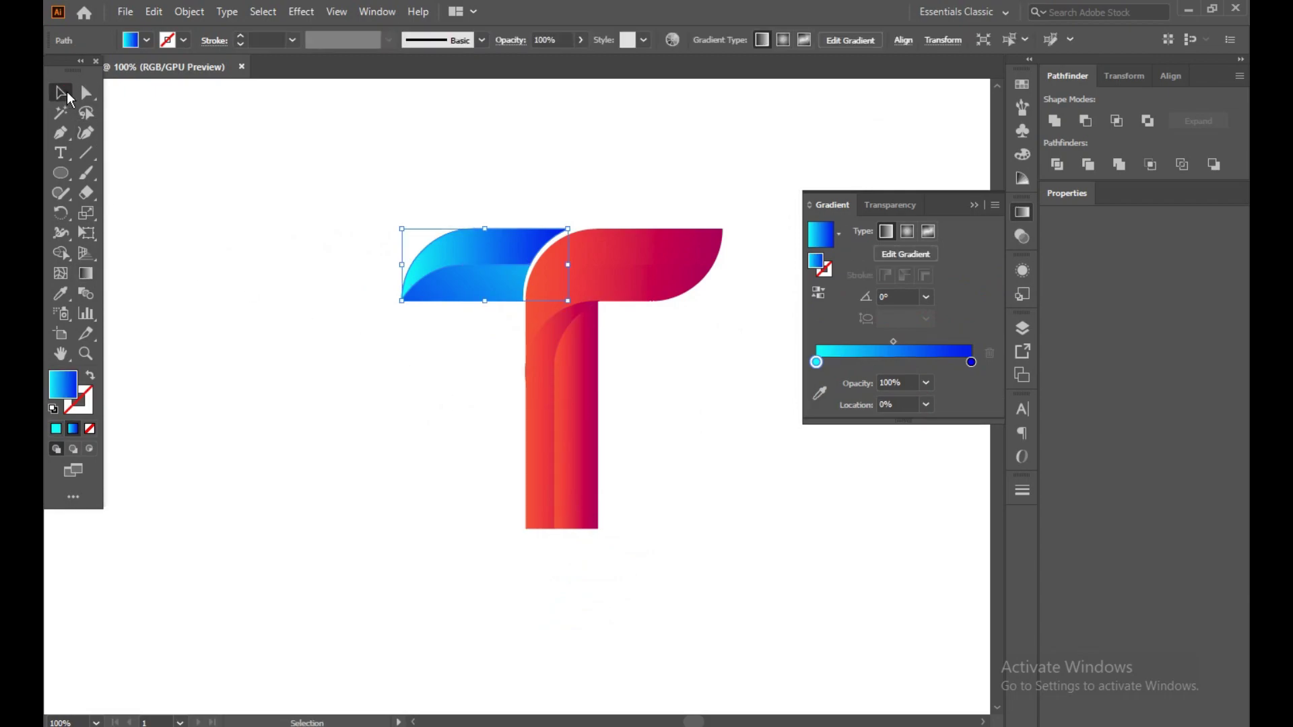
click(280, 234)
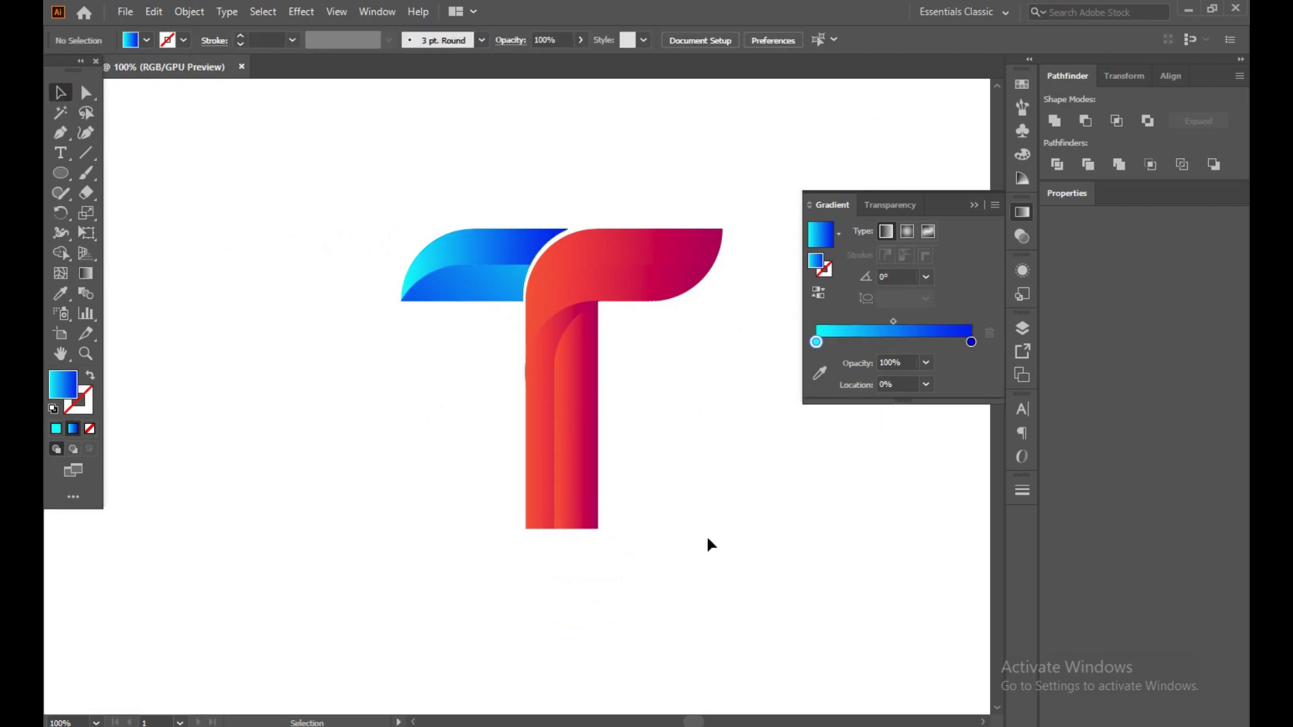
Step: Give the right band's upper piece an orange-red to light orange gradient with its midpoint at 50%
click(602, 247)
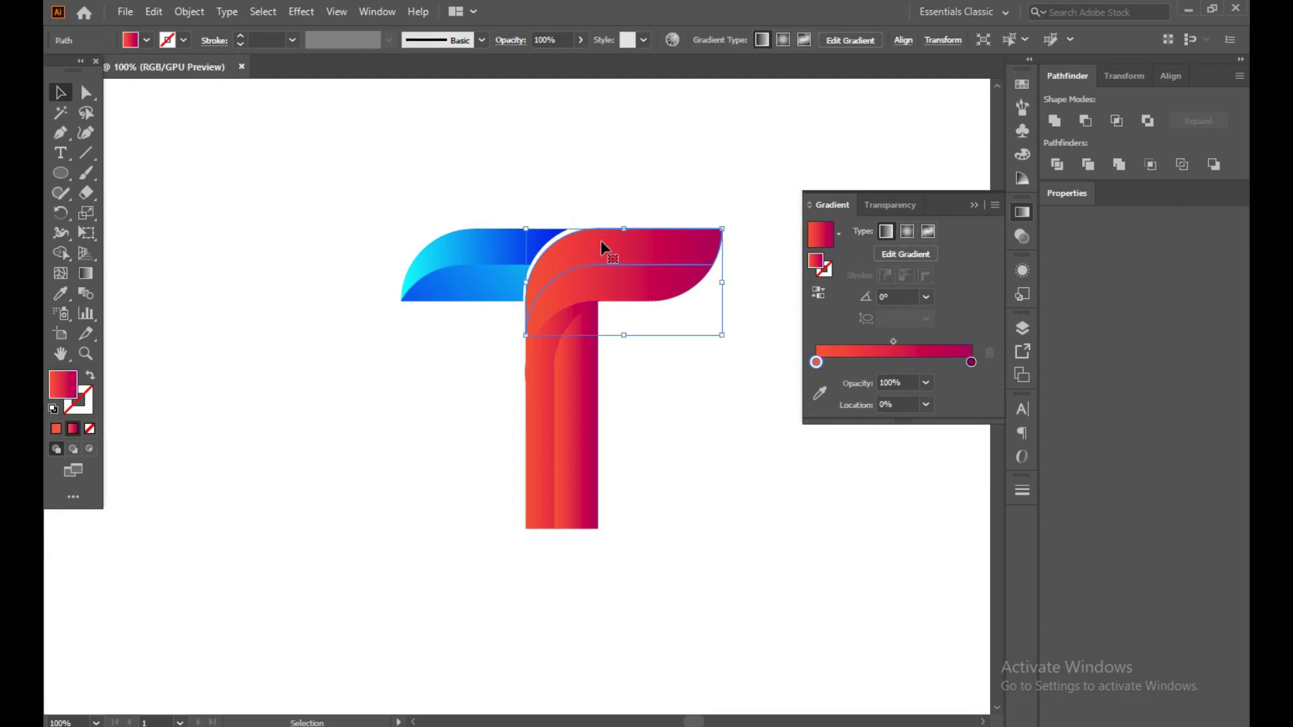
double_click(816, 361)
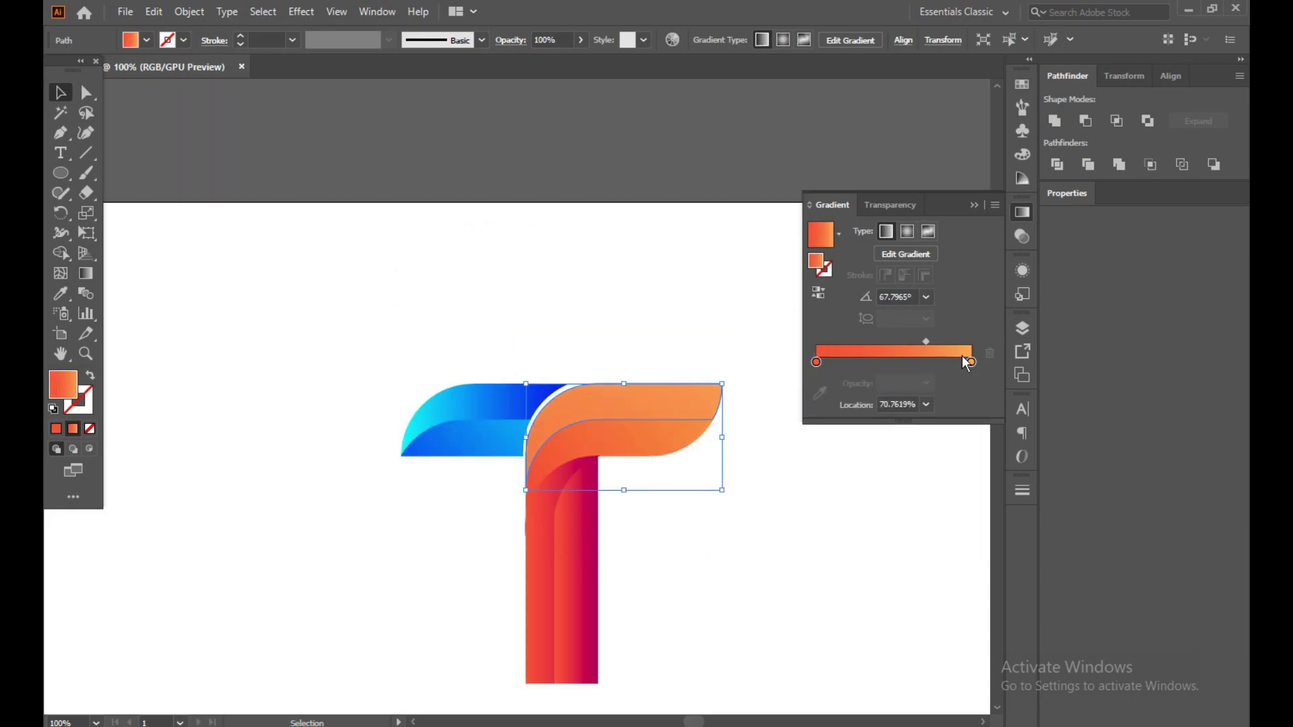
drag(970, 362, 945, 364)
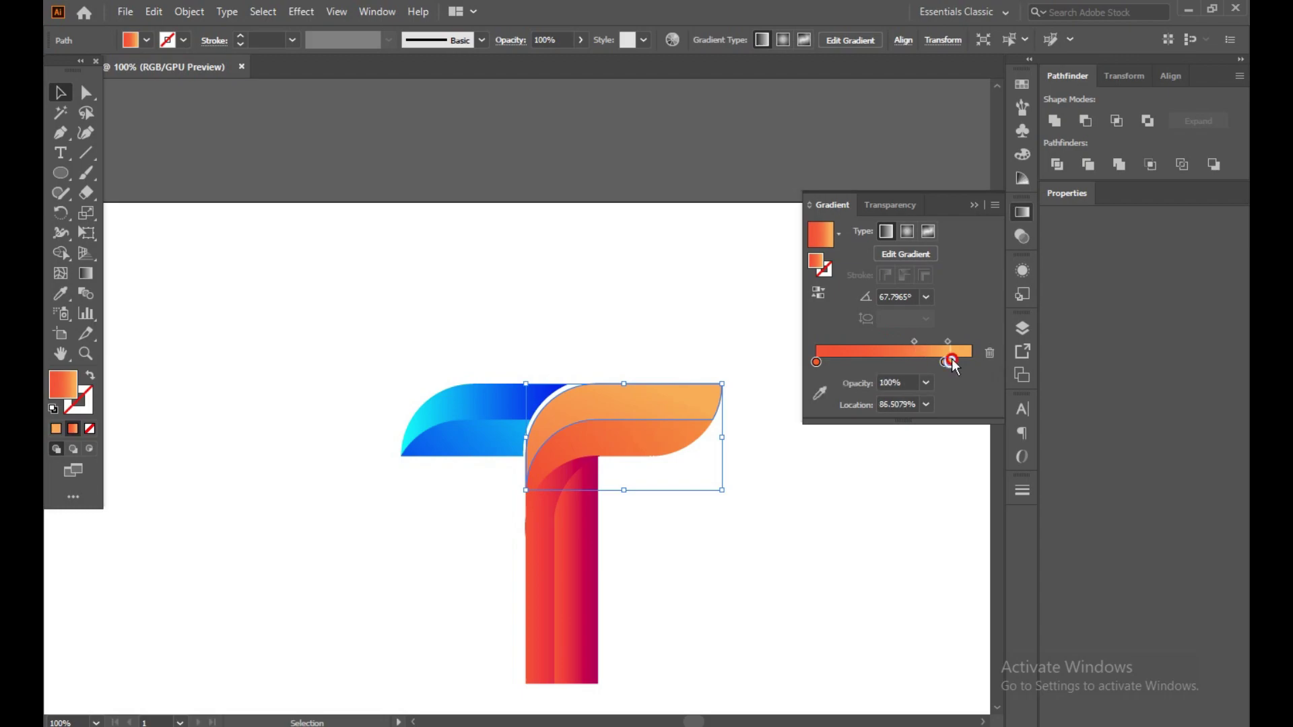
click(970, 363)
drag(945, 363, 895, 356)
click(927, 404)
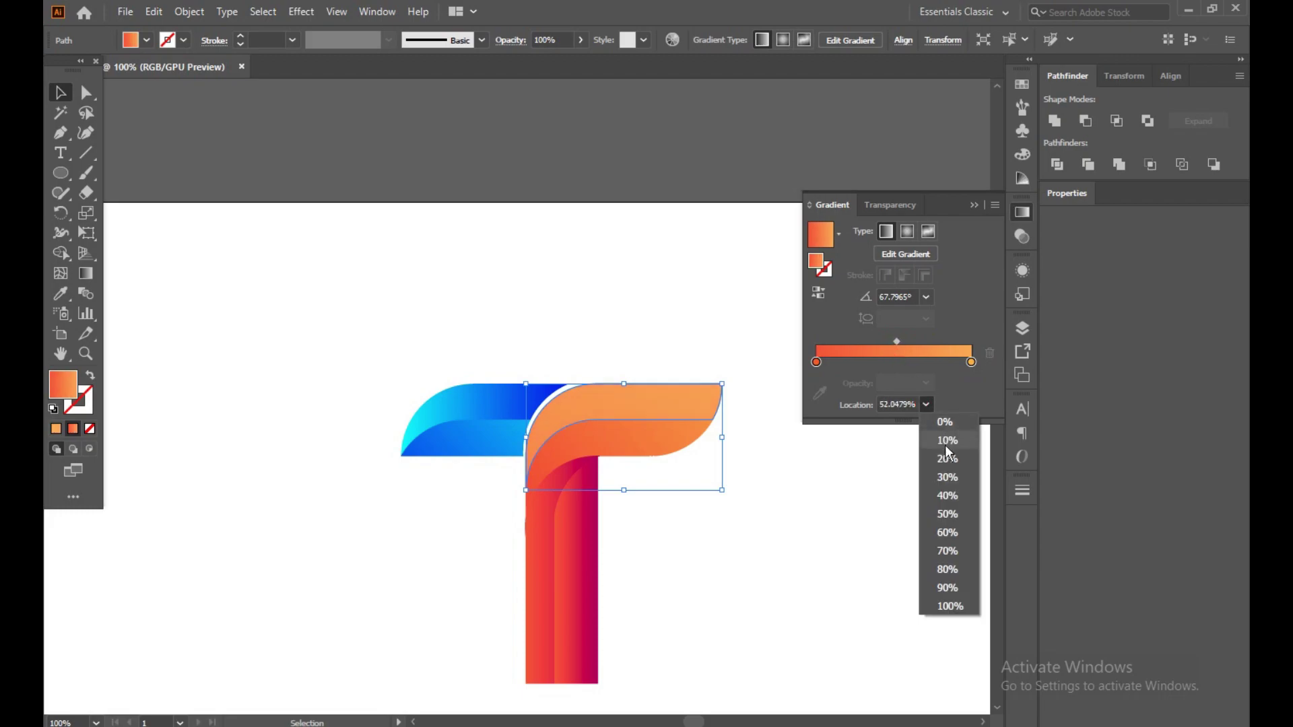
click(941, 515)
Step: Redraw the gradient of the right band's upper piece diagonally up to the right, at about 48°
key(g)
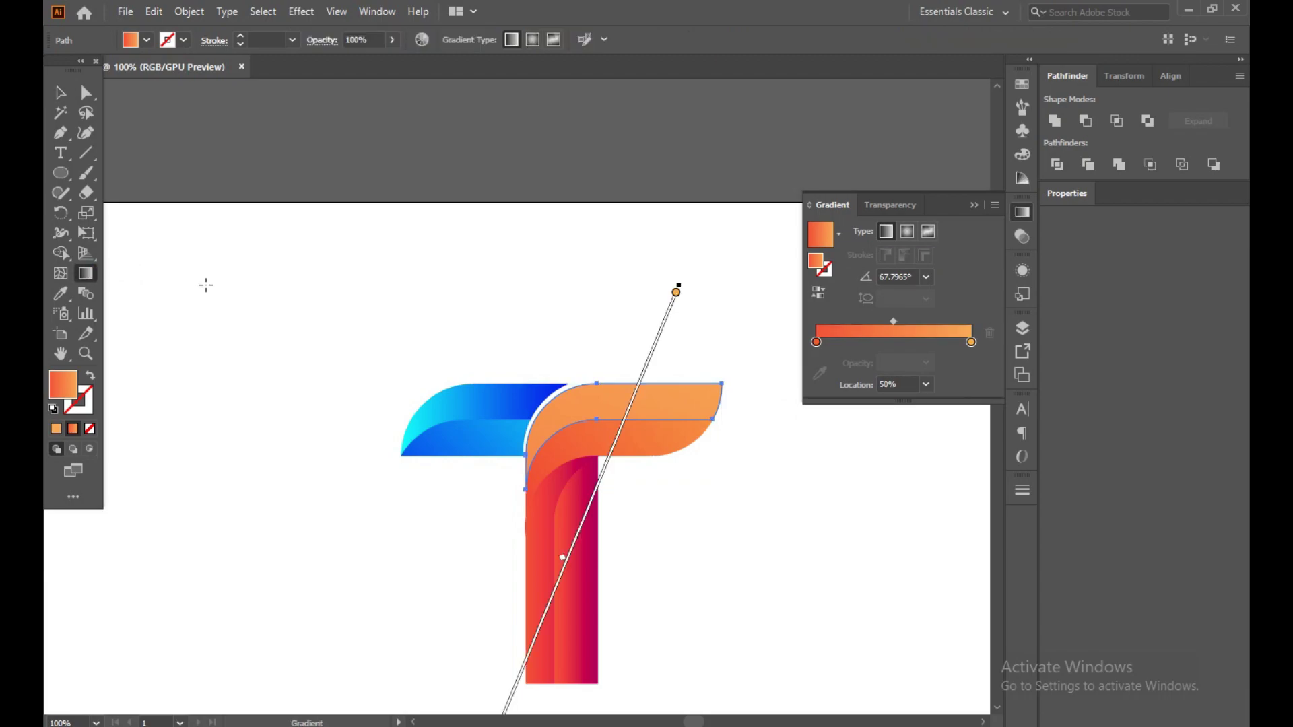
mouse_move(361, 612)
mouse_down()
mouse_move(693, 375)
mouse_move(620, 352)
mouse_move(572, 378)
mouse_move(701, 248)
mouse_move(759, 268)
mouse_up()
click(60, 92)
click(633, 534)
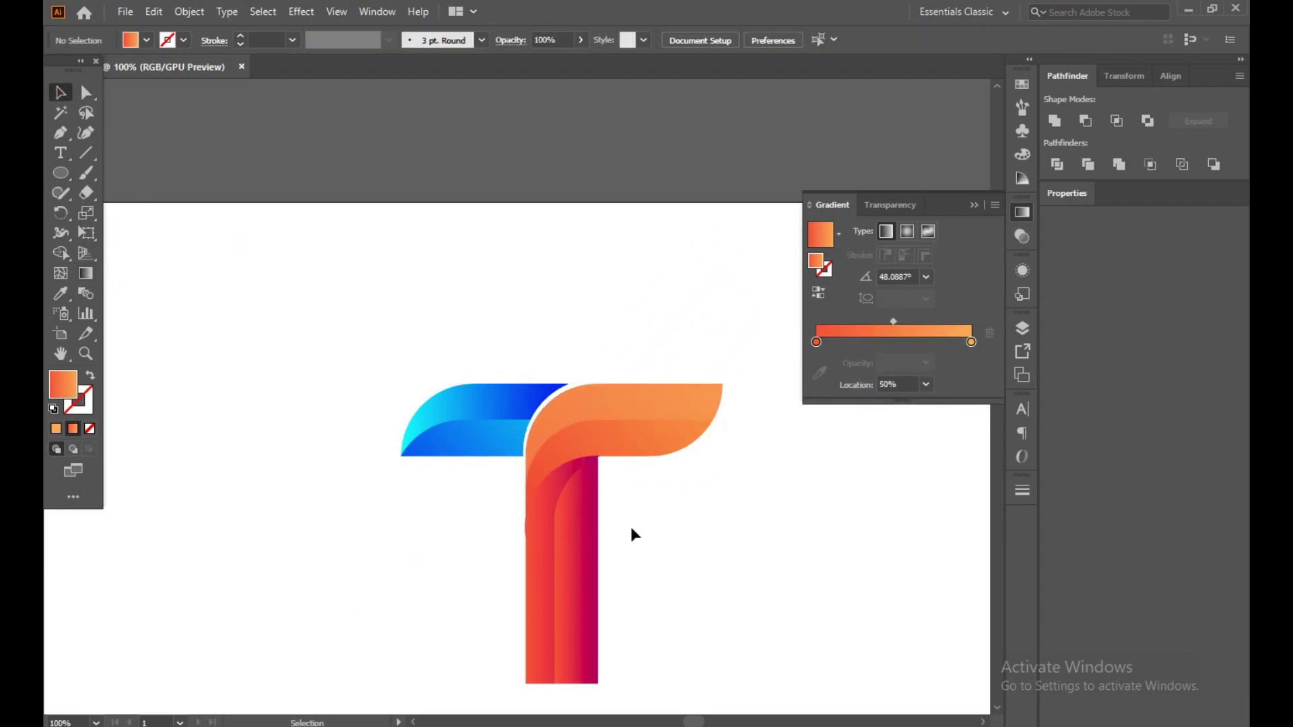
Step: Give the stem's right piece a linear gradient from orange (R=247 G=147 B=30) to orange-red
scroll(737, 564, down, 3)
click(547, 369)
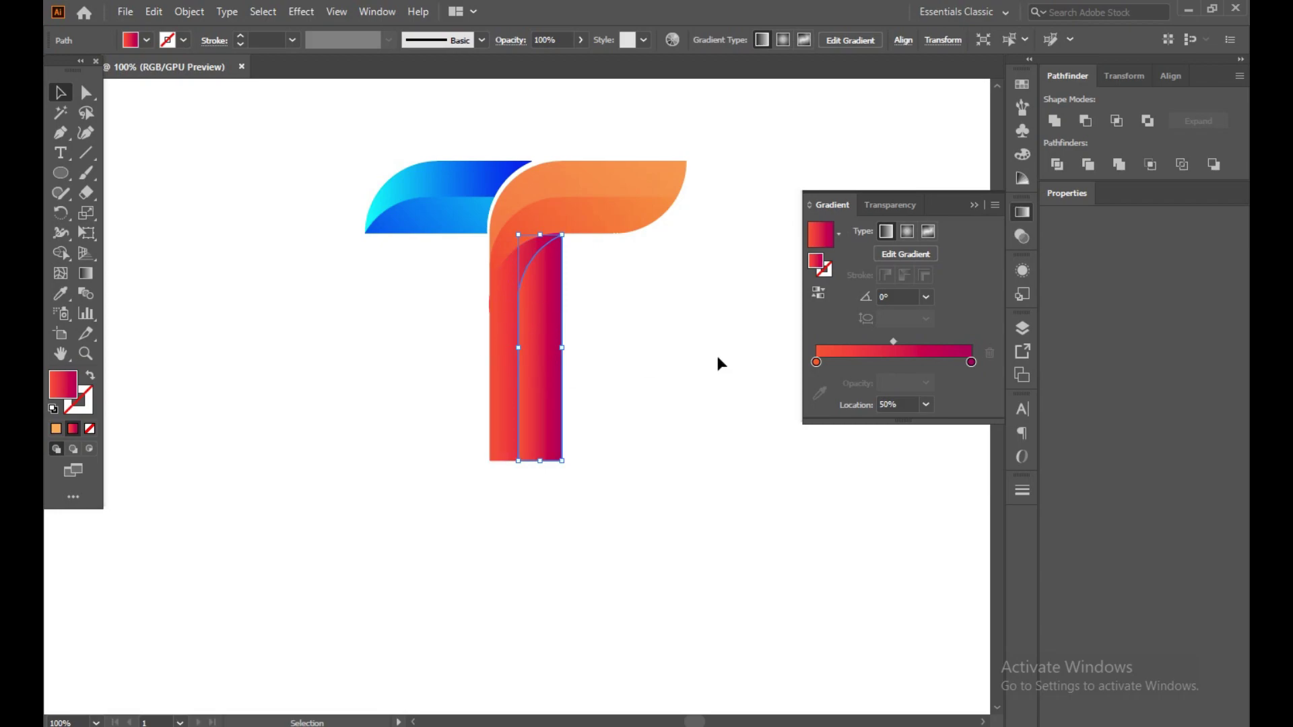
double_click(972, 363)
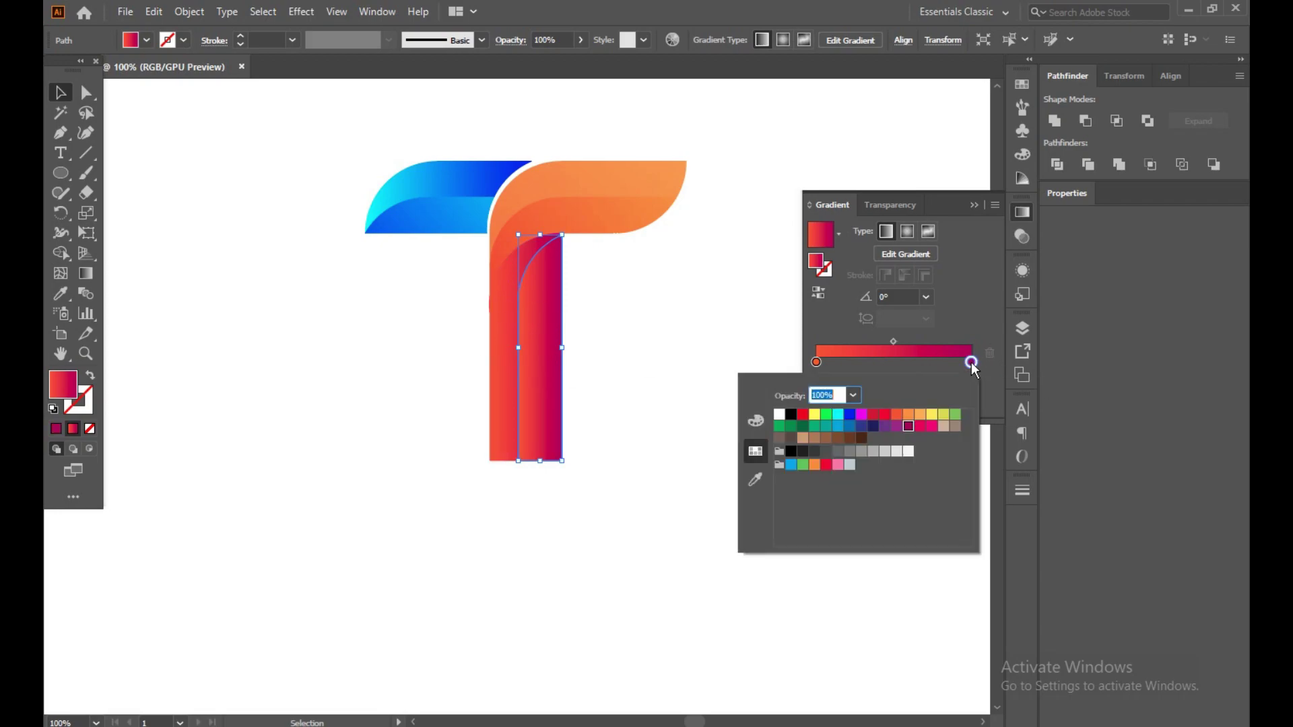
click(896, 414)
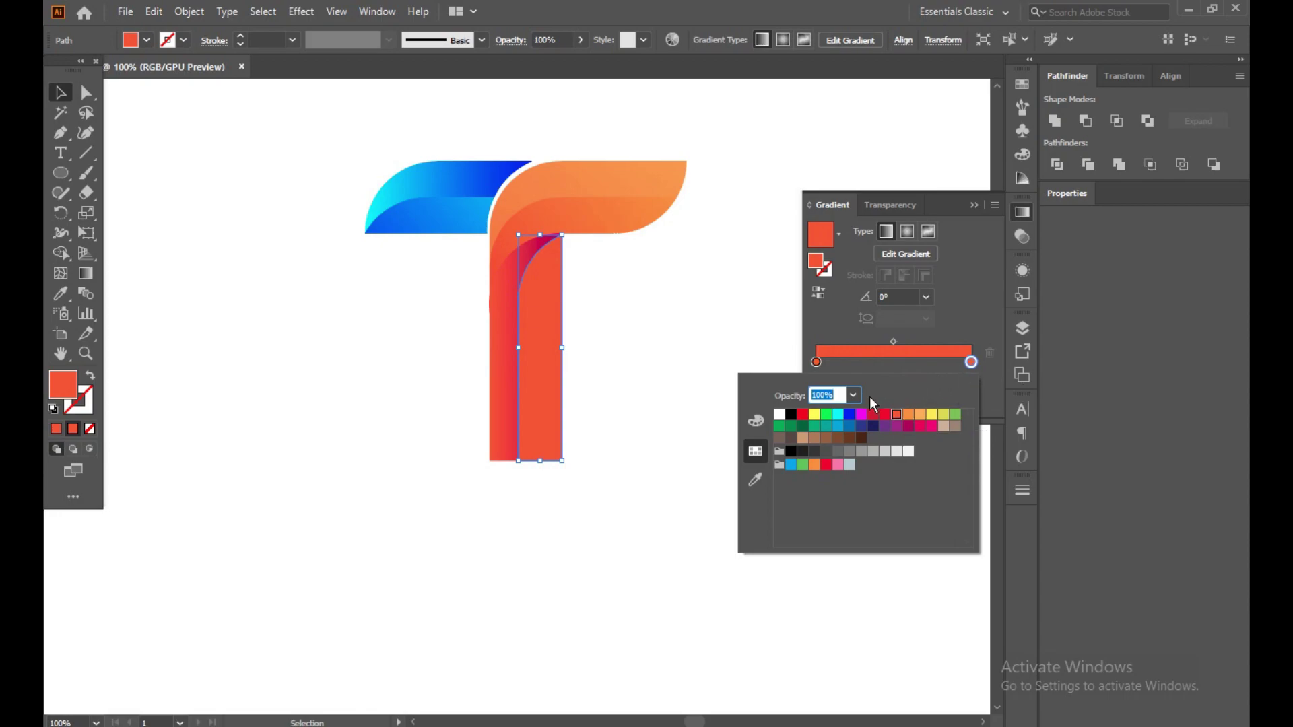
double_click(817, 362)
click(909, 414)
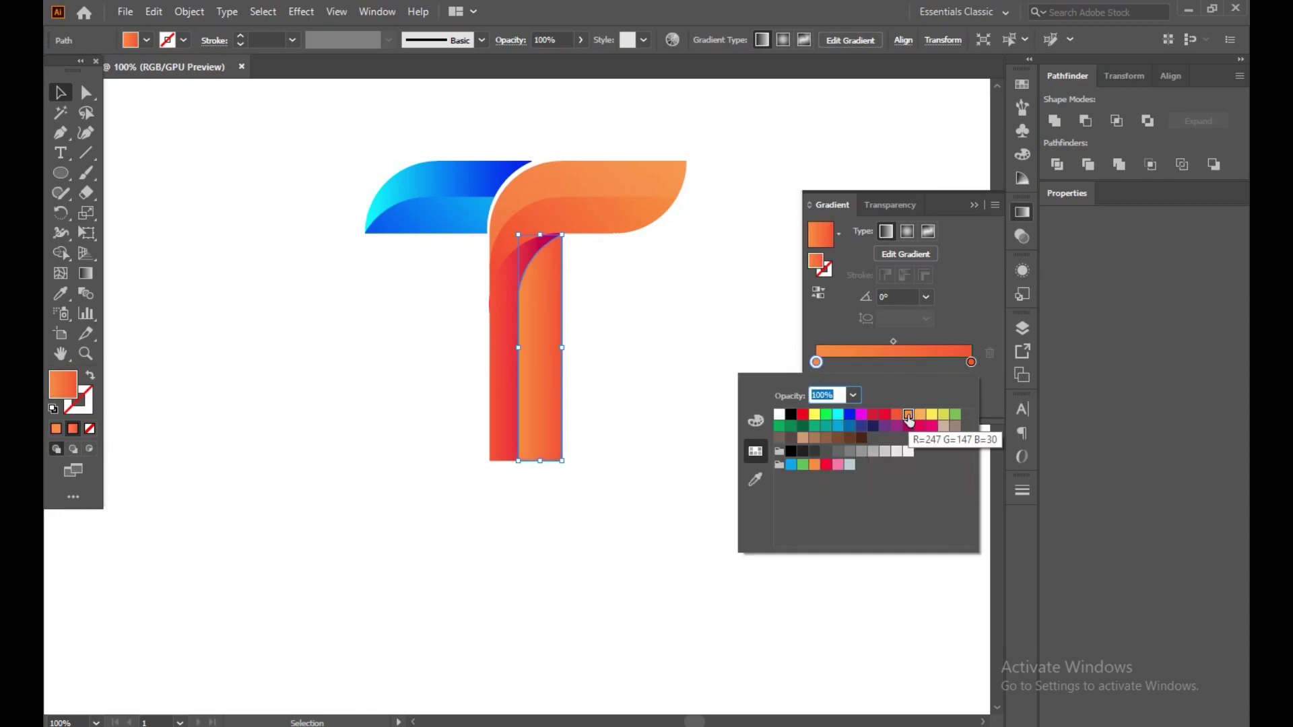
Step: Redraw the gradient of the stem's right piece diagonally up to the right, at about 48°
click(85, 273)
drag(688, 257, 563, 341)
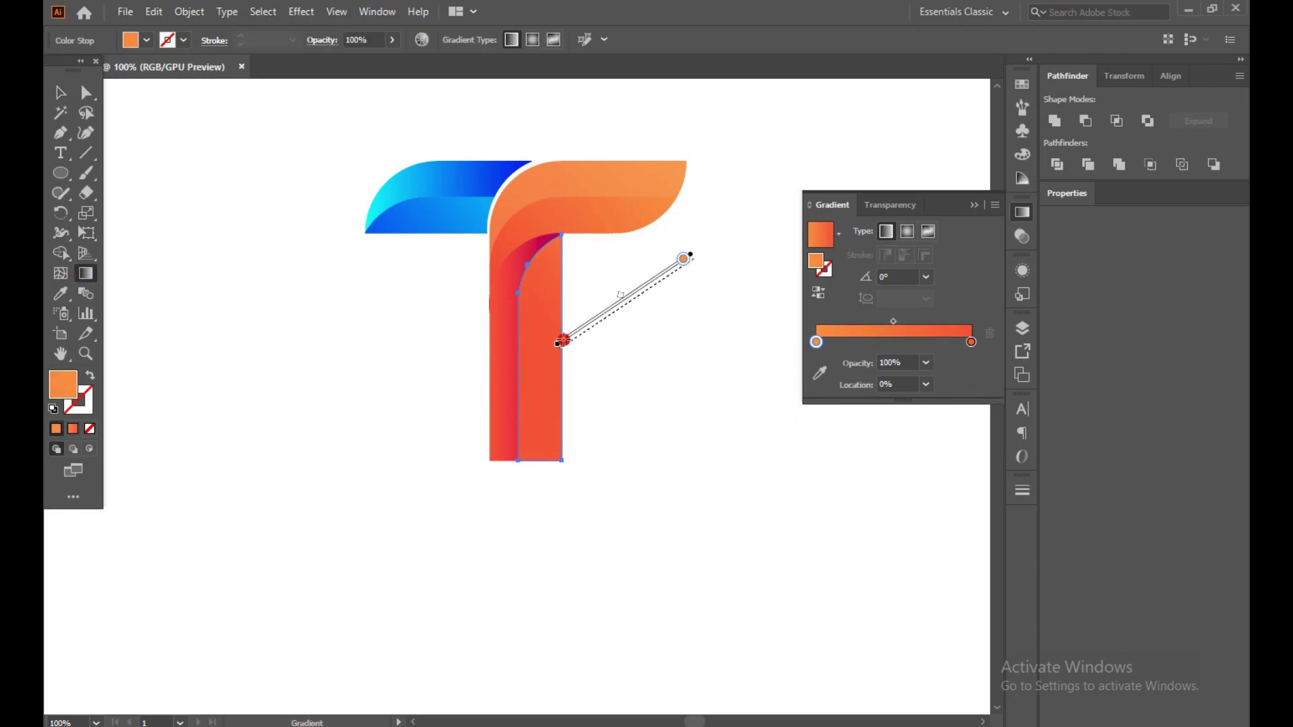
drag(317, 592, 578, 384)
drag(317, 499, 542, 277)
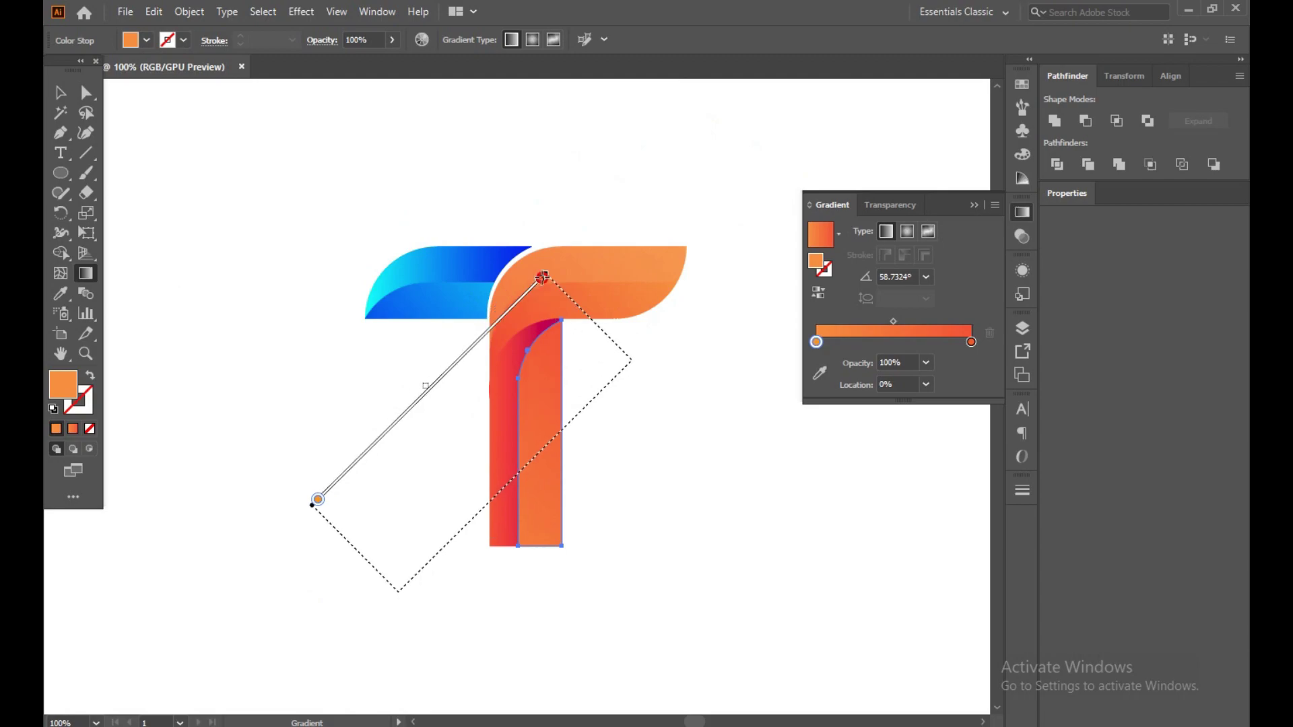
drag(395, 589, 638, 355)
mouse_move(534, 656)
mouse_down()
mouse_move(730, 311)
mouse_move(716, 404)
mouse_move(788, 395)
mouse_move(909, 341)
mouse_move(751, 412)
mouse_move(745, 322)
mouse_move(666, 430)
mouse_up()
drag(448, 607, 586, 375)
mouse_move(781, 217)
mouse_down()
mouse_move(449, 520)
mouse_move(352, 585)
mouse_move(623, 319)
mouse_up()
mouse_move(349, 645)
mouse_down()
mouse_move(431, 586)
mouse_move(677, 251)
mouse_move(727, 241)
mouse_up()
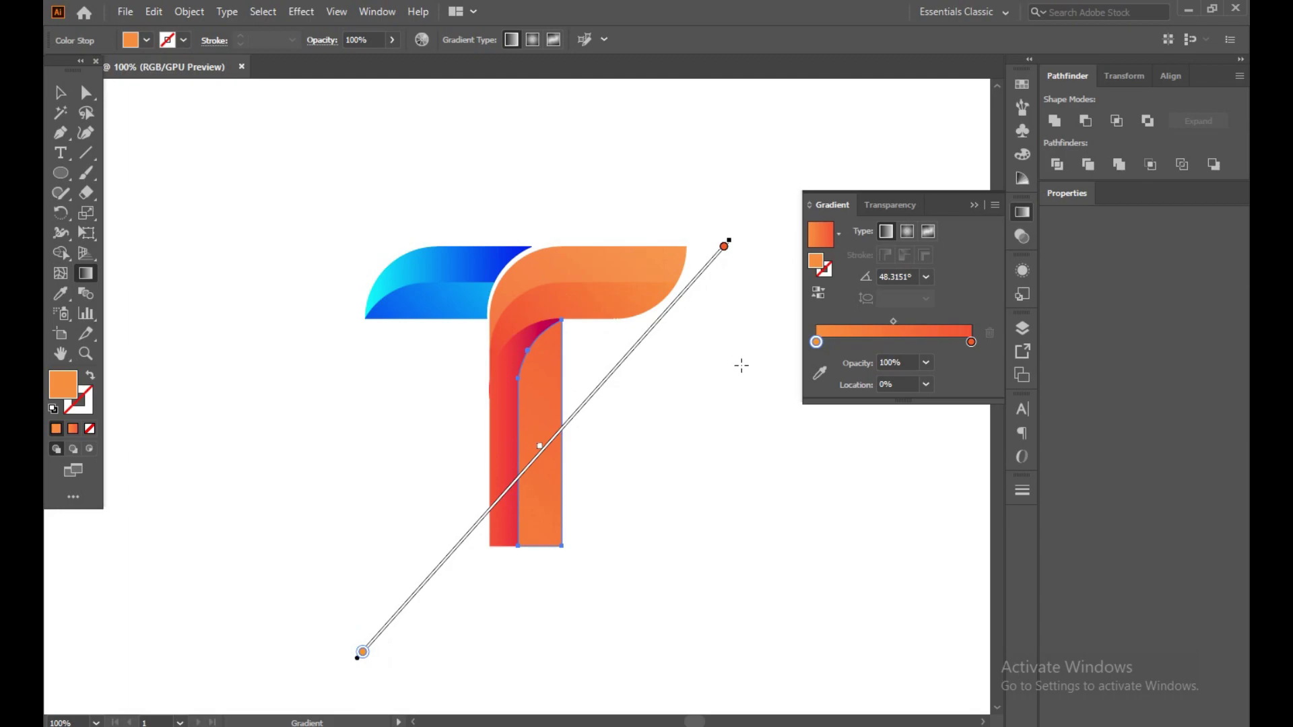
click(821, 376)
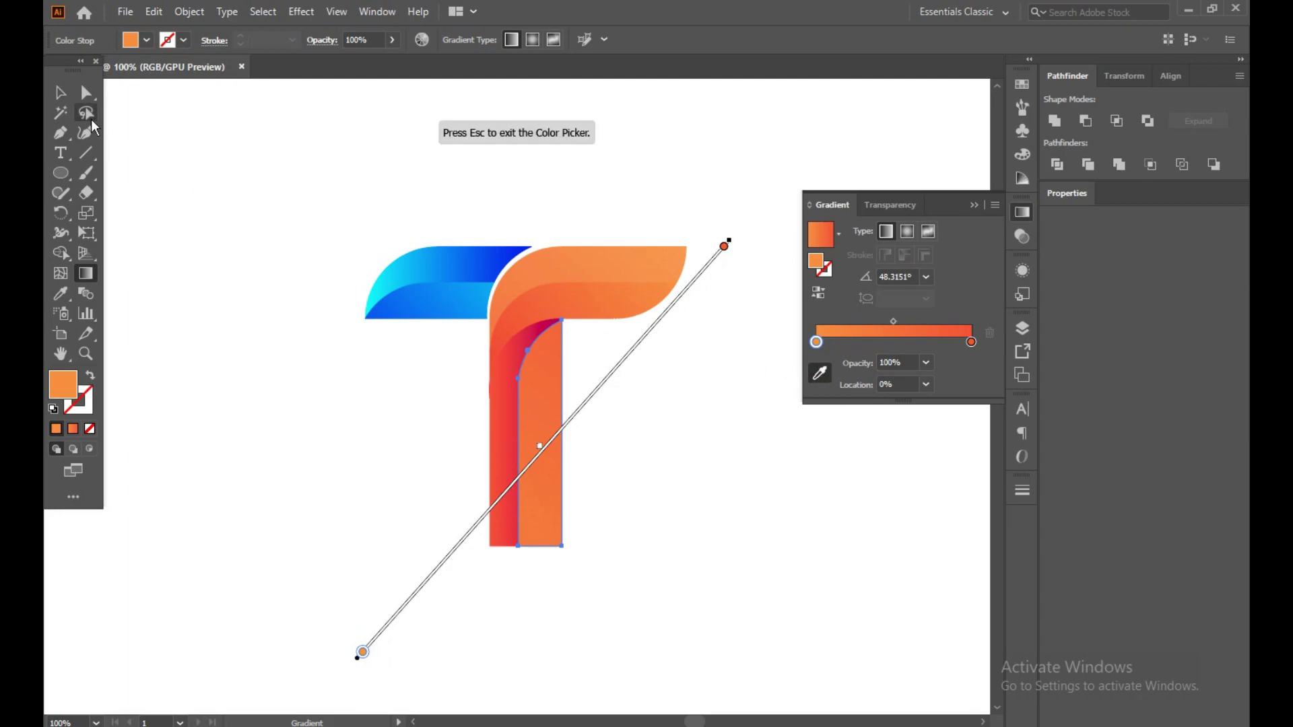
key(v)
Step: Recolour the gradient of the stem's left piece from orange to orange-red, in place of the magenta tones
double_click(499, 431)
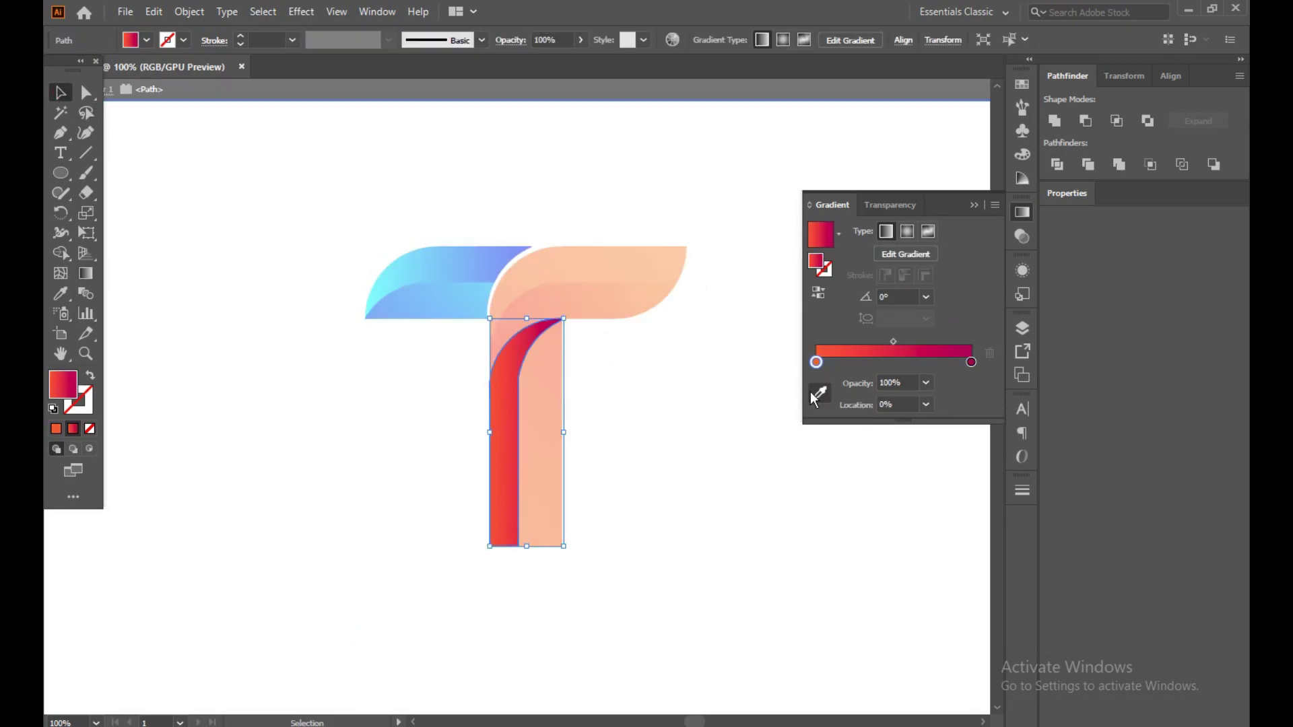
click(971, 363)
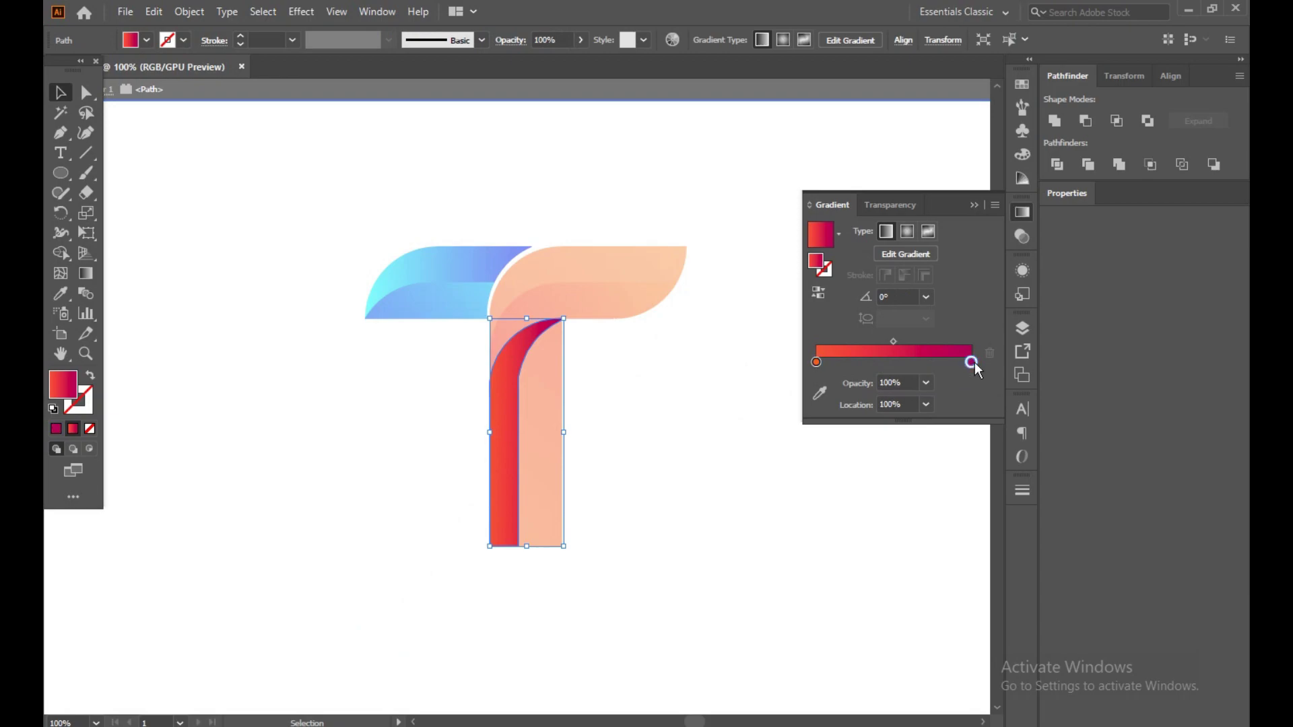
double_click(971, 363)
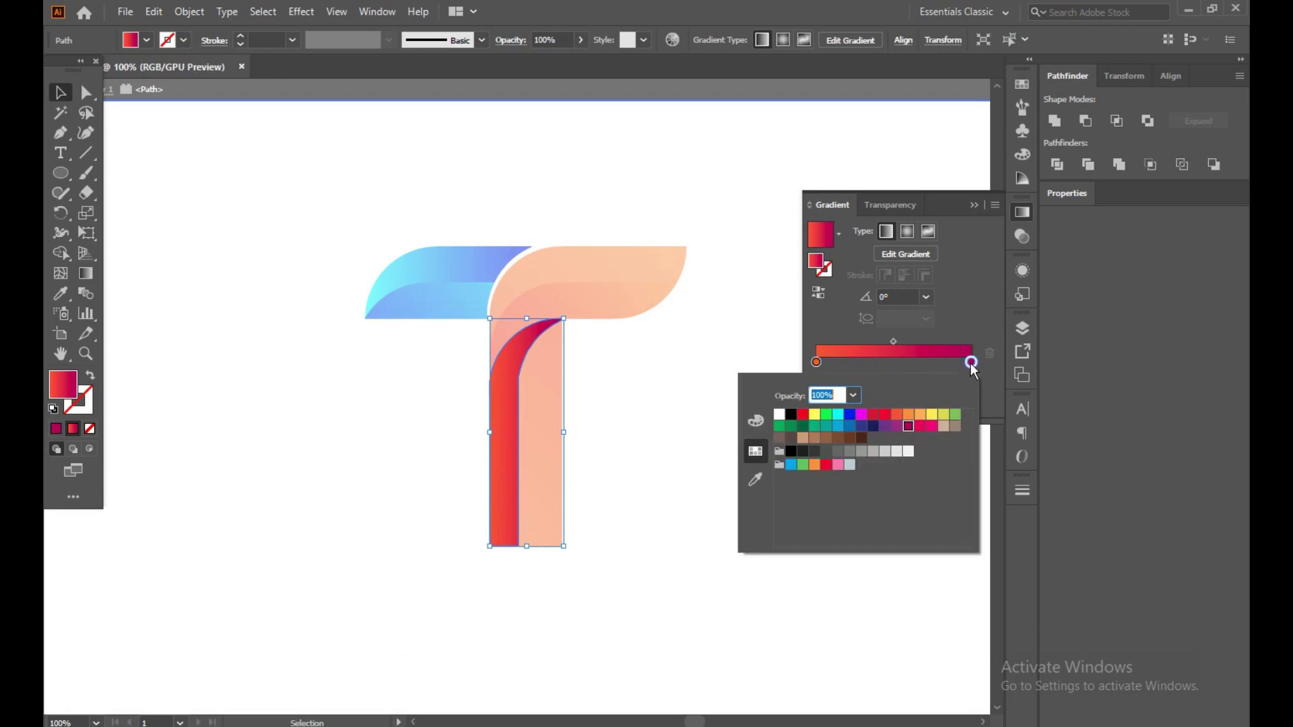
click(895, 415)
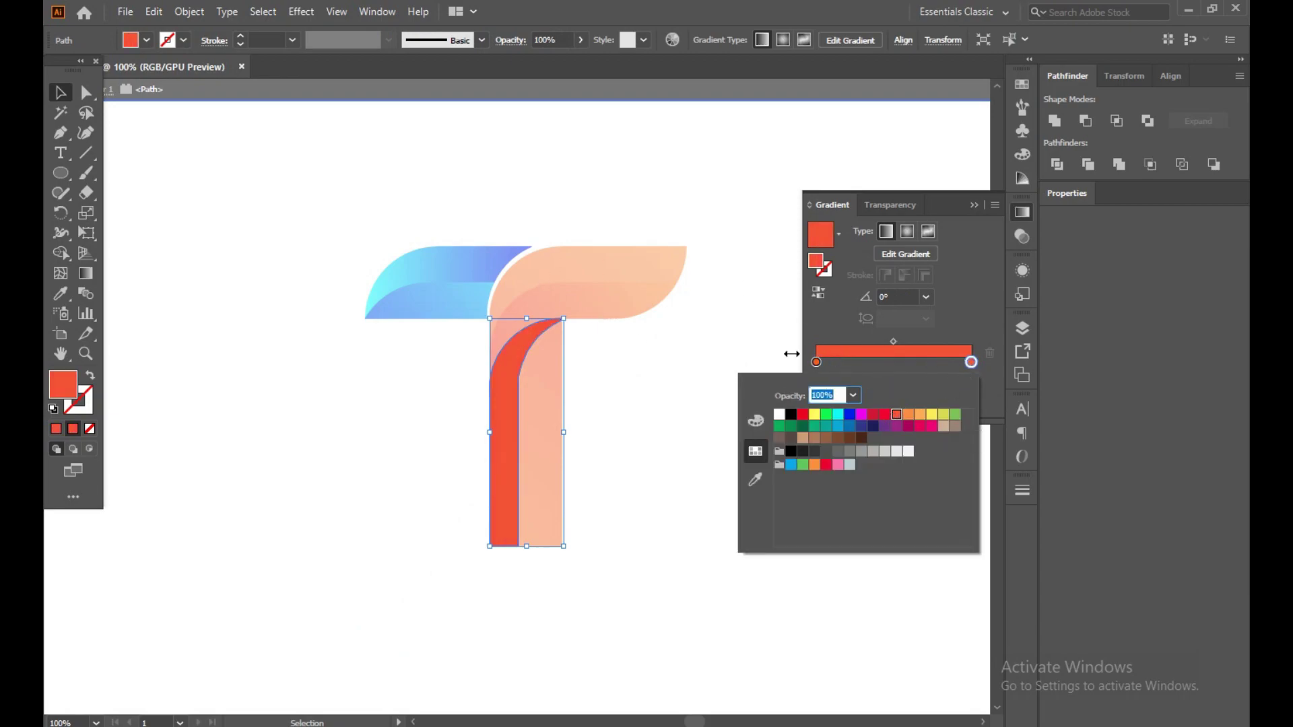
click(817, 363)
double_click(817, 363)
click(908, 415)
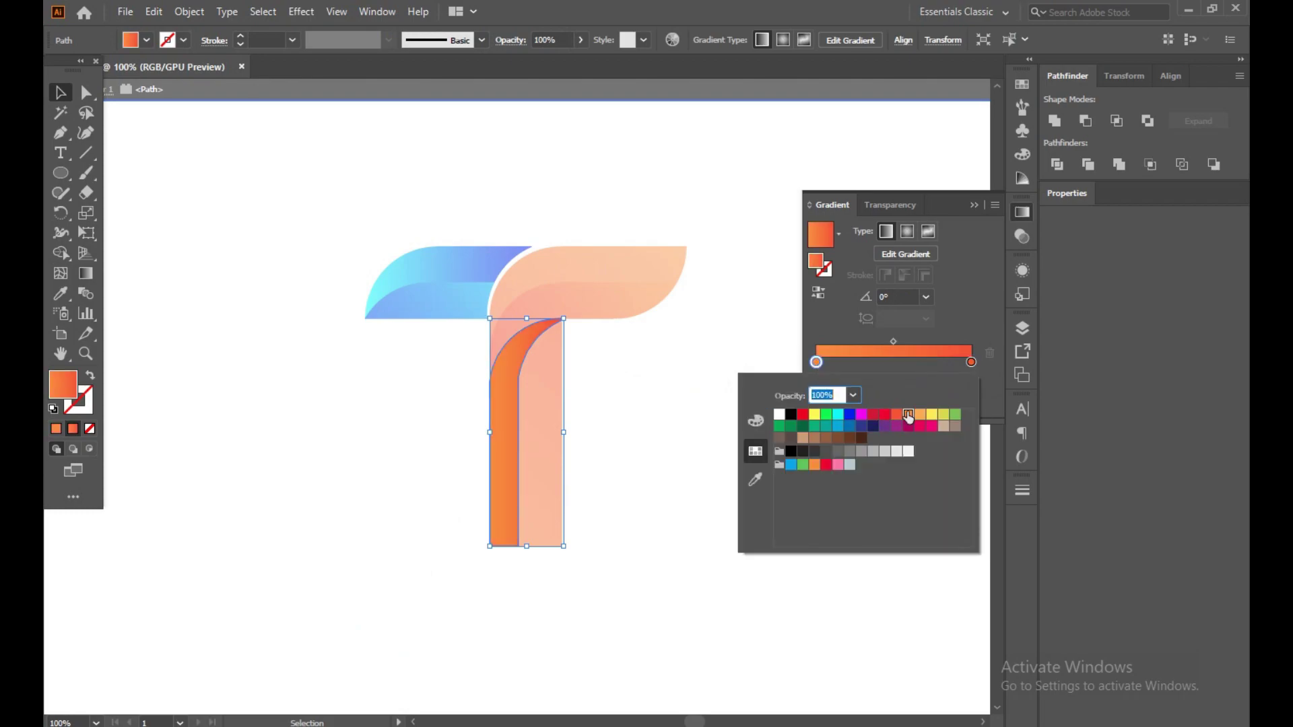
double_click(323, 191)
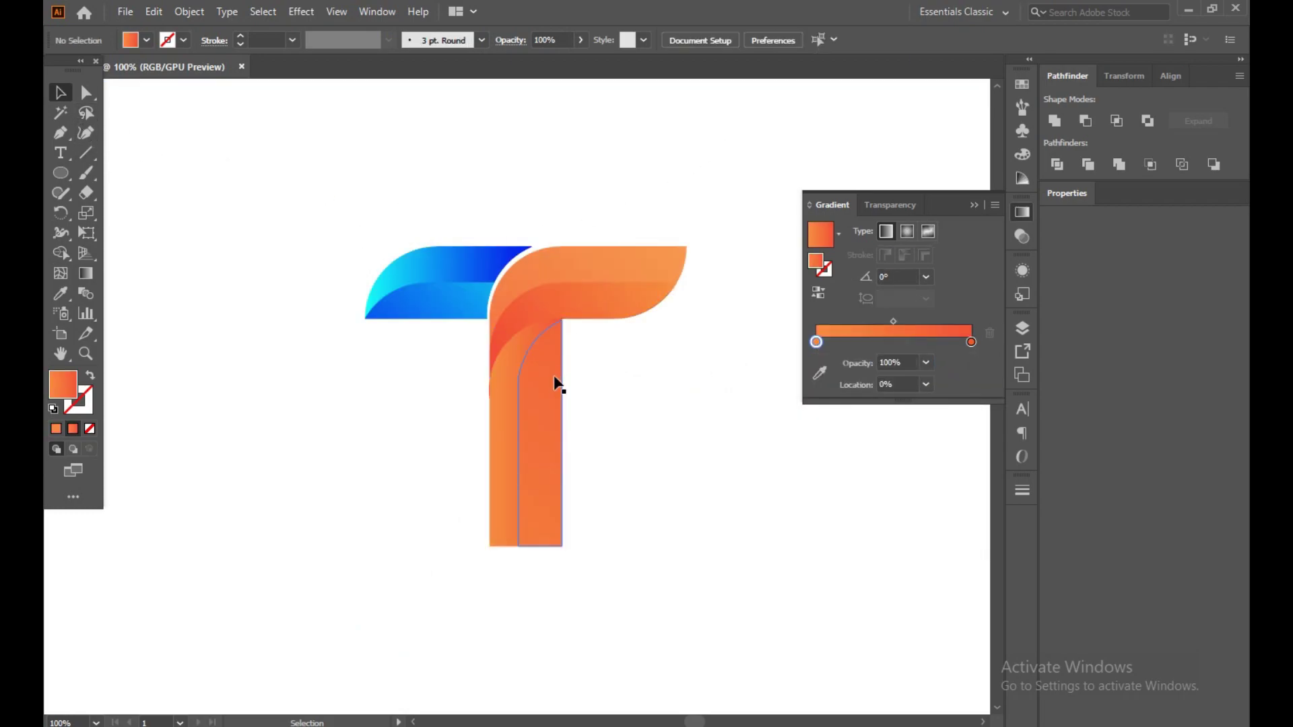
Step: Select all the artwork and remove the stray dark sliver at the stem's left edge with the Shape Builder tool
scroll(427, 374, up, 3)
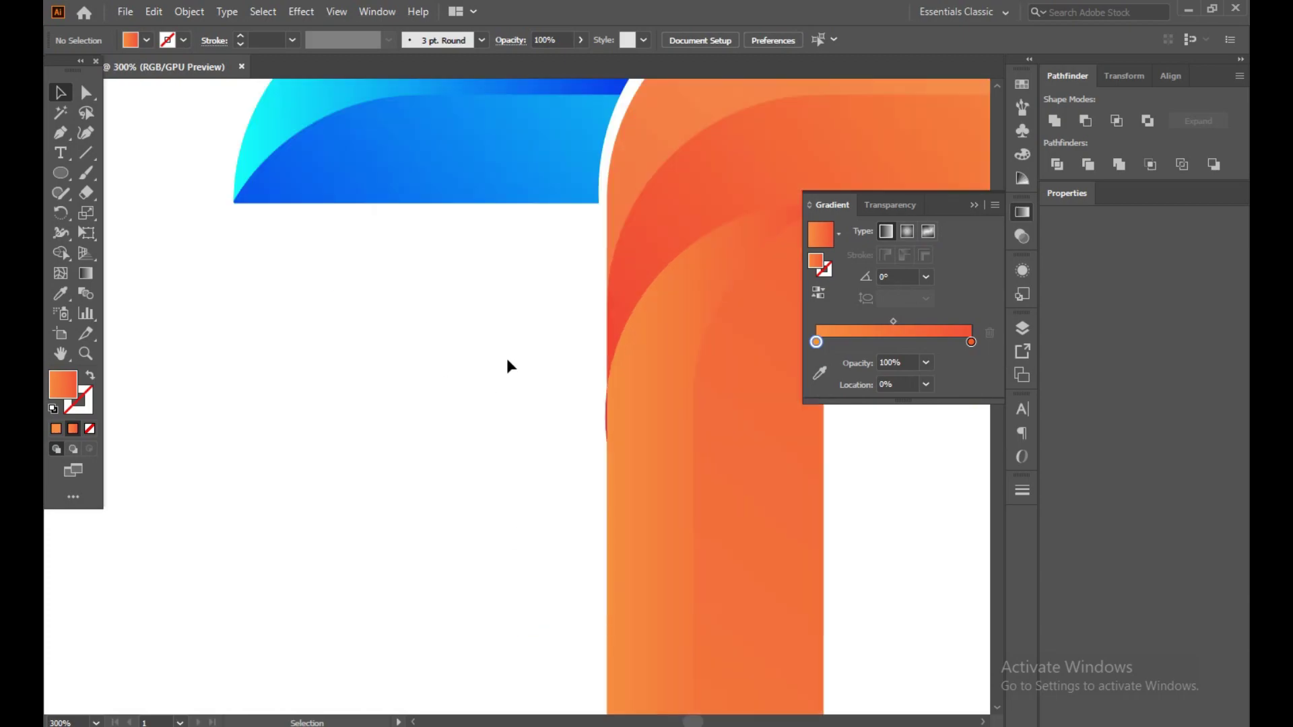
click(794, 513)
click(547, 403)
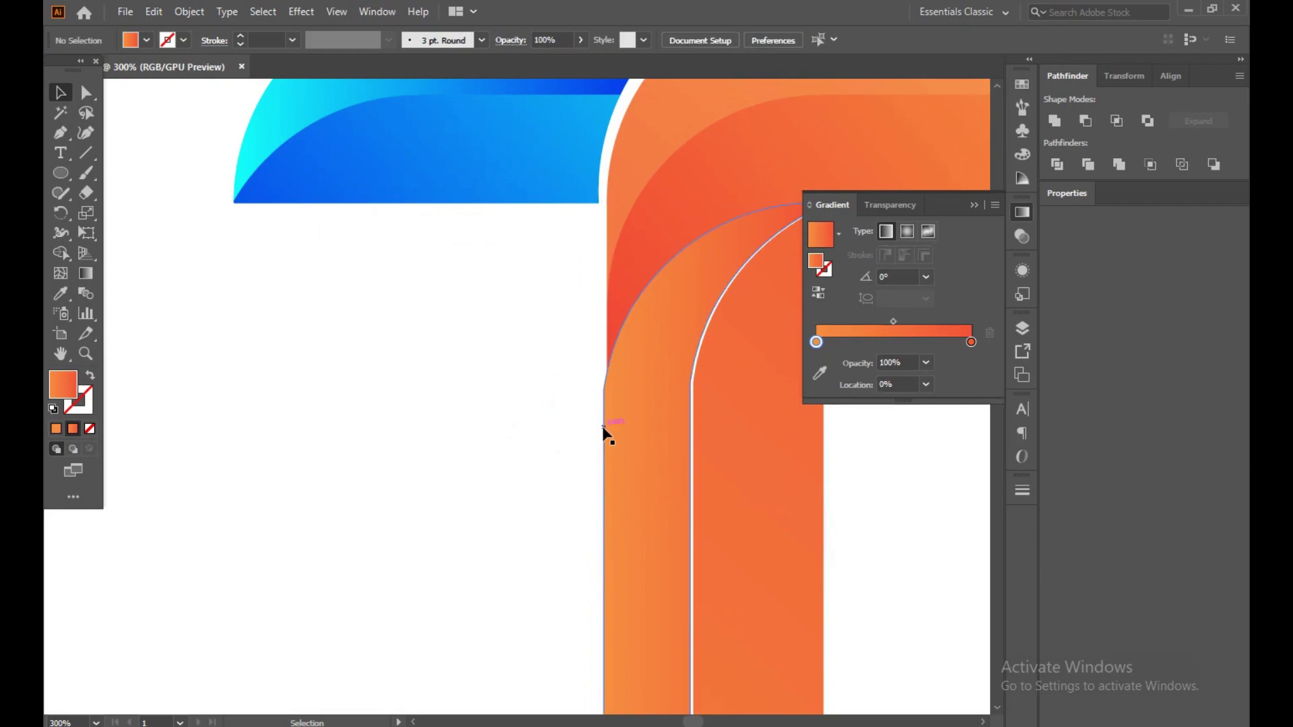
click(765, 447)
key(ctrl+shift+a)
key(ctrl+a)
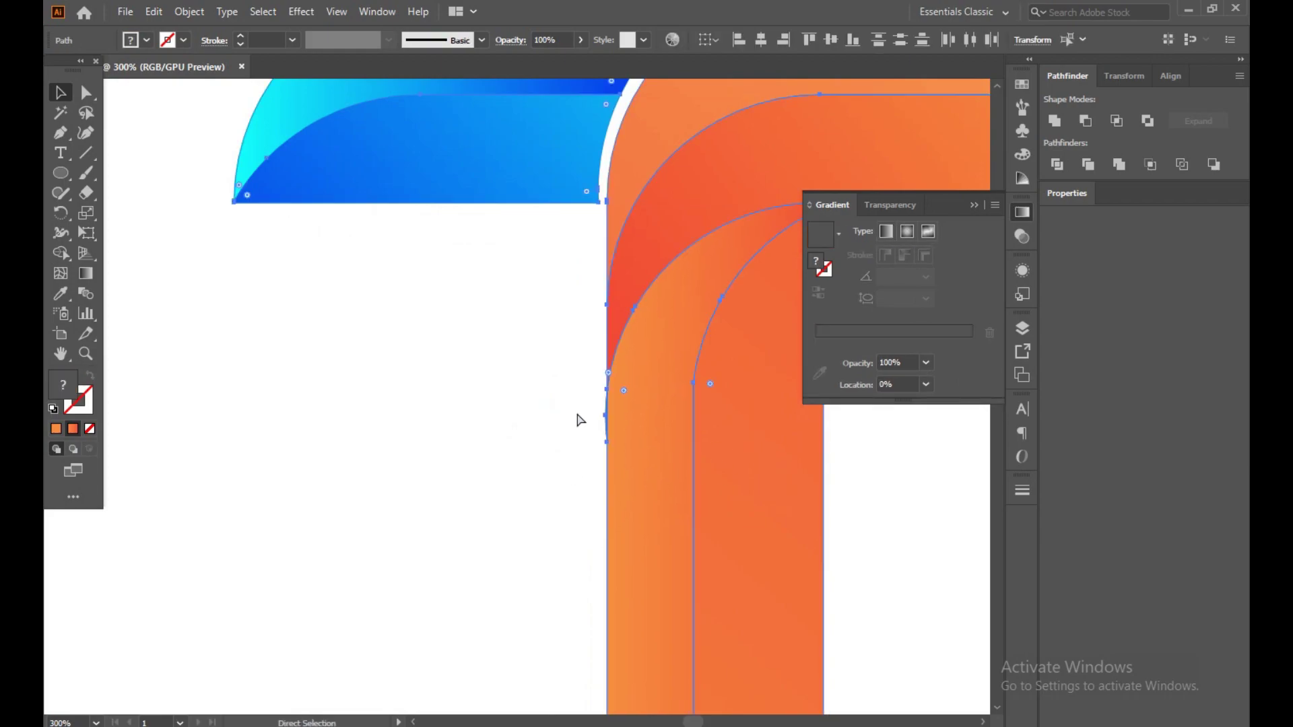
click(60, 254)
scroll(612, 458, up, 5)
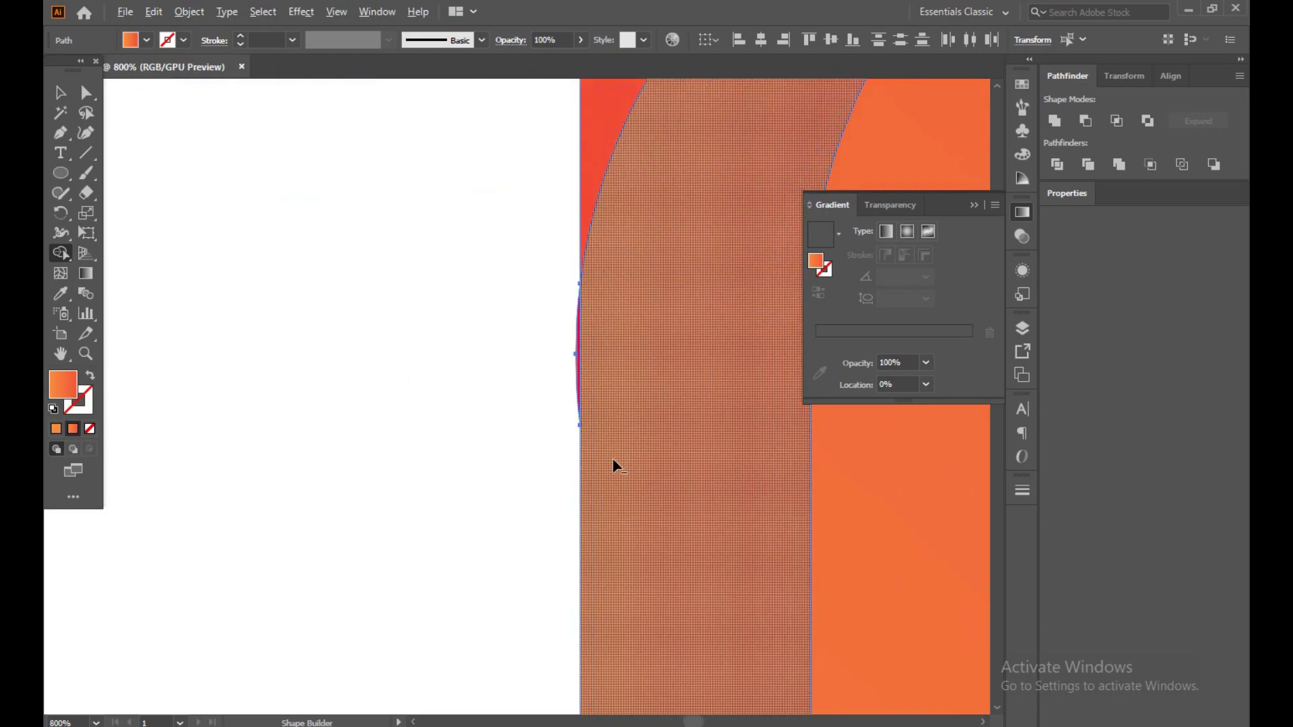
click(527, 296)
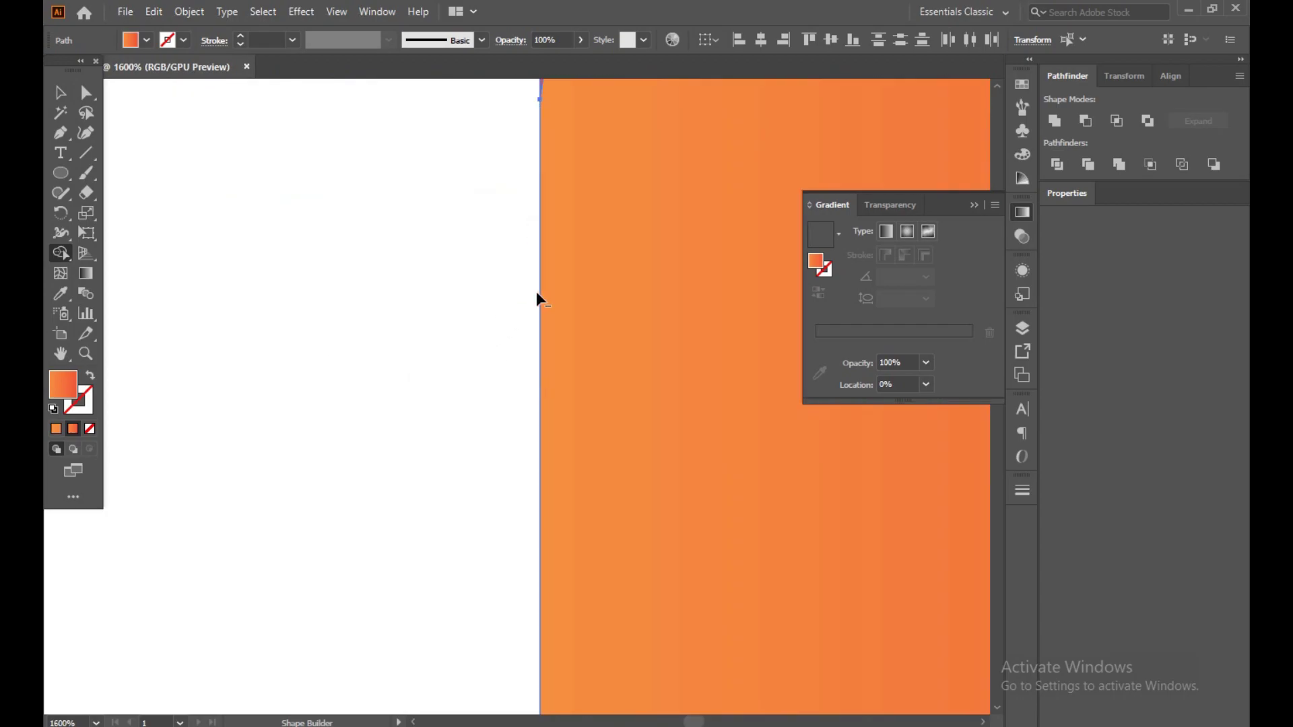
scroll(475, 353, down, 8)
key(v)
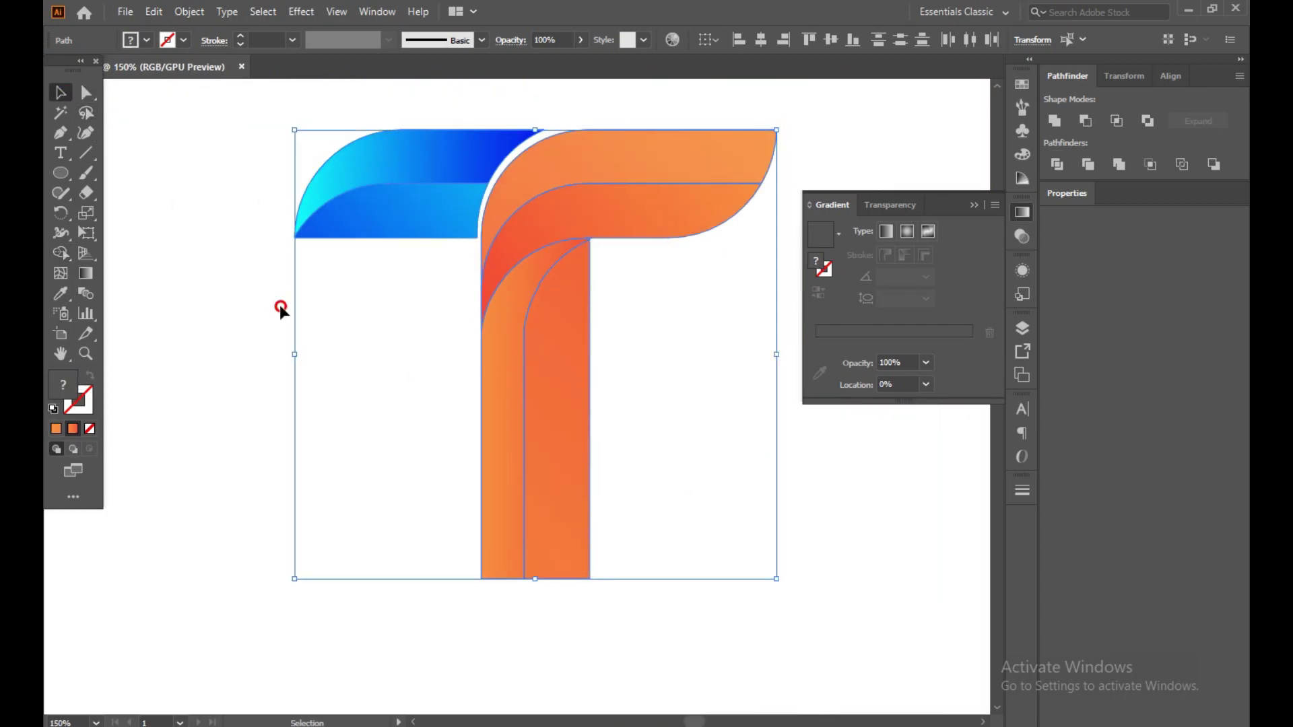
click(281, 308)
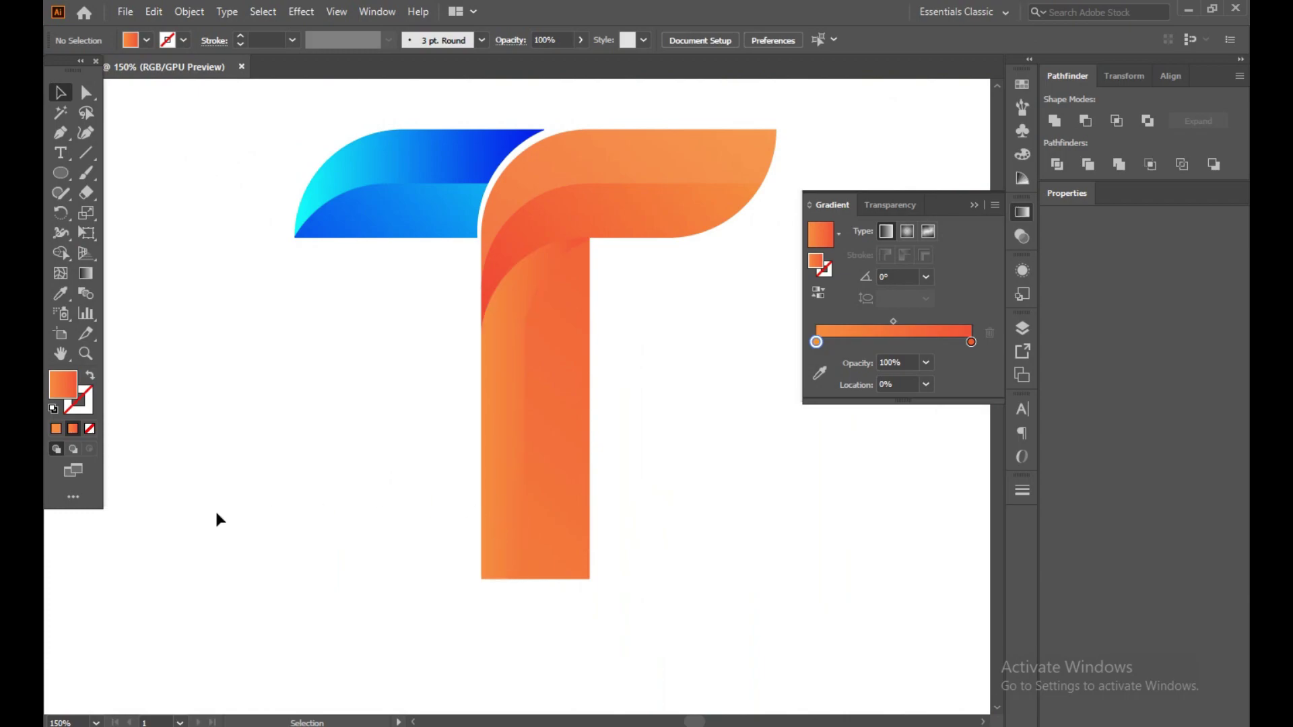
Step: Try diagonal gradient directions of about 59° and 43° up to the right on the stem's left piece
click(511, 442)
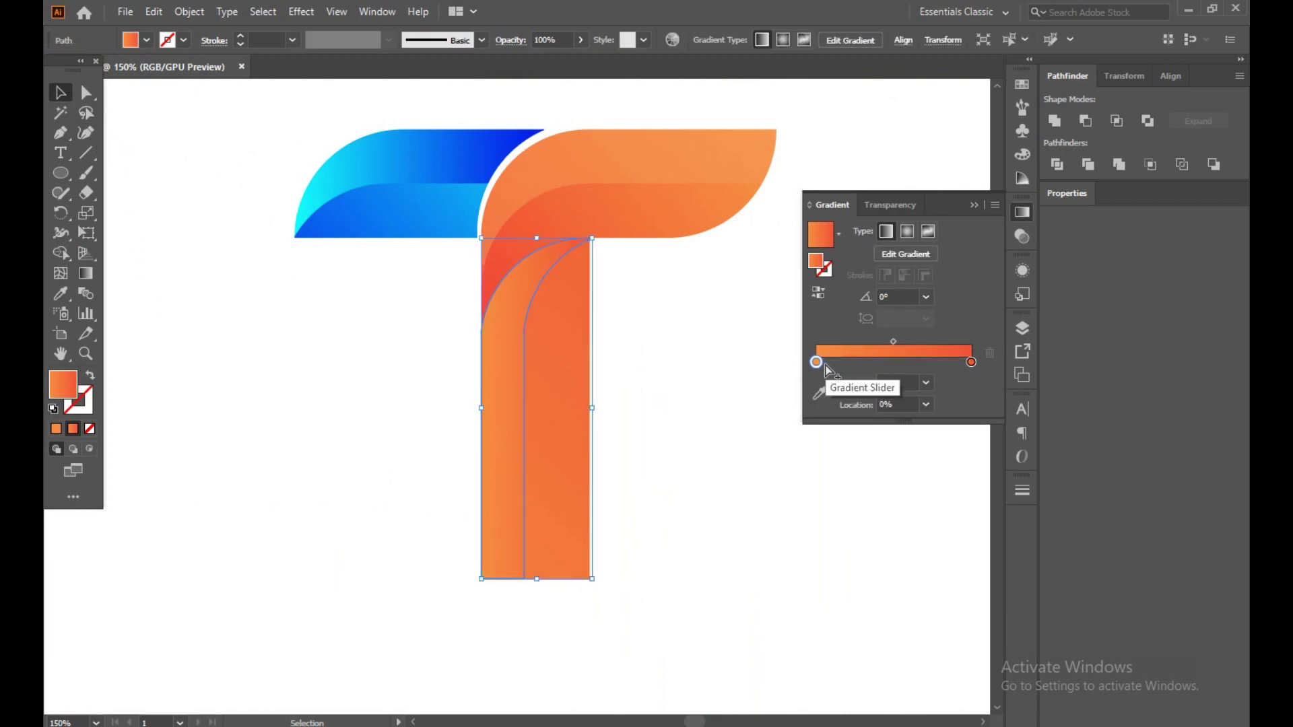
click(86, 273)
drag(384, 598, 613, 265)
click(59, 92)
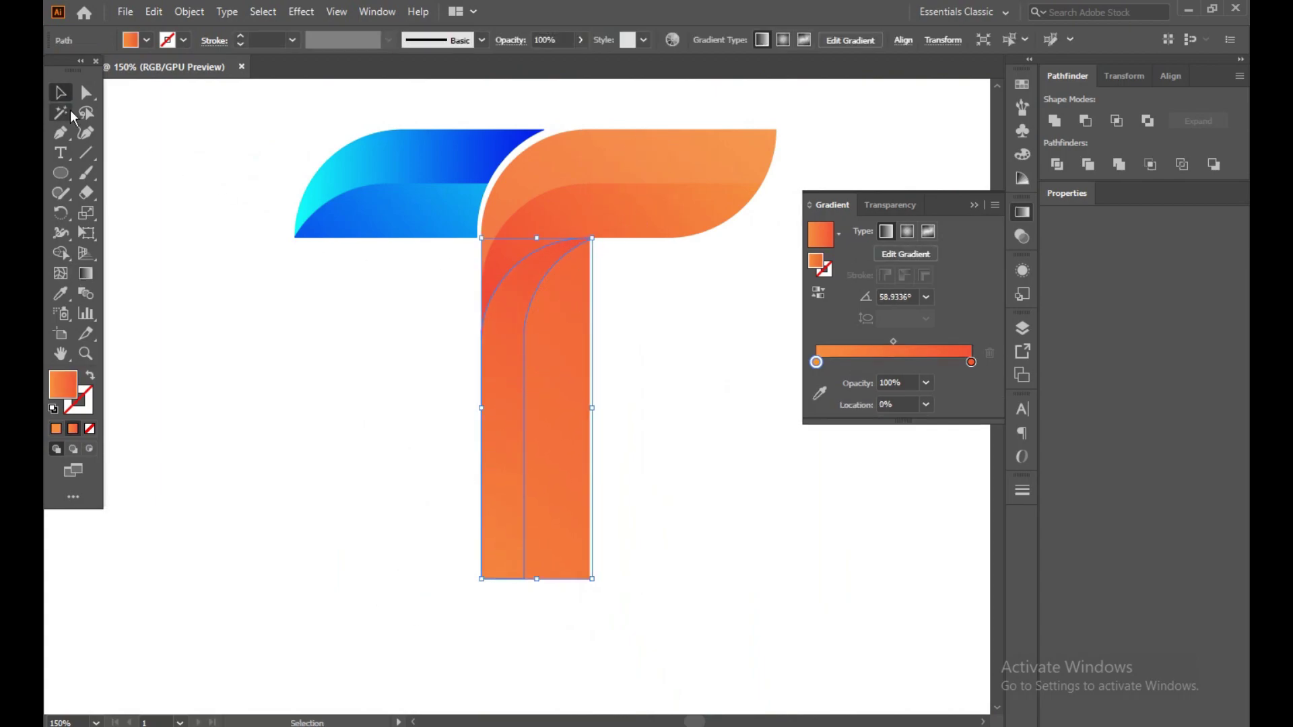
key(ctrl+shift+a)
click(502, 485)
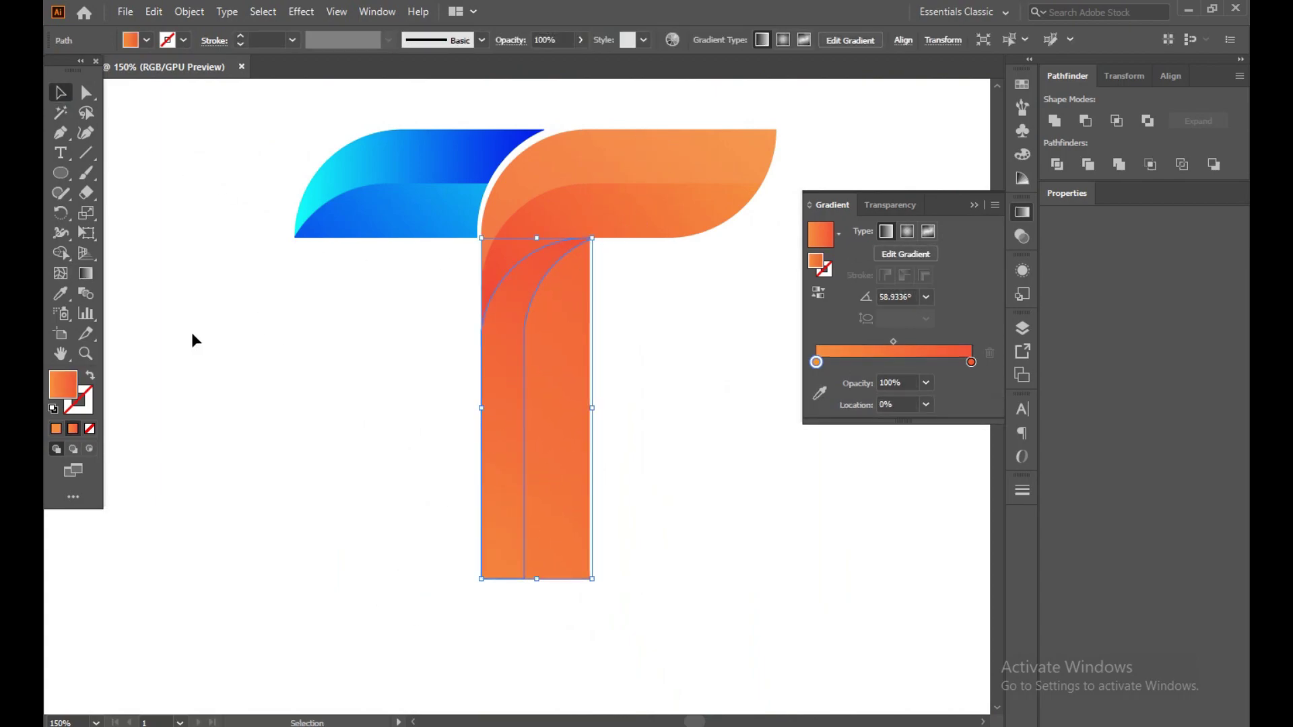
click(85, 273)
drag(280, 645, 681, 273)
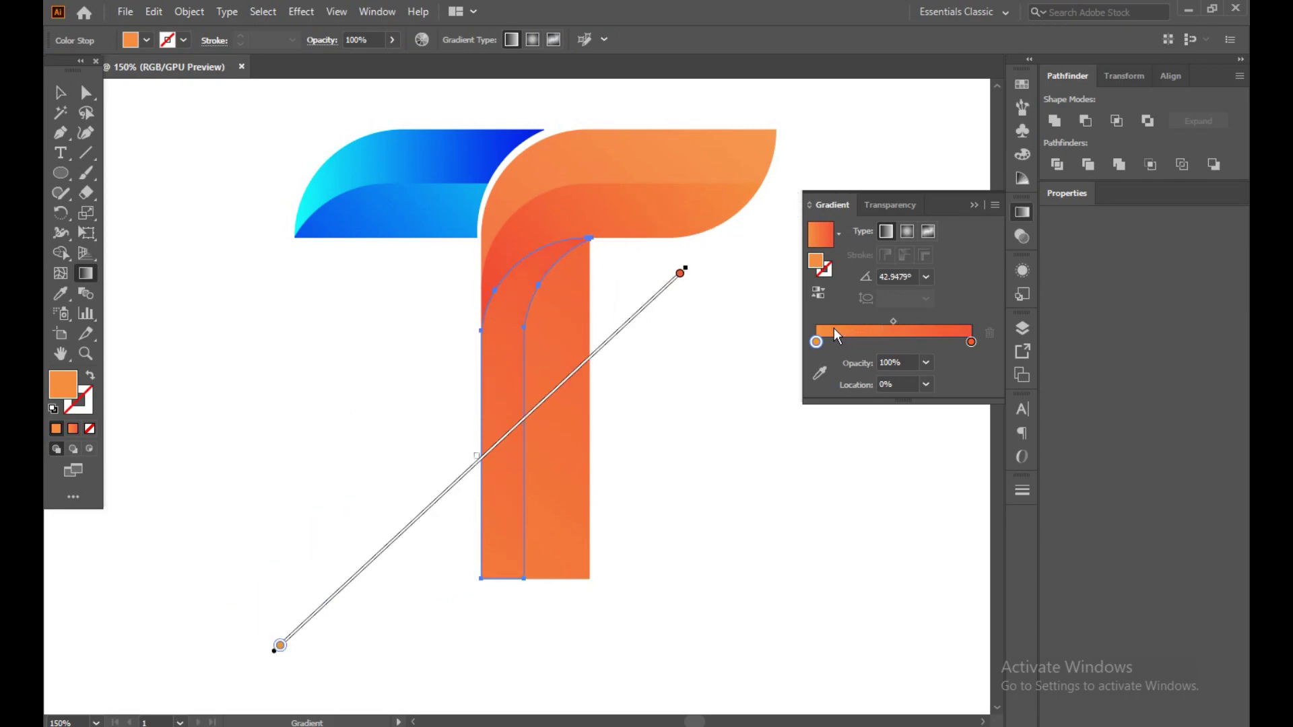
Step: Try light orange and yellow as the start colour of the gradient on the stem's left piece
double_click(816, 342)
click(920, 394)
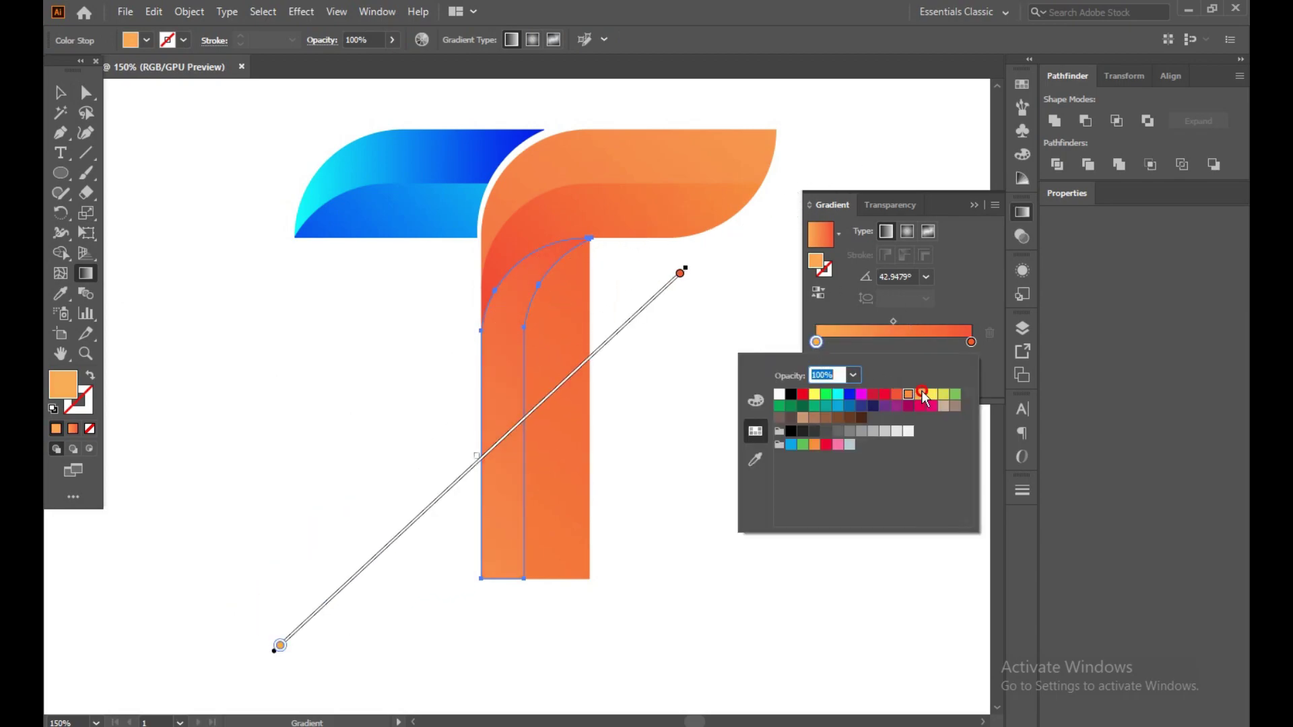
click(930, 395)
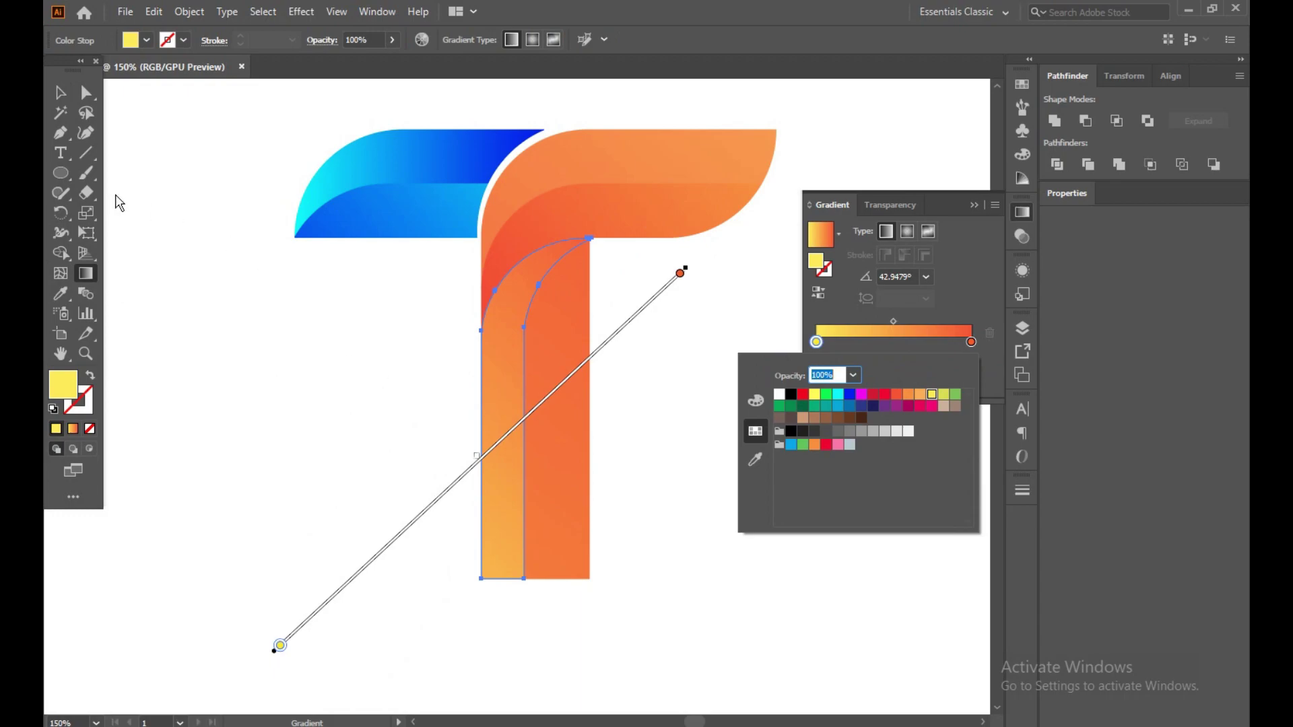
Step: Set the gradient of the stem's left piece to run from light orange to red (R=237 G=28 B=36)
double_click(970, 342)
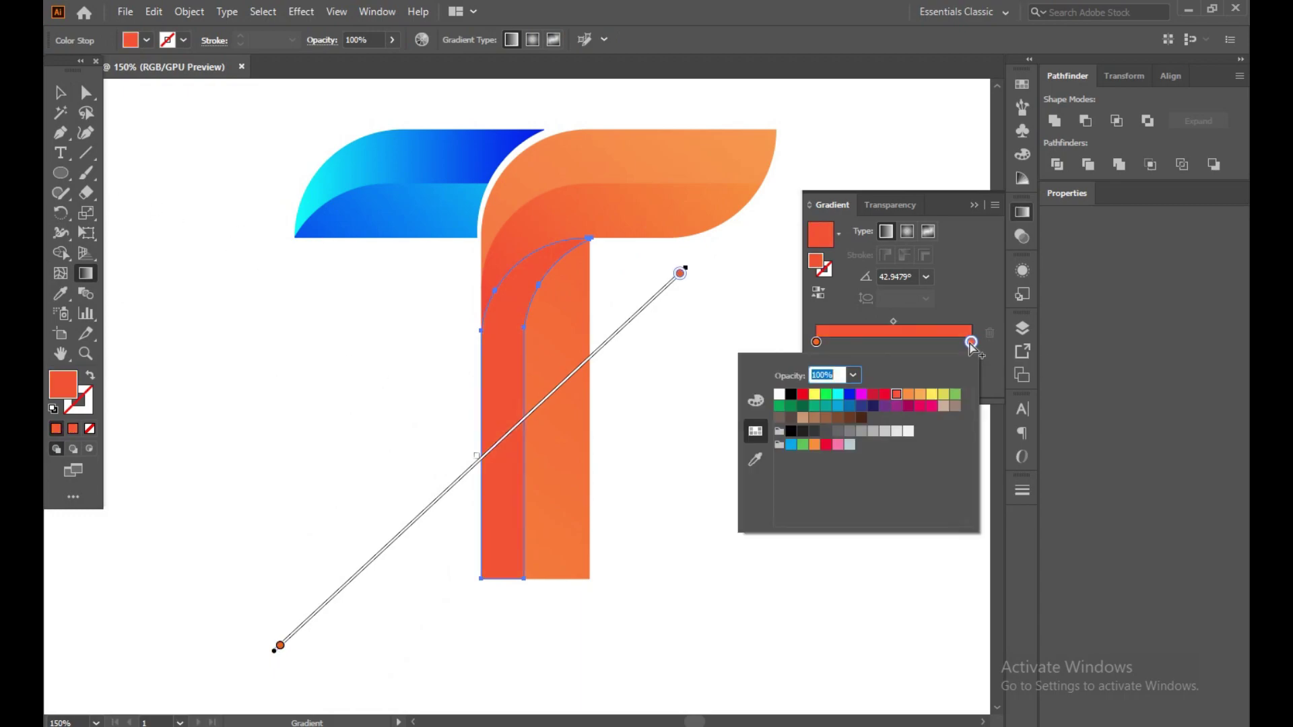
click(885, 394)
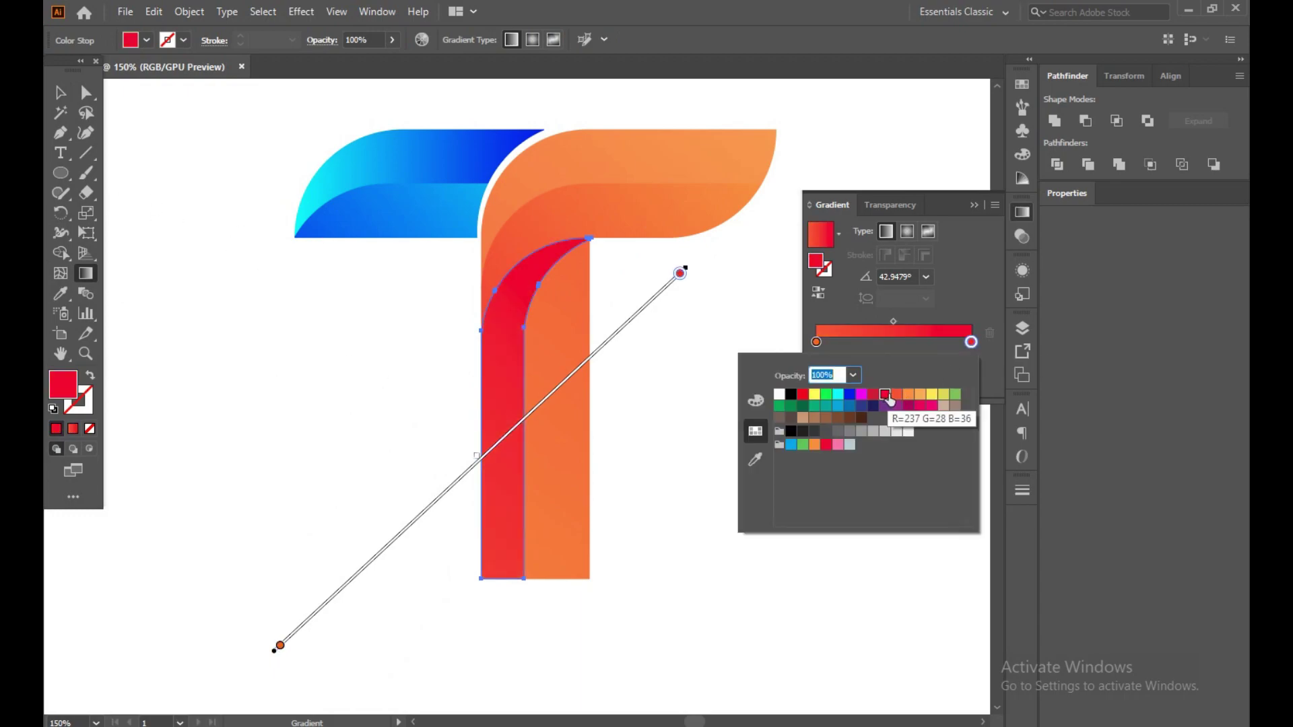
click(816, 342)
double_click(817, 342)
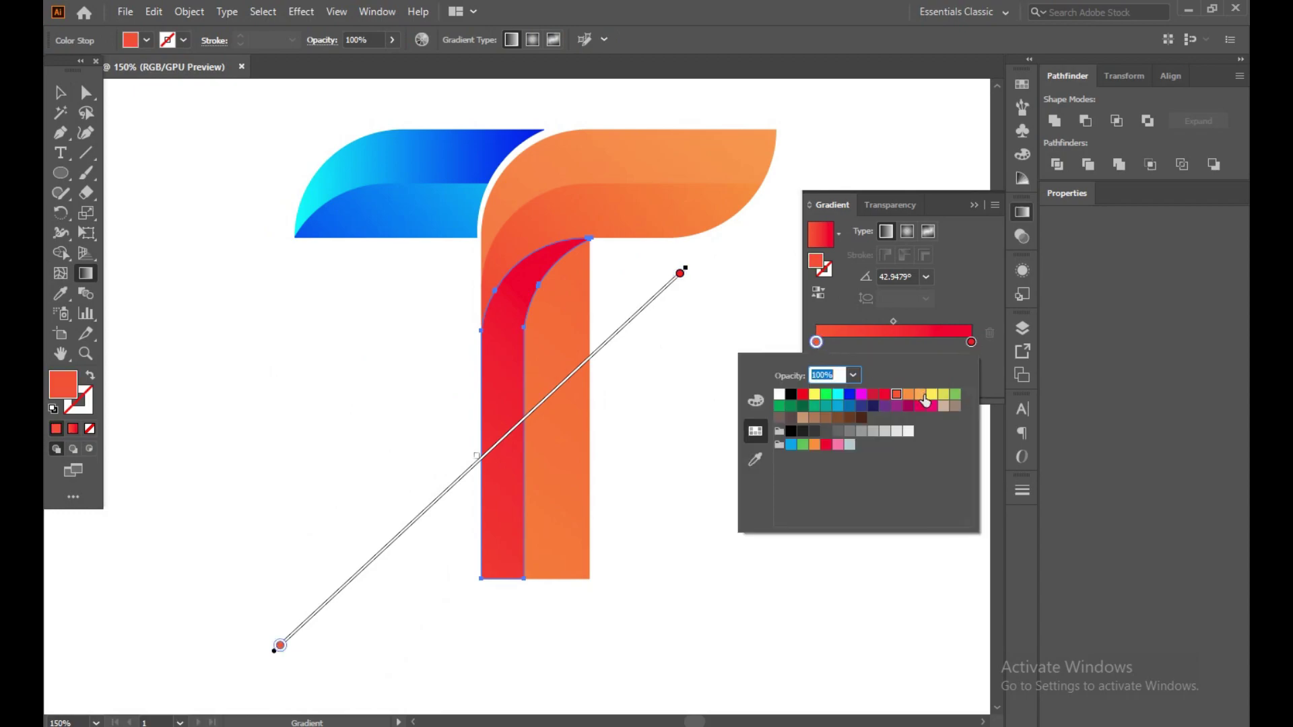
click(920, 395)
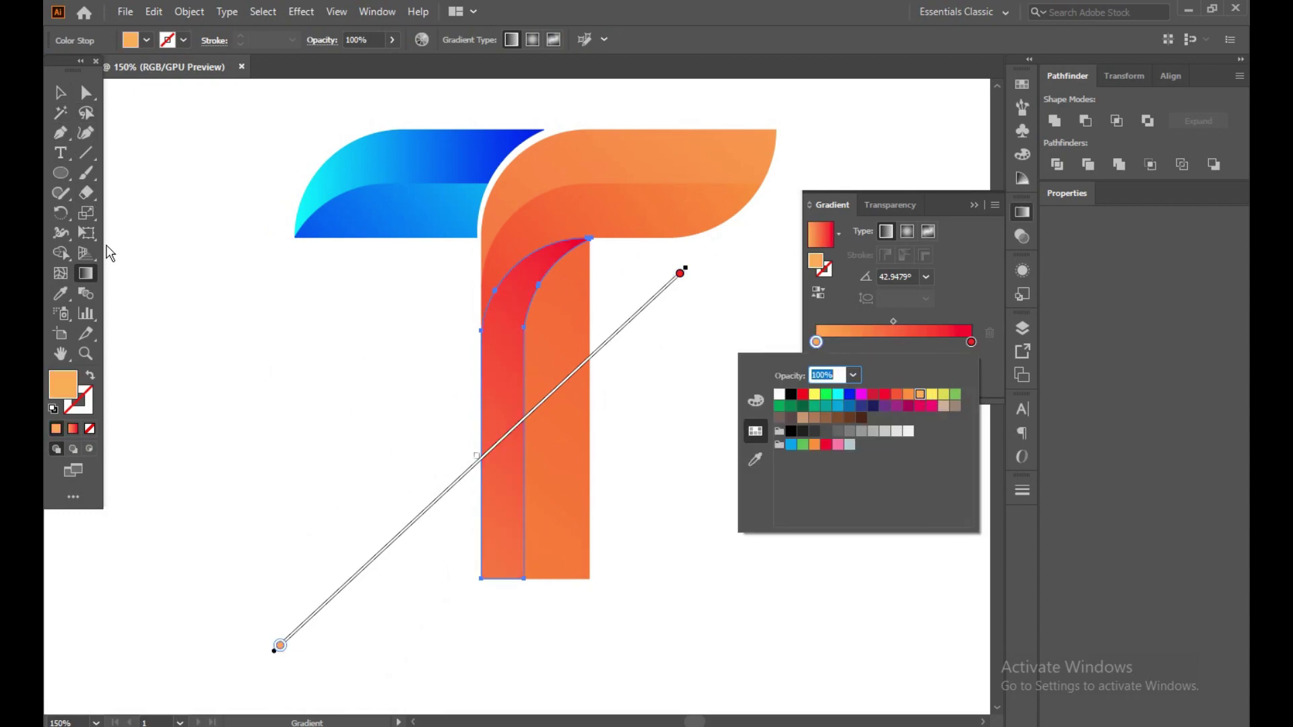
Step: Redraw the light orange to red gradient of the stem's left piece diagonally up to the right, at about 53°
drag(295, 529, 394, 421)
scroll(626, 107, up, 5)
key(ctrl+minus)
key(ctrl+minus)
drag(300, 673, 522, 371)
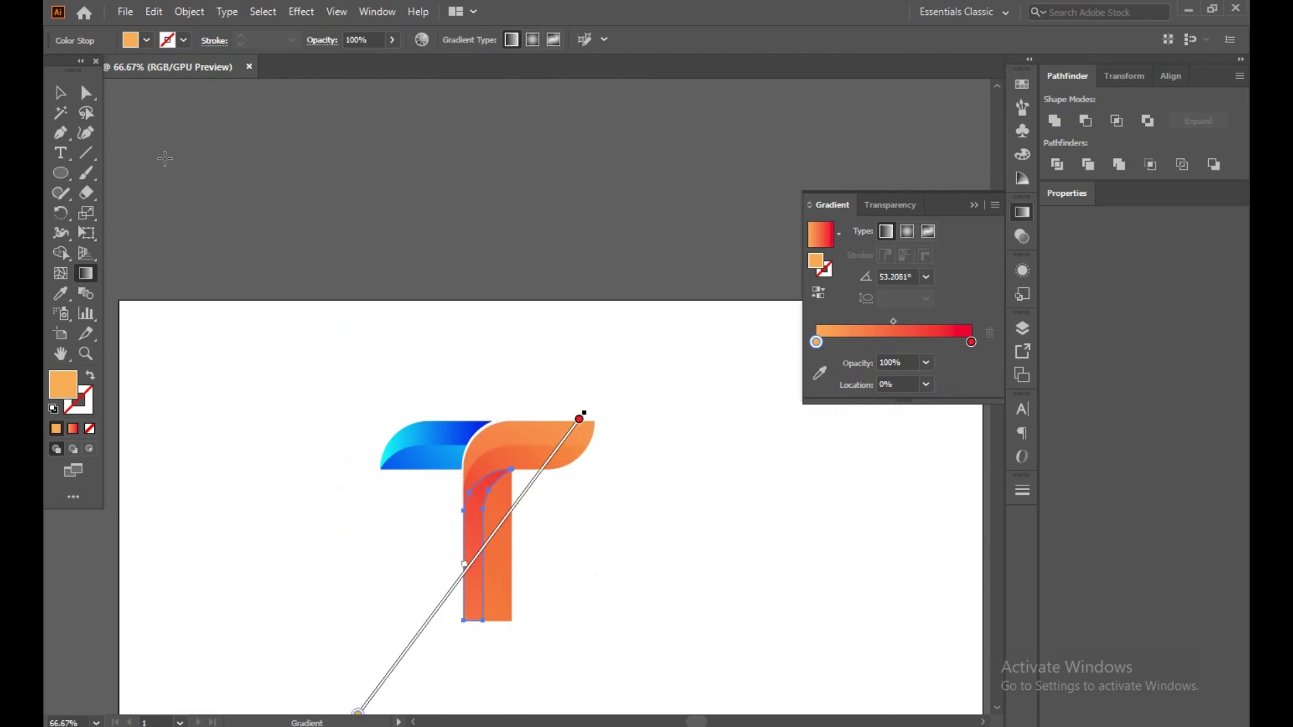
click(59, 93)
click(590, 576)
Step: Replace the orange start colour of the gradient on the stem's right piece with red sampled from the stem's left piece
click(507, 571)
scroll(601, 523, down, 5)
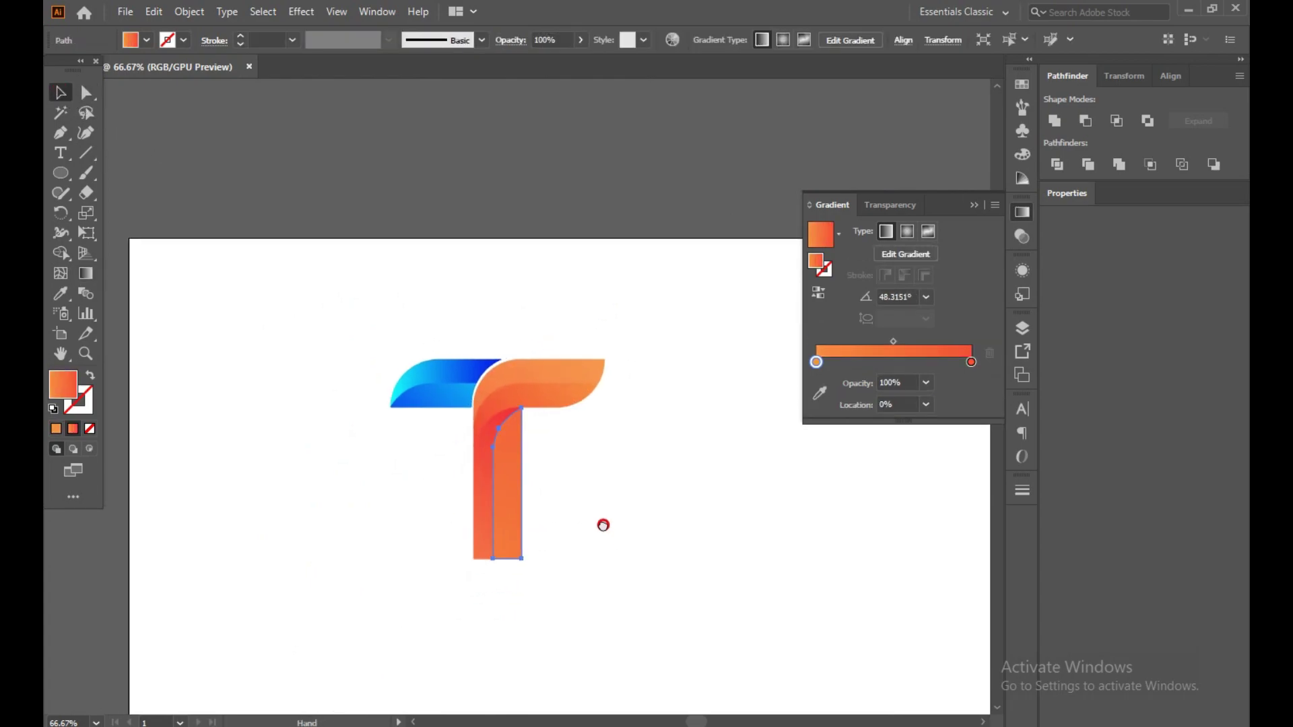
click(820, 393)
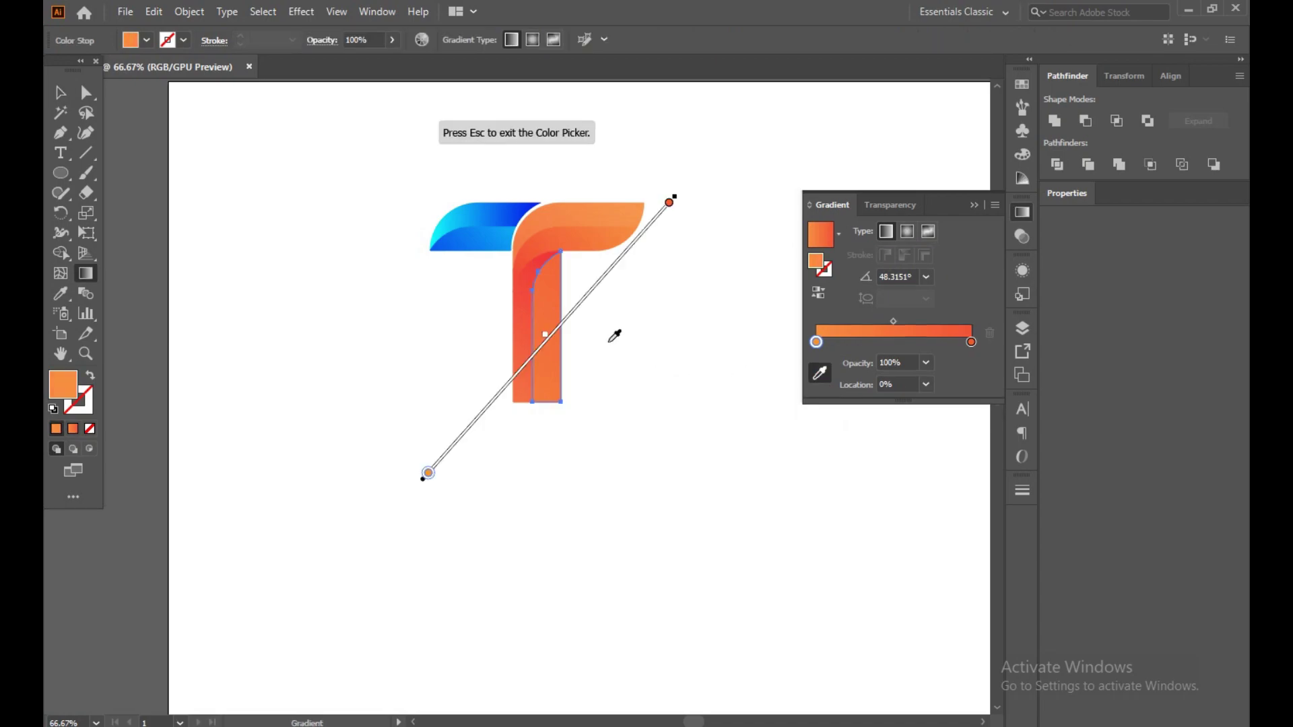
click(528, 293)
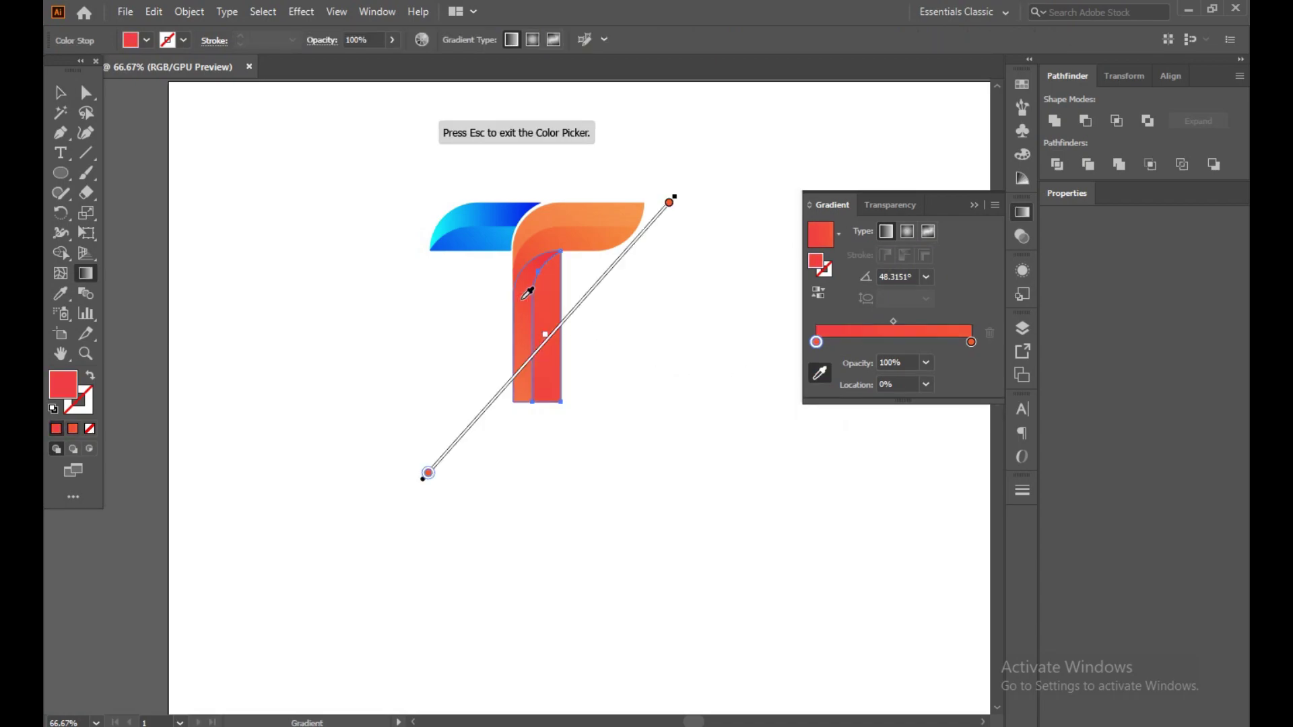
Step: Try a resampled red start colour on the stem's right piece, with its gradient redrawn diagonally down to the right at about -44°
click(323, 212)
click(529, 277)
key(v)
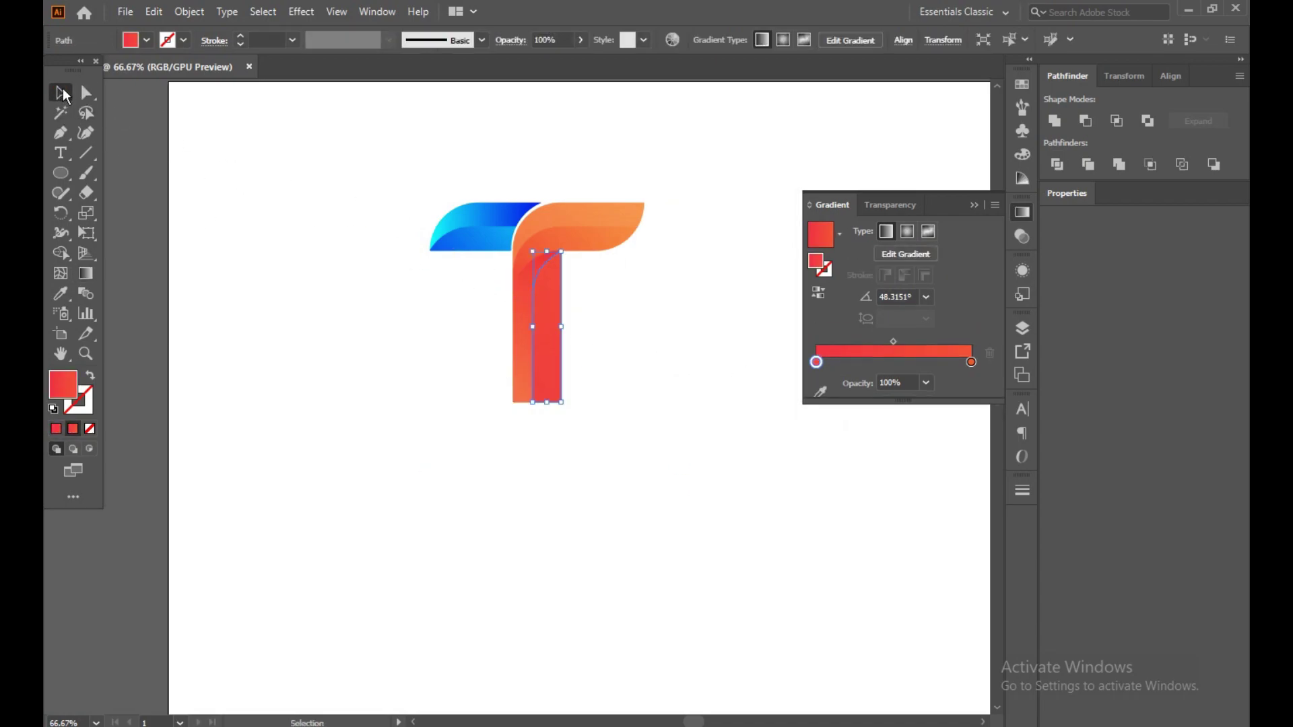
key(g)
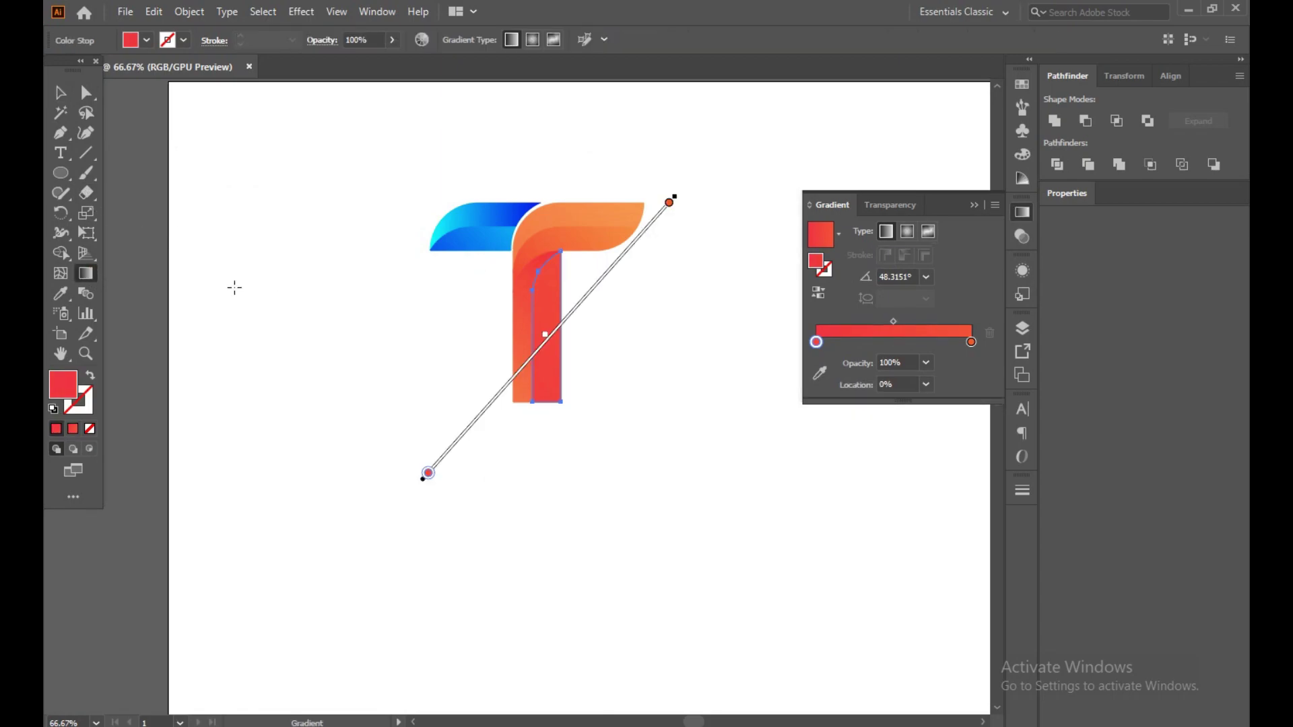
drag(658, 441, 424, 199)
drag(739, 563, 343, 98)
drag(370, 157, 658, 434)
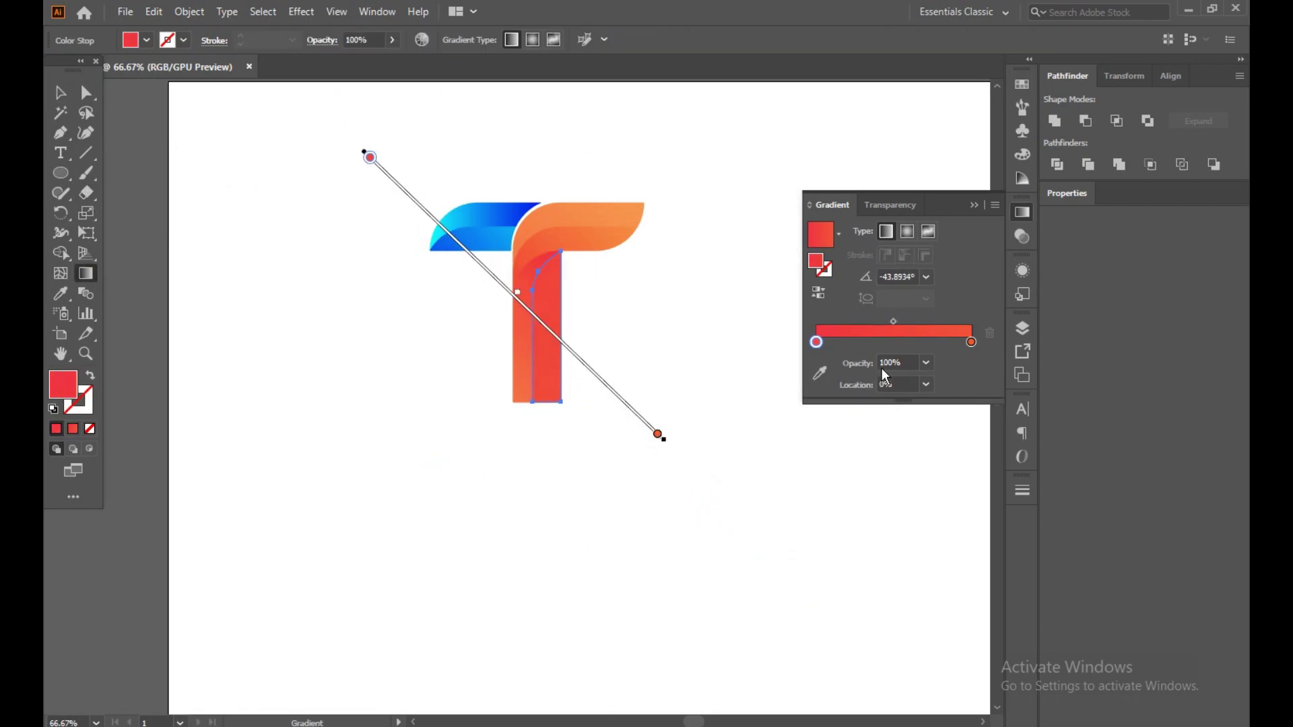
Step: Recolour the gradient on the stem's right piece to run from orange-red to light orange
double_click(971, 342)
click(537, 334)
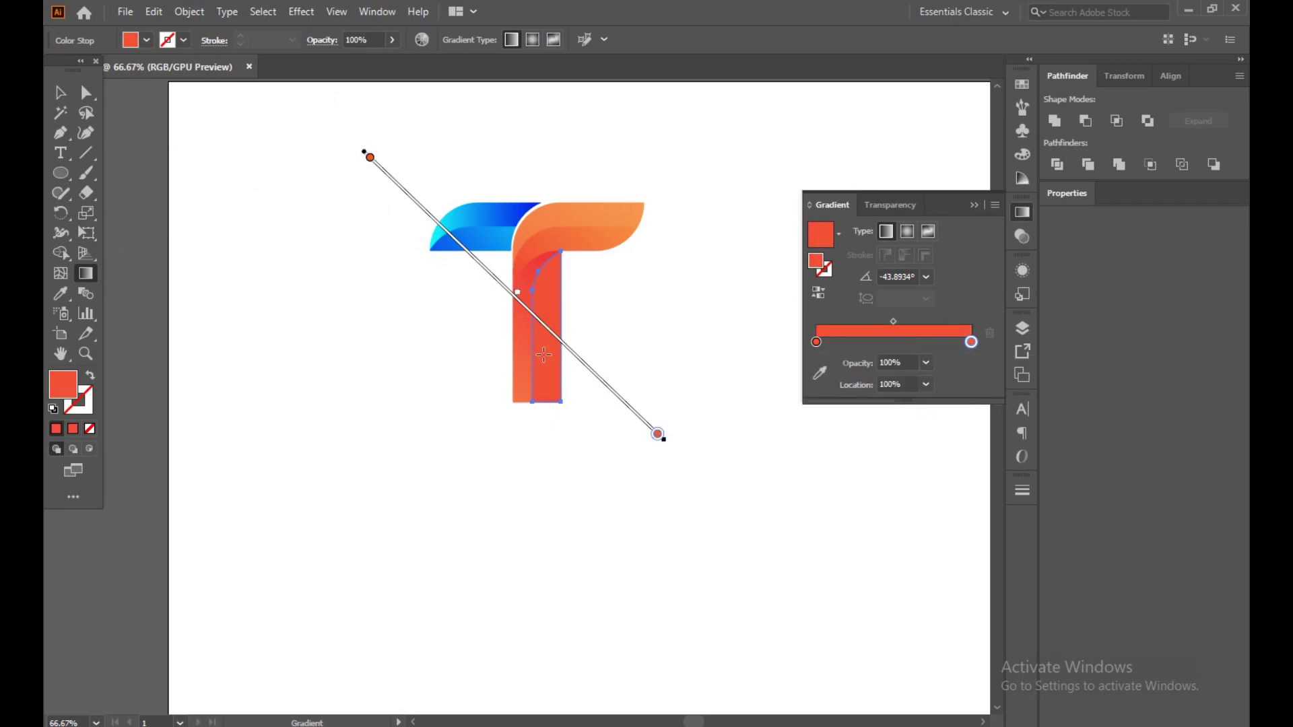
double_click(971, 342)
click(909, 395)
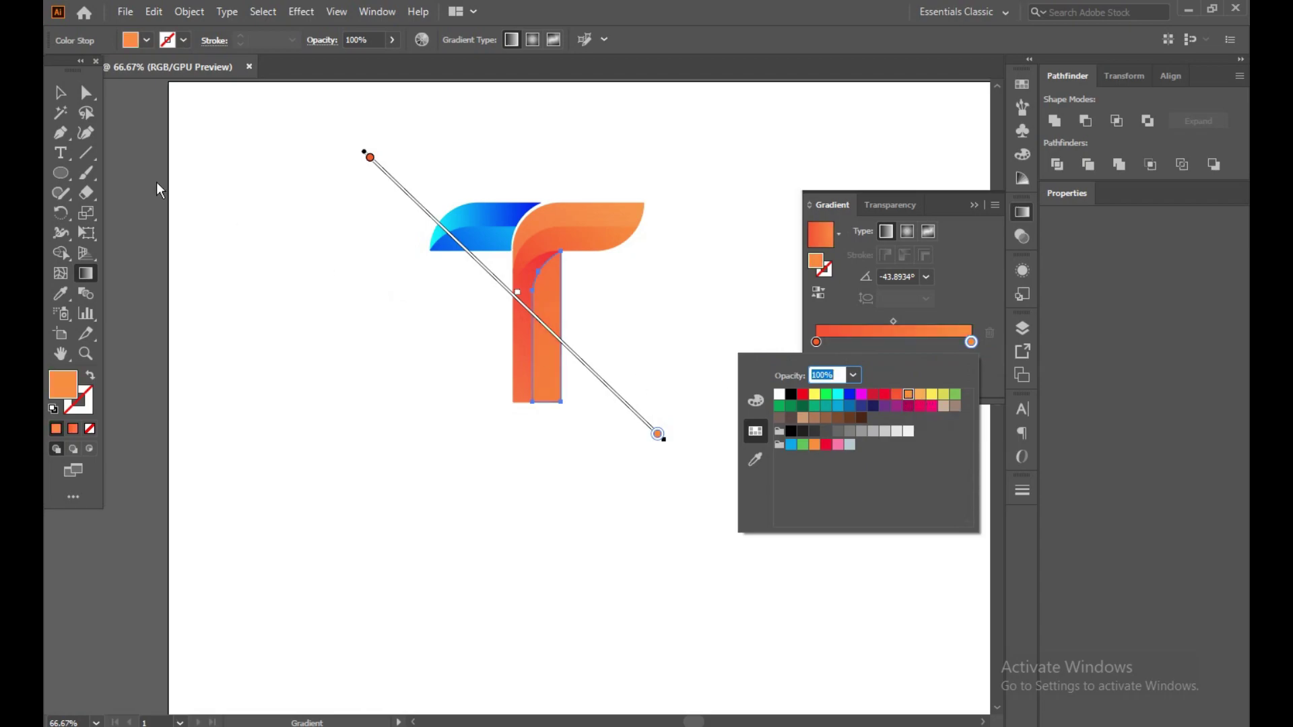
Step: Try redrawing the gradient of the stem's right piece diagonally up to the left, at about 117°
drag(251, 378, 273, 376)
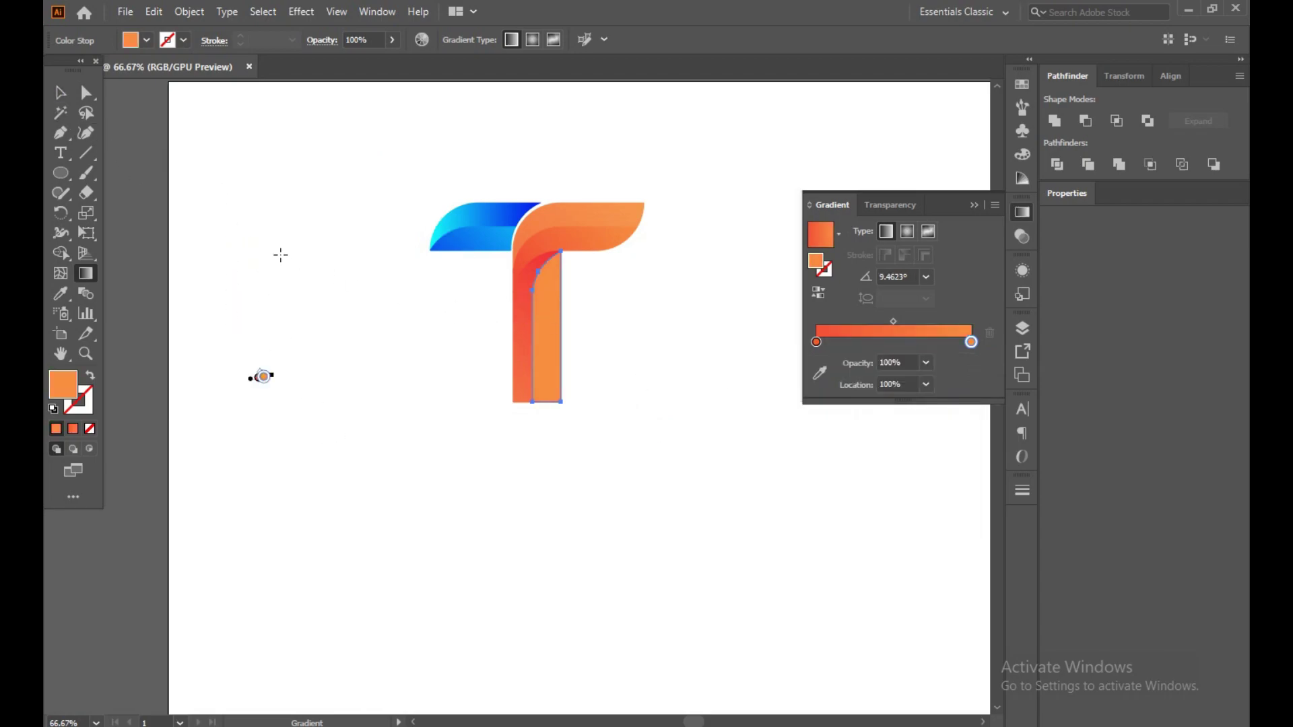
mouse_move(664, 439)
mouse_down()
mouse_move(323, 87)
mouse_move(505, 398)
mouse_move(532, 418)
mouse_move(508, 278)
mouse_up()
click(62, 93)
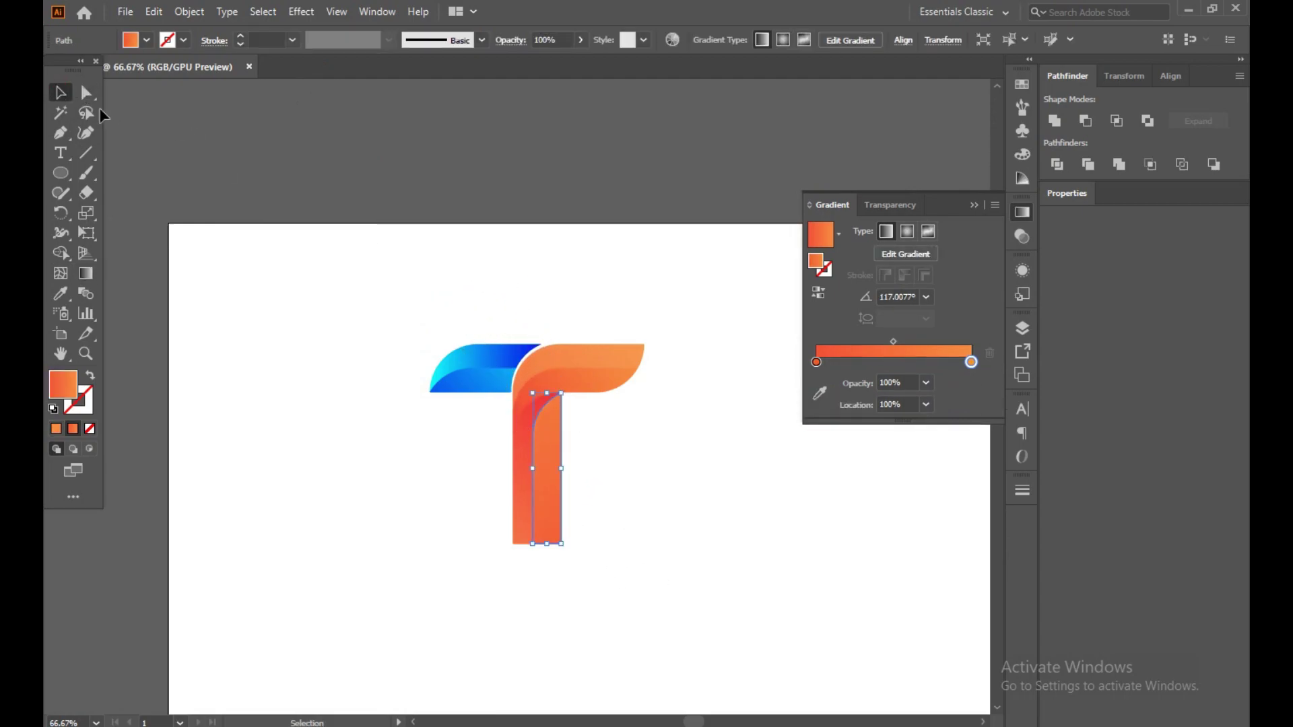
Step: Redraw the light orange to red gradient of the stem's left piece diagonally up to the right, at about 44°
click(663, 213)
click(526, 529)
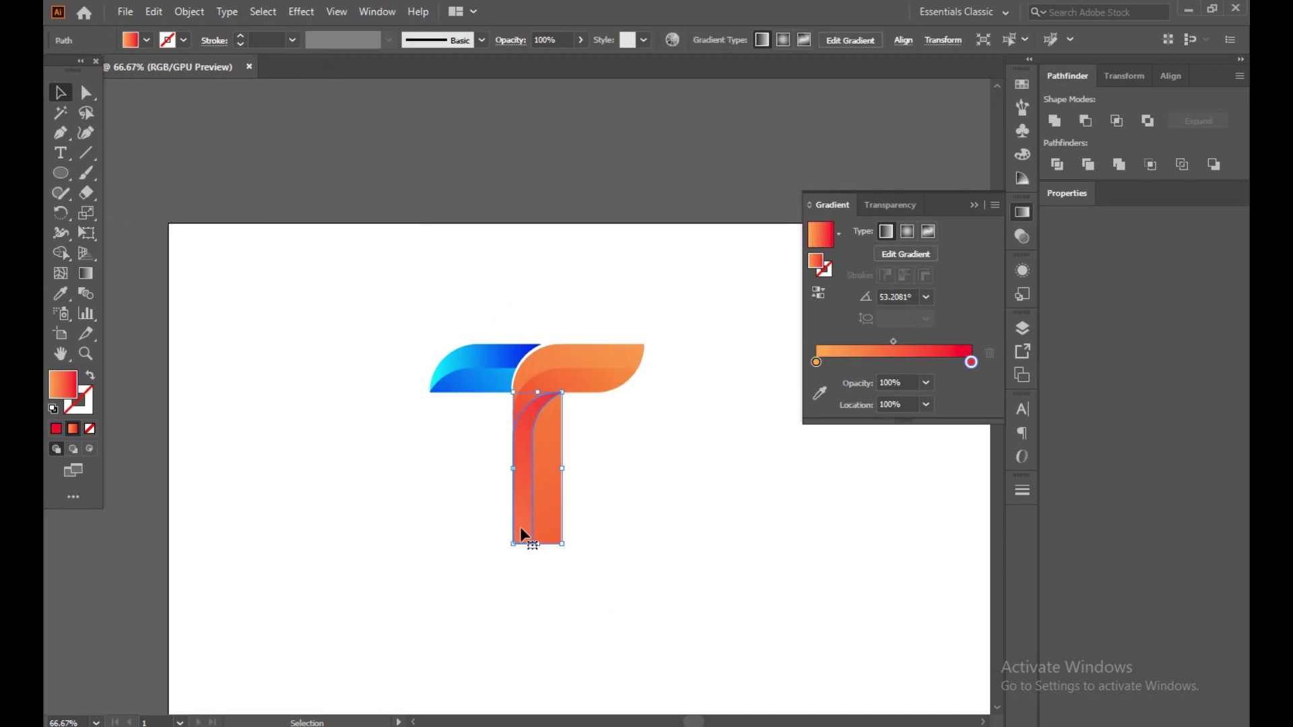
click(86, 274)
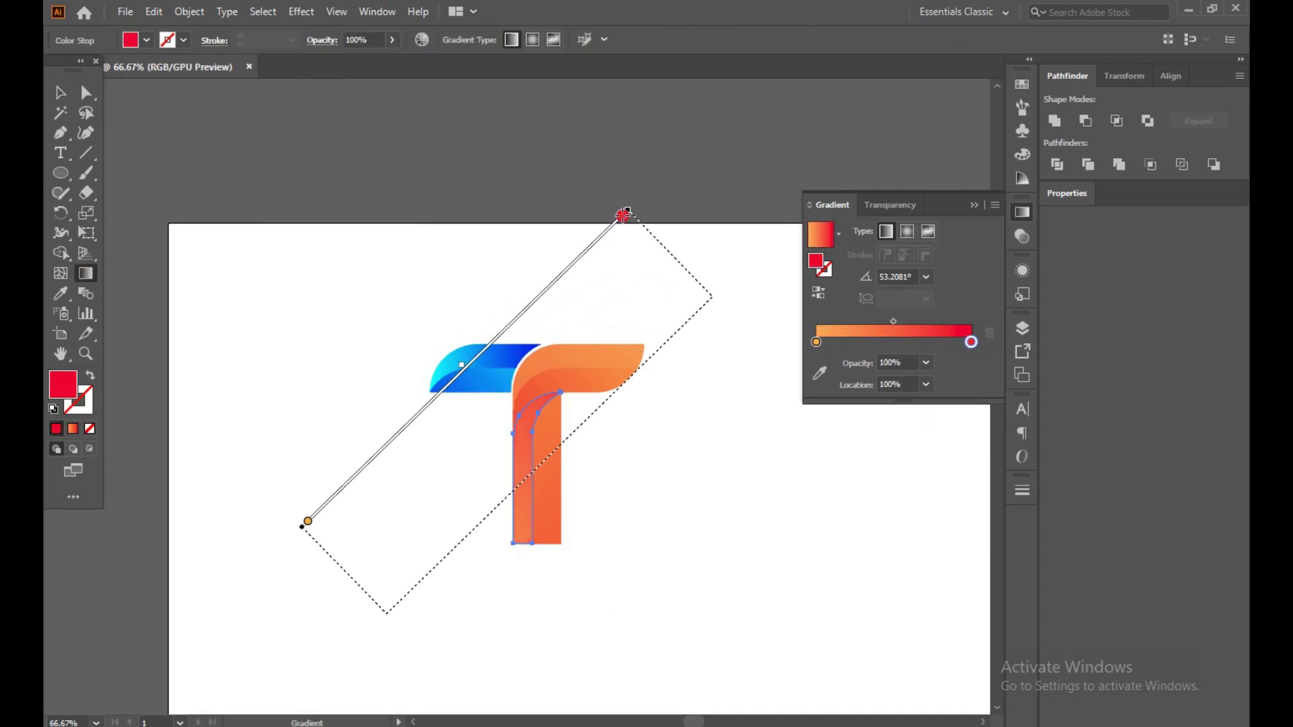
drag(390, 612, 707, 297)
key(v)
click(298, 173)
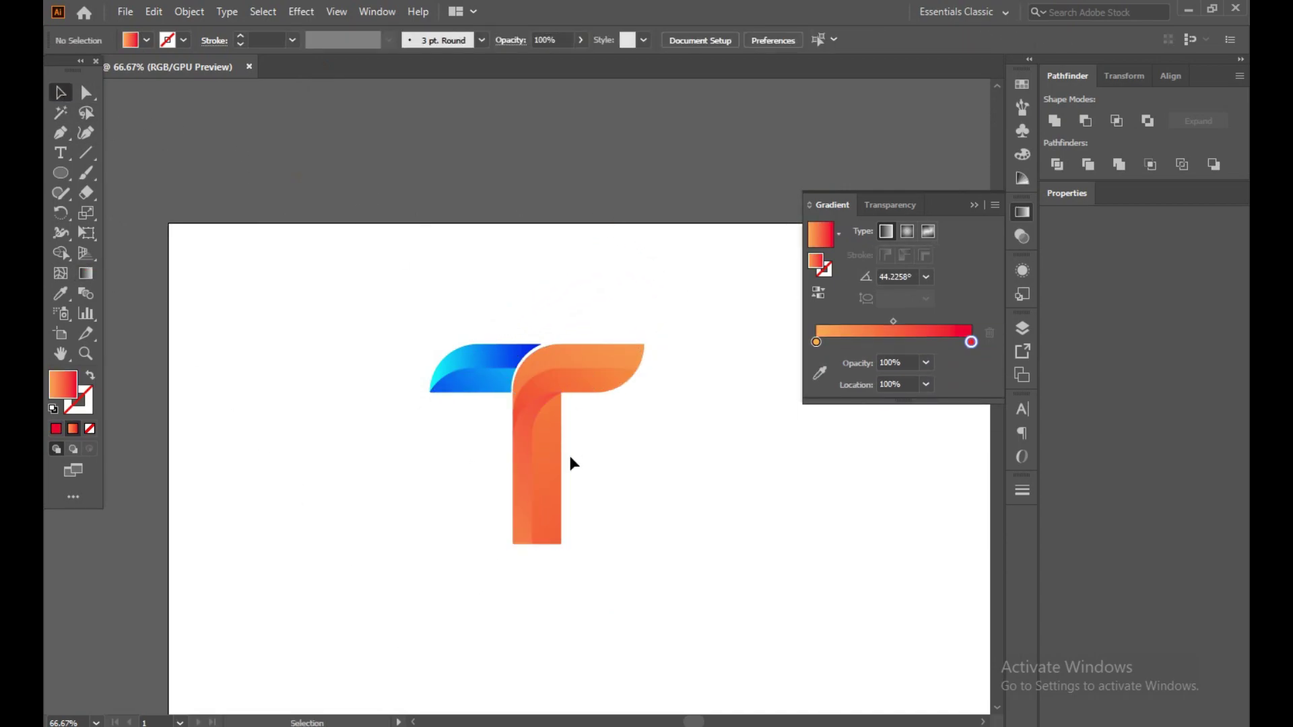
Step: Redraw the orange-red to light orange gradient of the stem's right piece diagonally up to the left, at about 145°
click(556, 460)
click(97, 271)
drag(821, 554, 635, 427)
drag(525, 528, 660, 297)
drag(512, 601, 801, 283)
drag(410, 633, 620, 433)
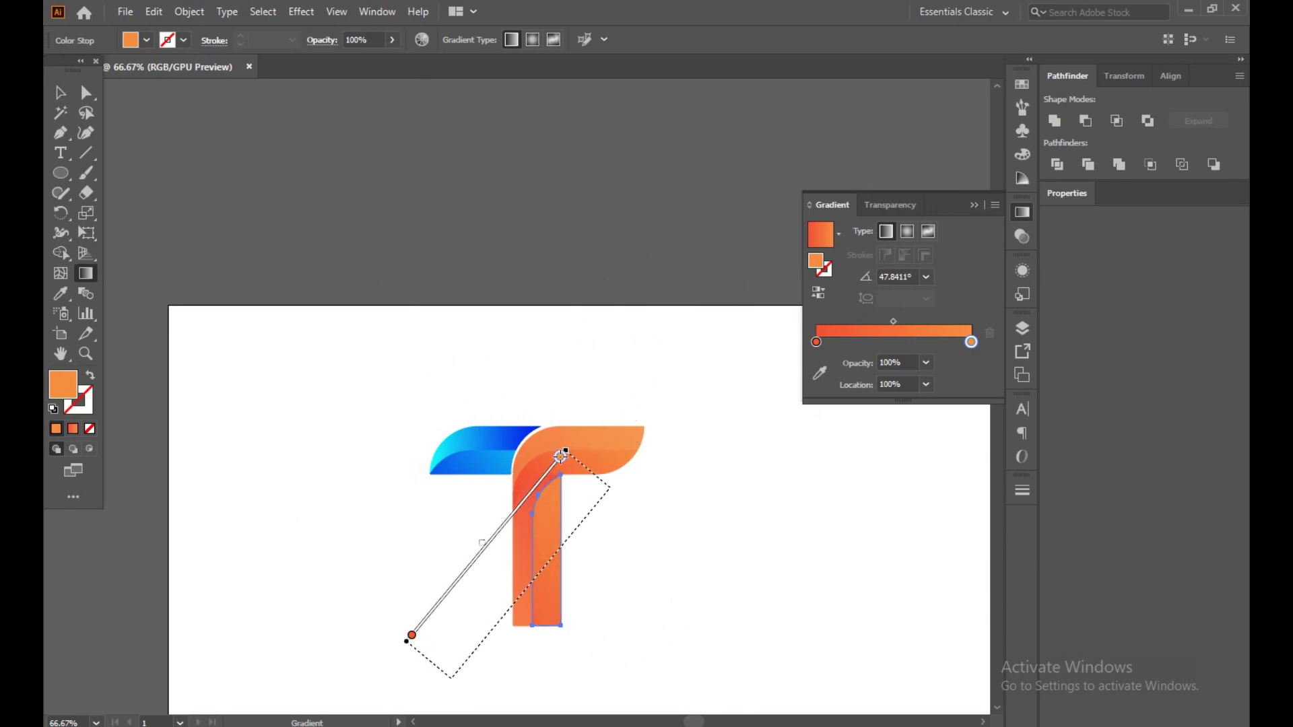
drag(739, 658, 179, 312)
drag(788, 643, 297, 299)
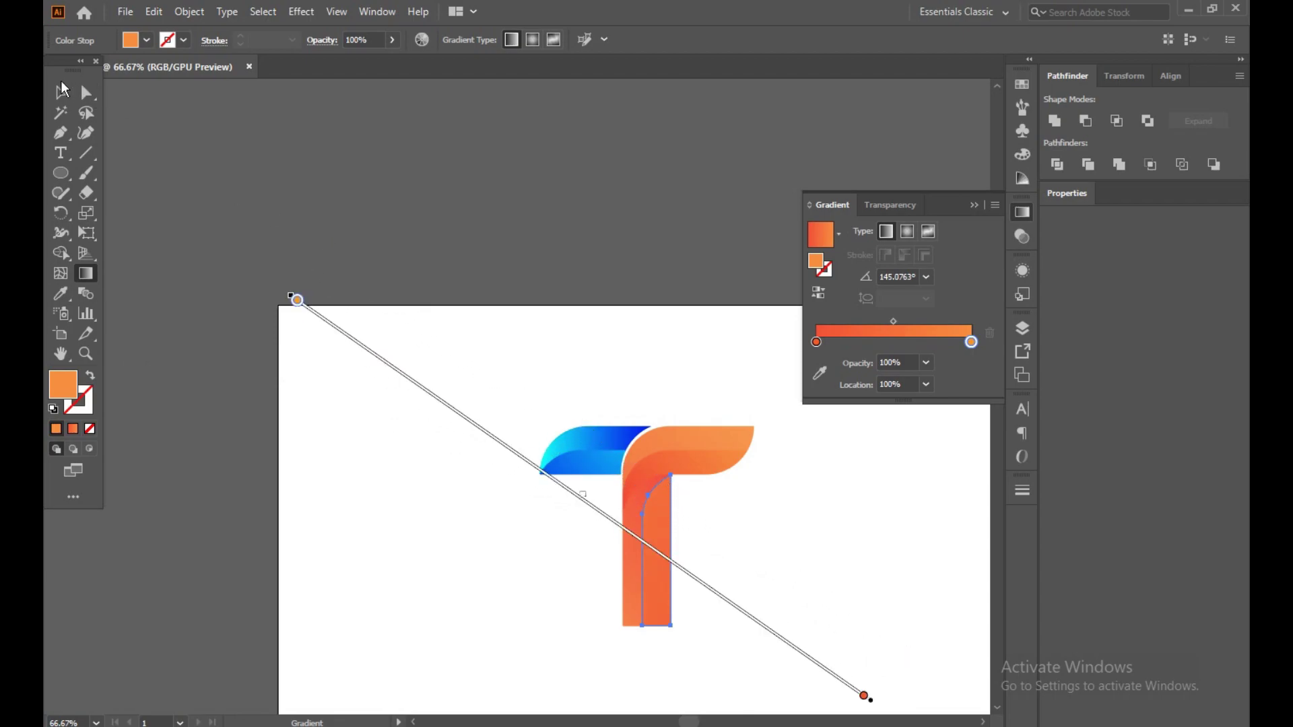
key(v)
click(337, 116)
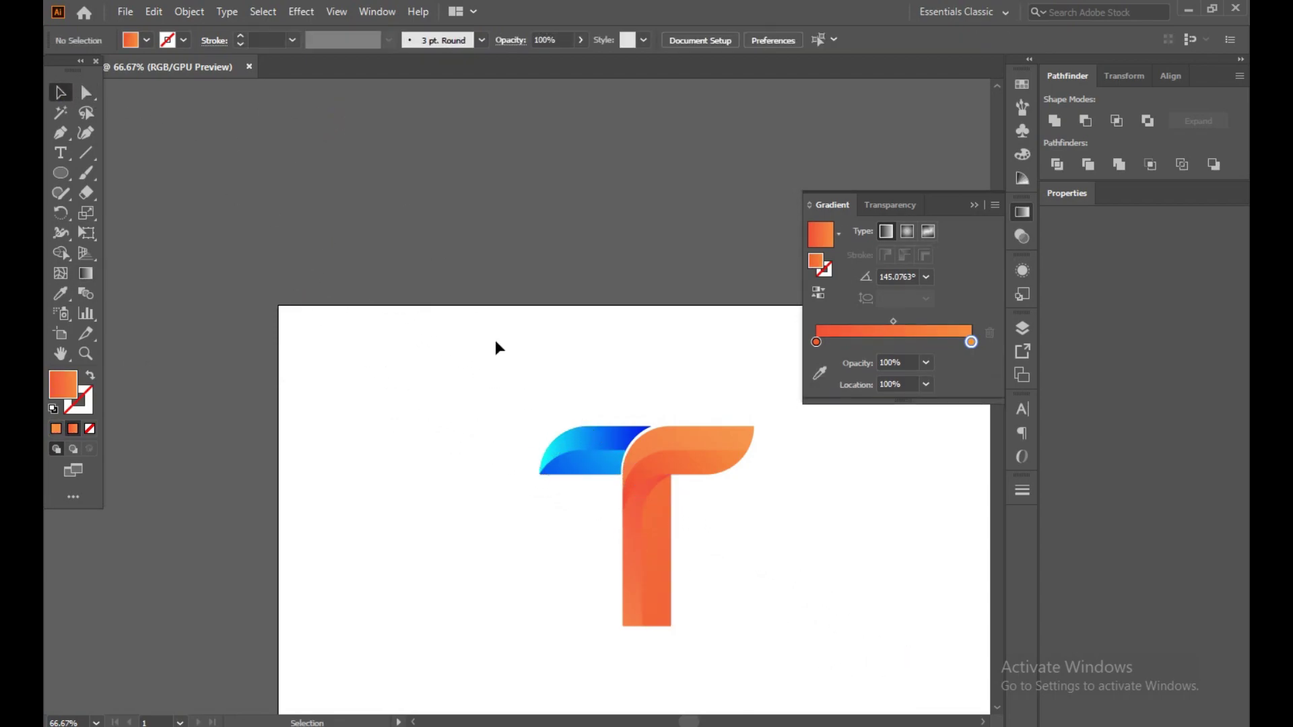
Step: Open the start colour of the gradient on the stem's left piece for editing
key(ctrl+minus)
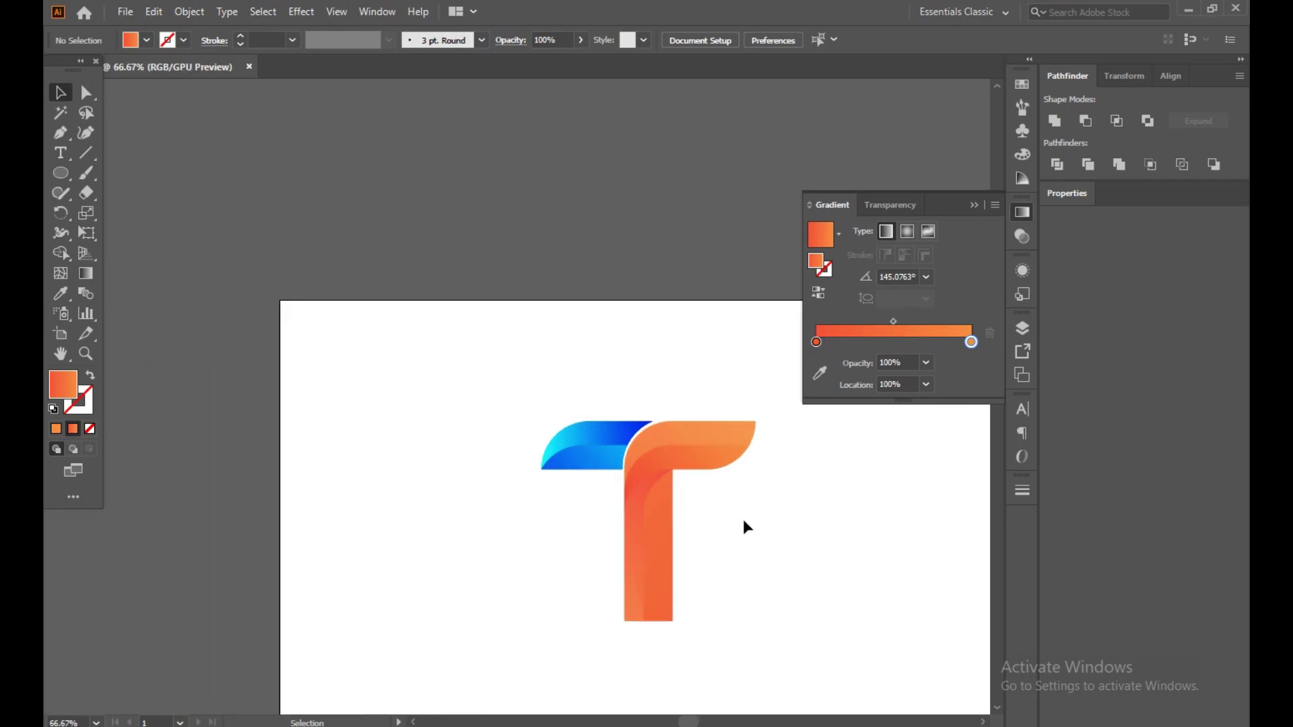
key(ctrl+equal)
click(633, 535)
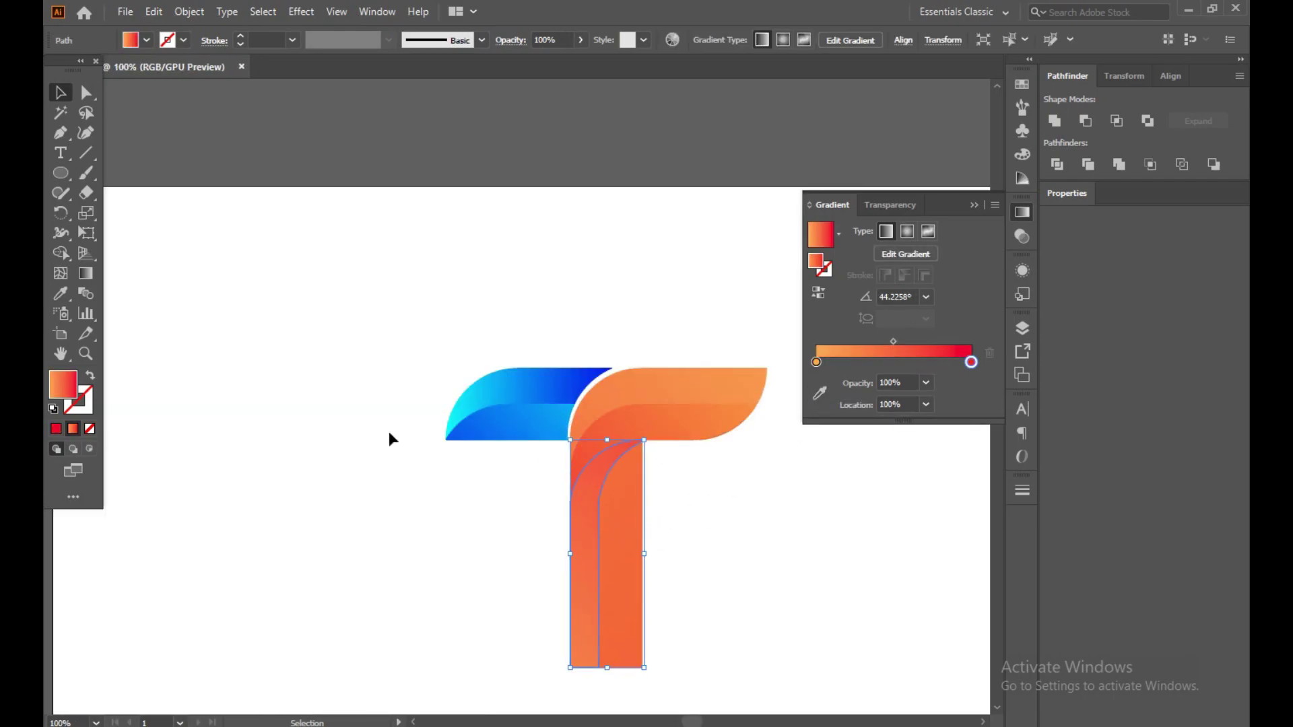
click(816, 362)
double_click(817, 363)
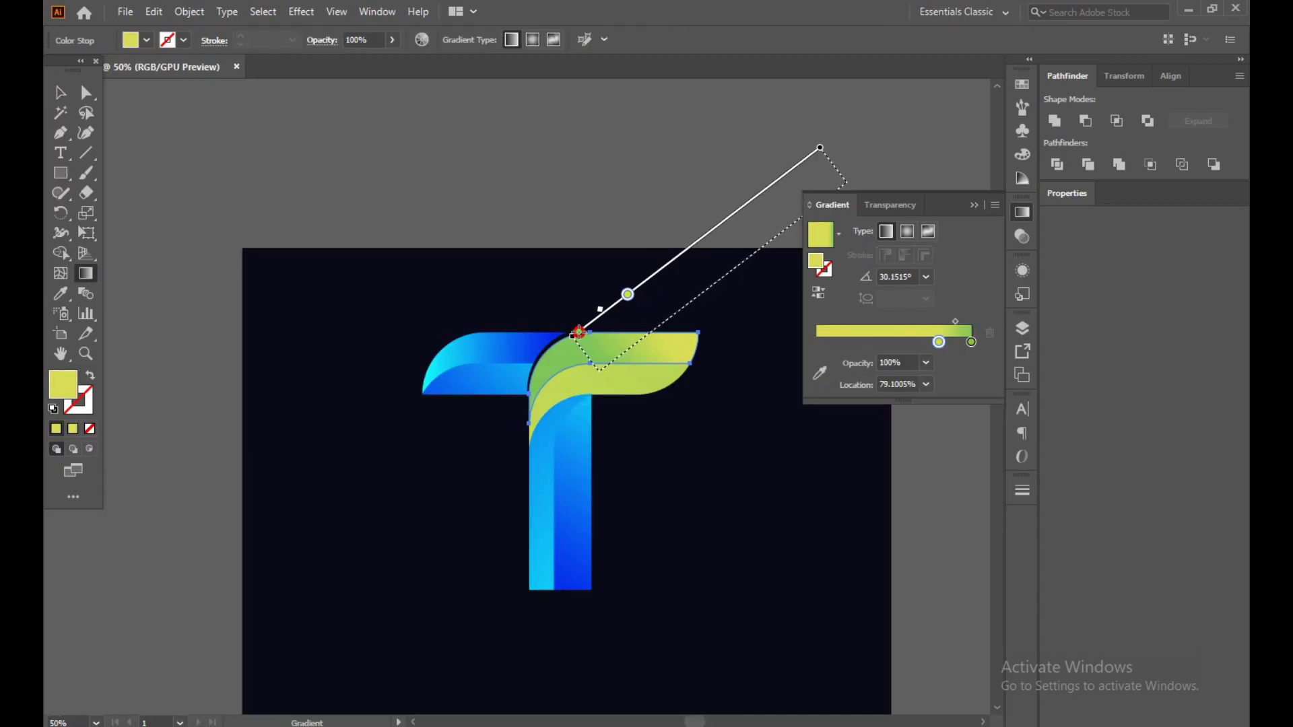
Step: Move the midpoint of the yellow-green gradient on the right arm's lower band to about 26%
click(59, 92)
click(519, 366)
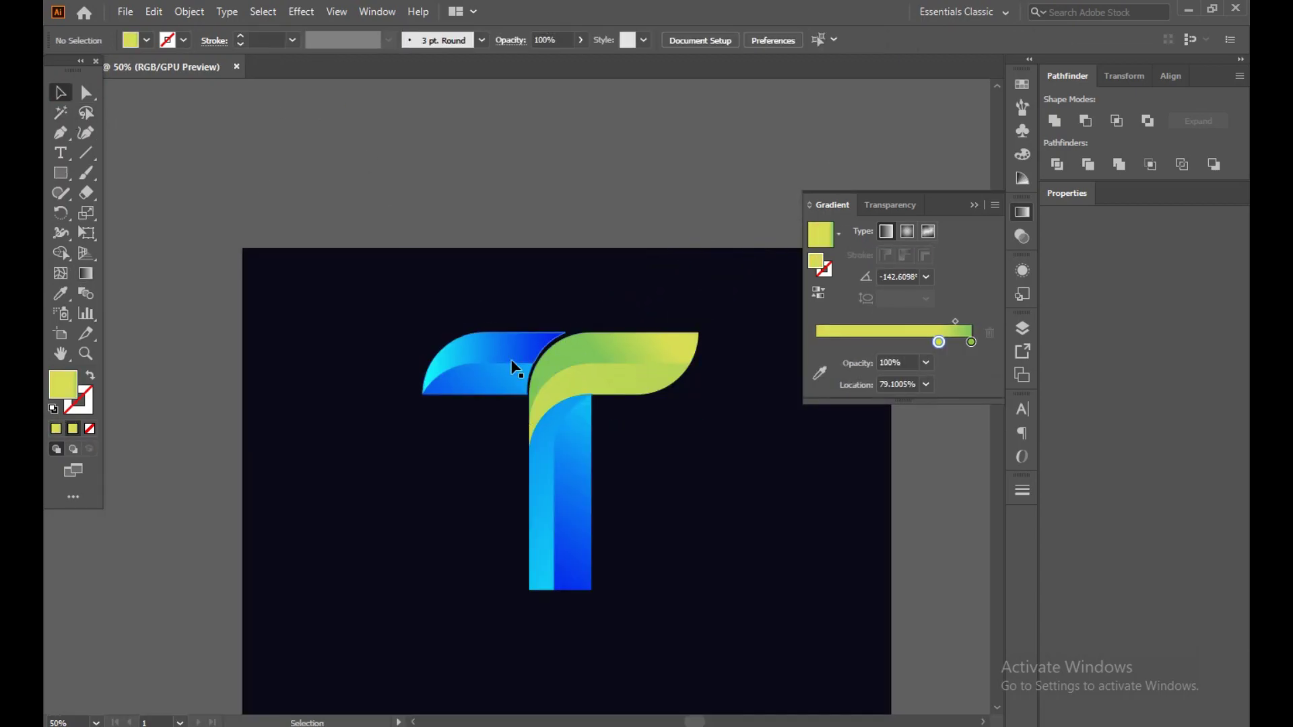
click(670, 394)
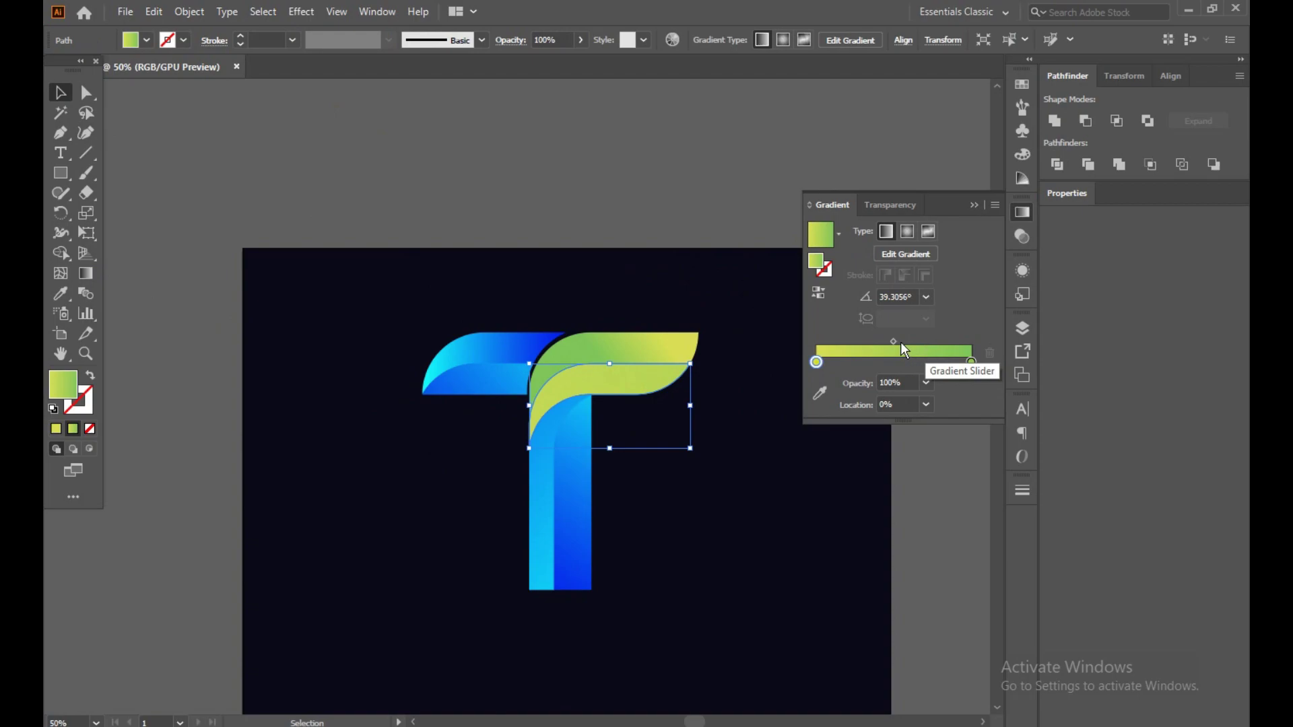
drag(895, 340, 860, 354)
click(728, 365)
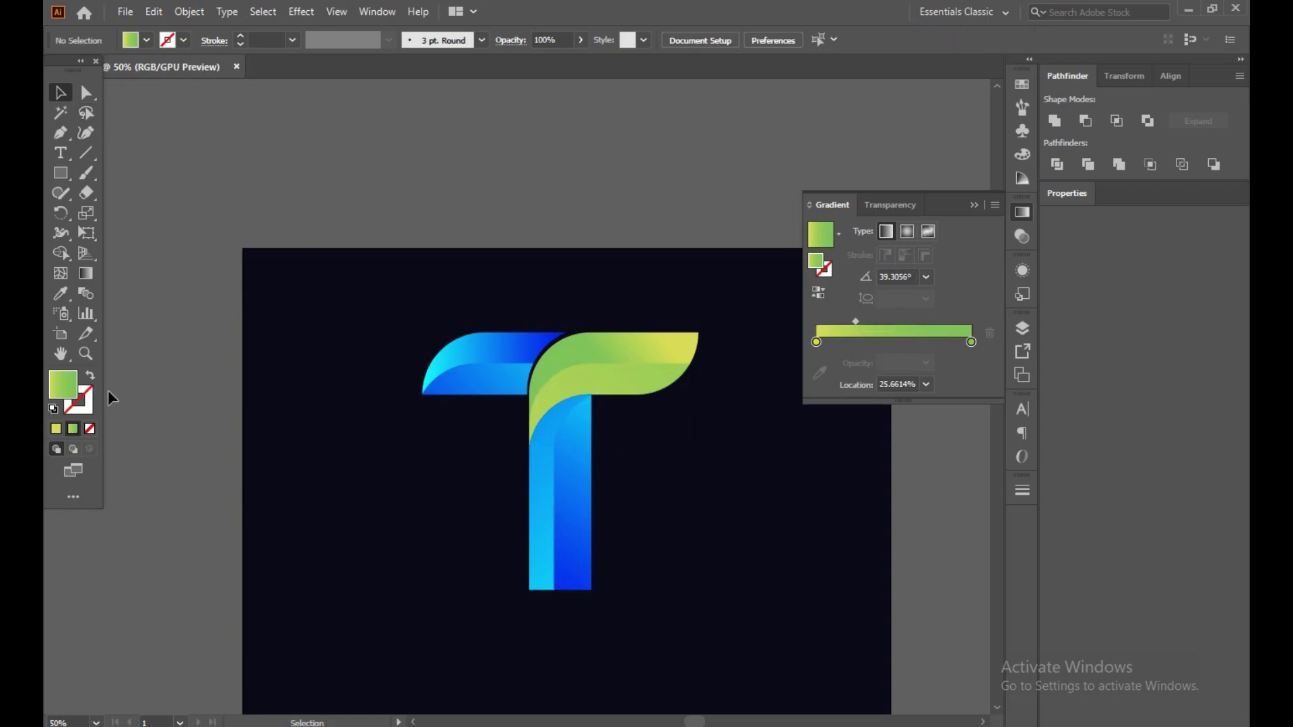
click(60, 256)
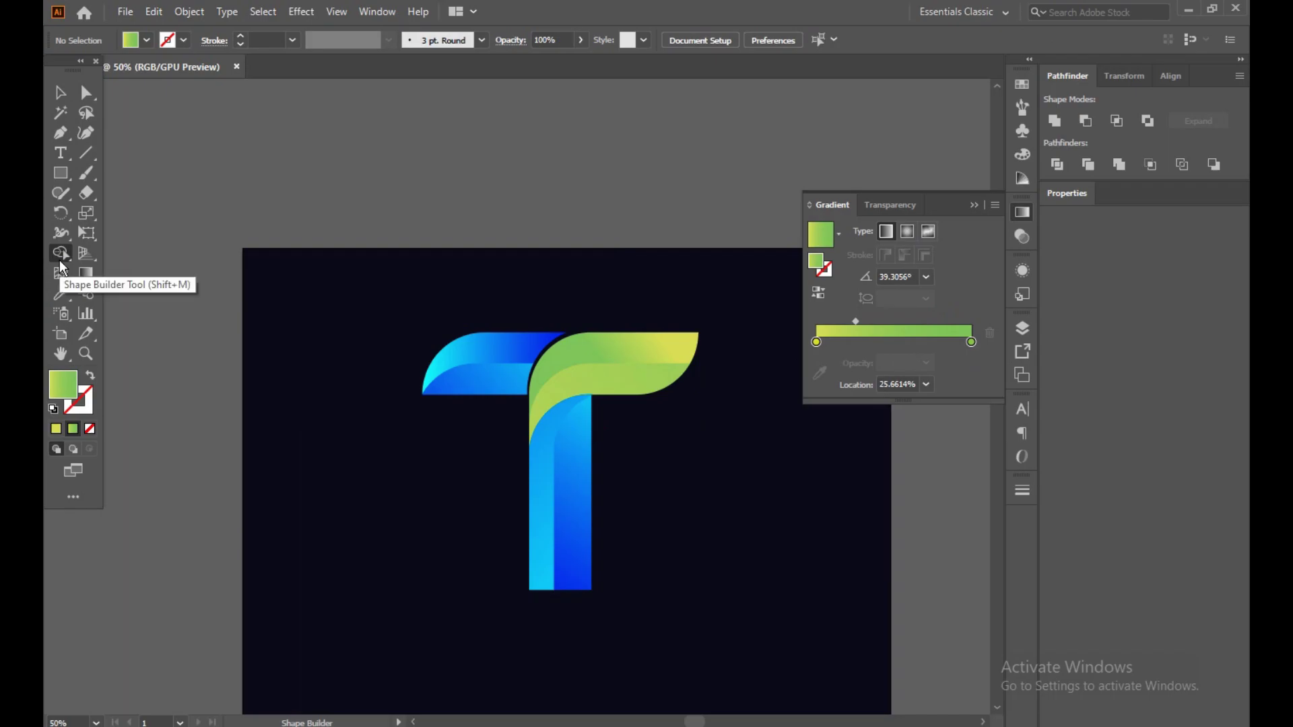
click(85, 273)
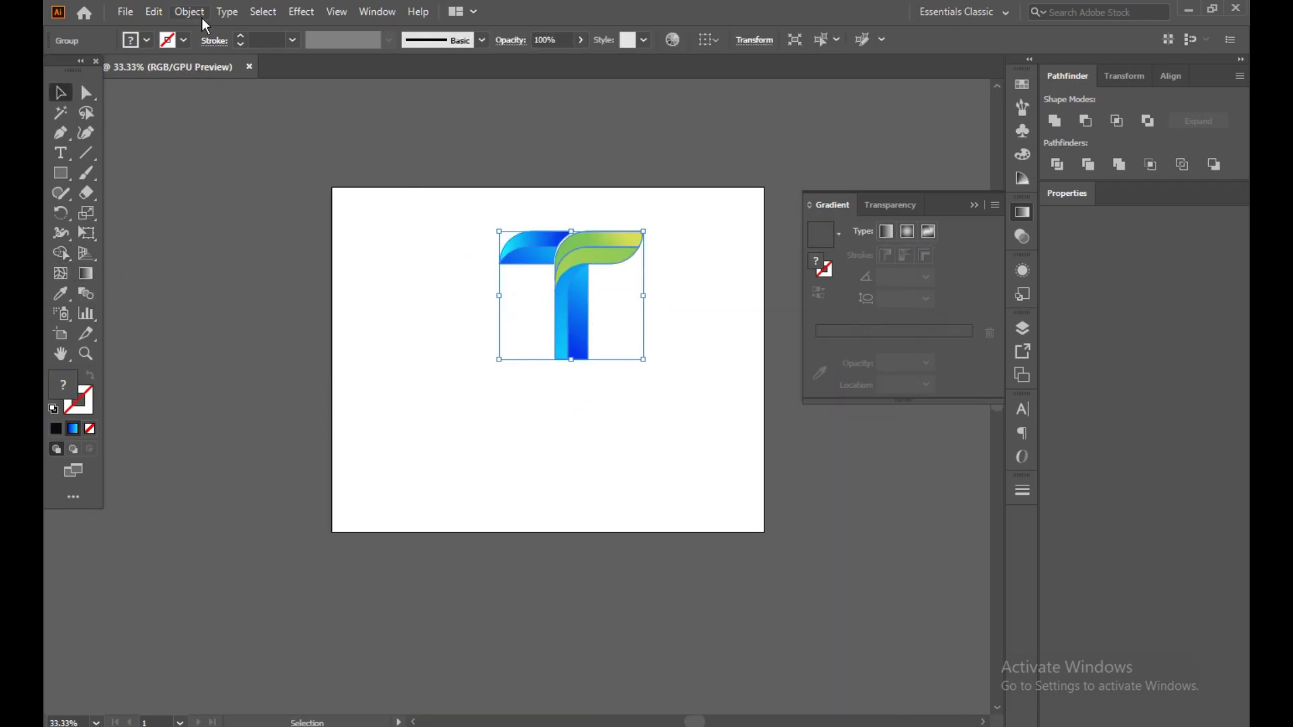
Step: Expand the fills of the grouped T logo, converting its gradients to 255 objects
click(202, 19)
click(248, 222)
click(189, 11)
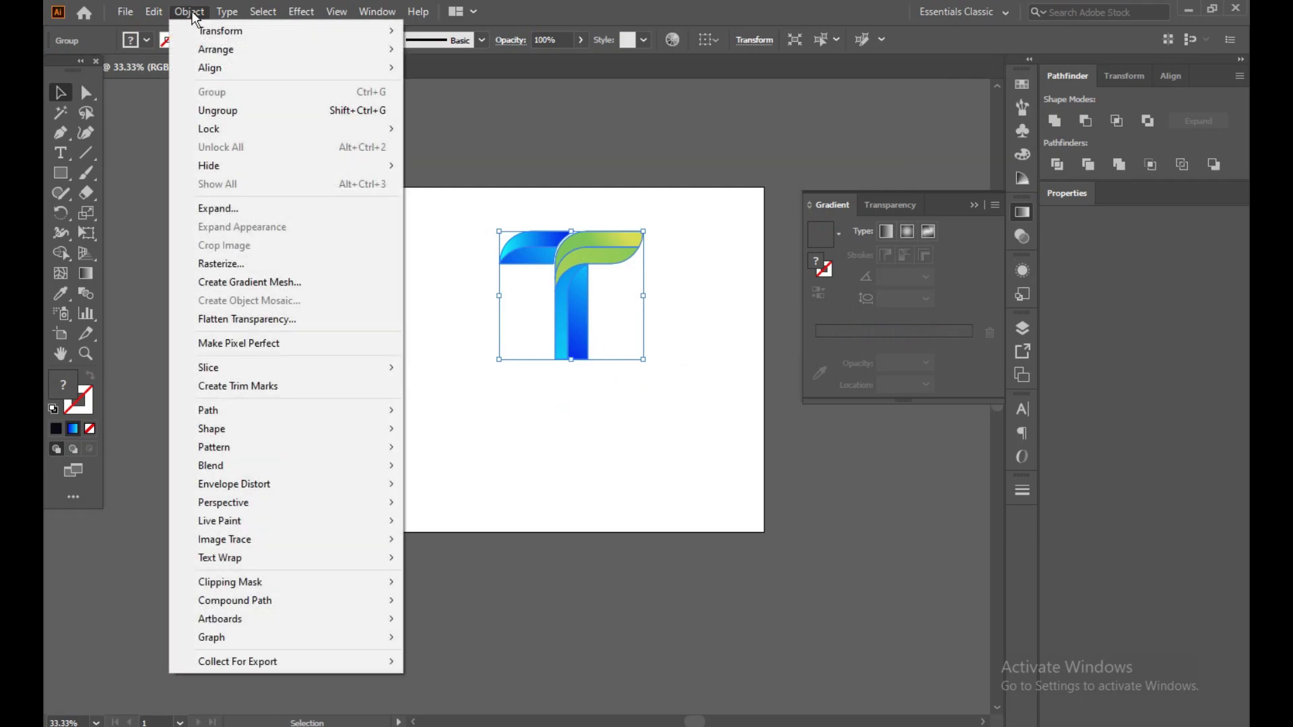
click(266, 206)
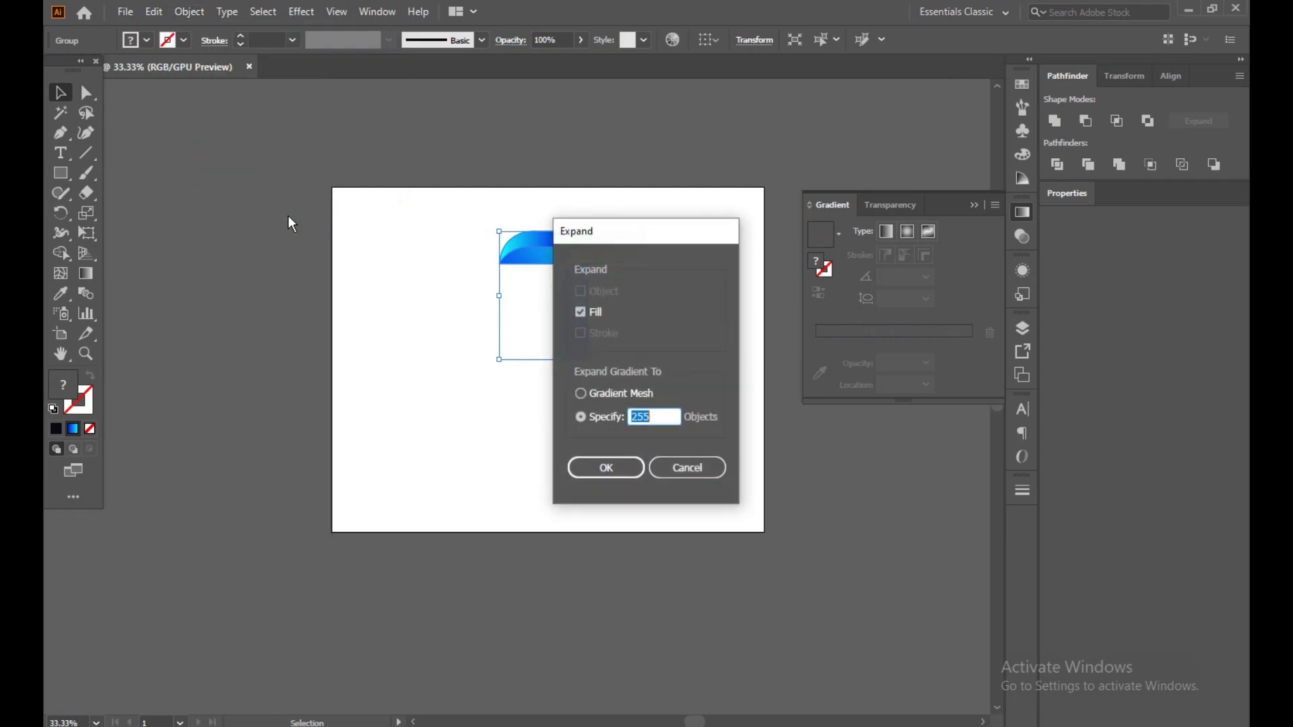
click(605, 467)
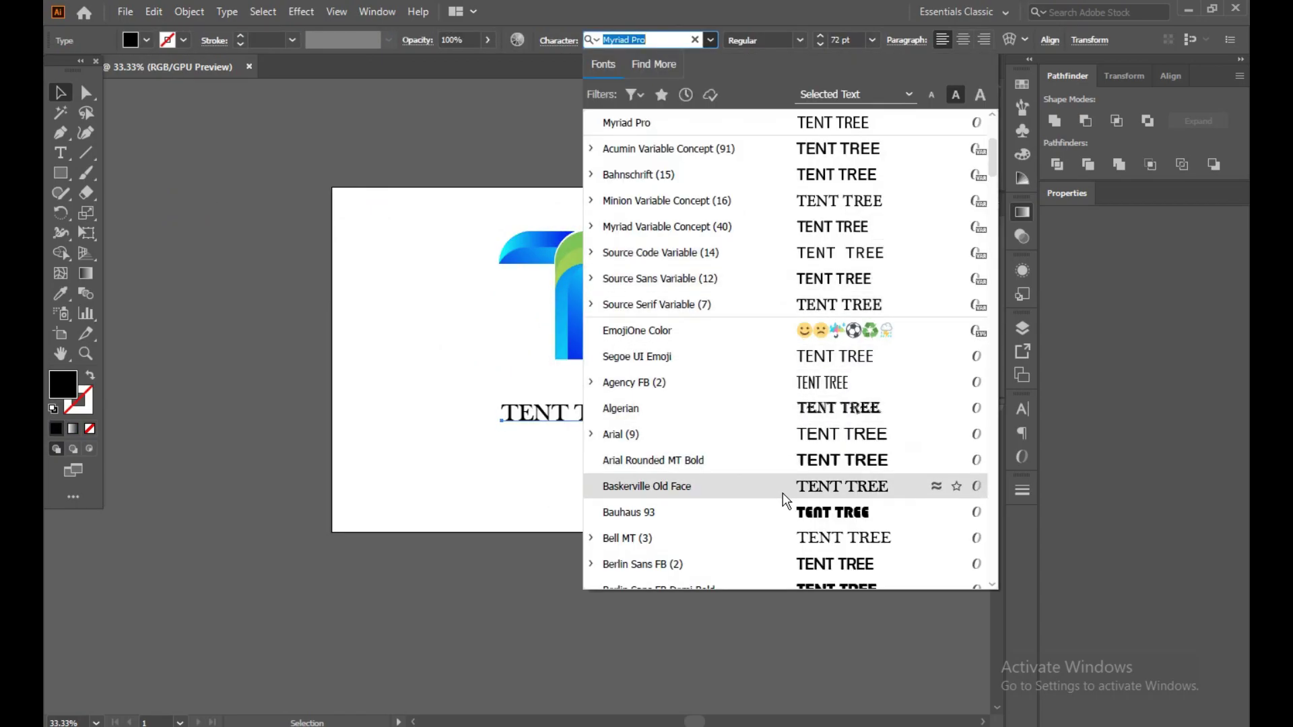
Step: Try Arial Rounded MT Bold and Berlin Sans FB Demi Bold as the font of the TENT TREE text
click(797, 466)
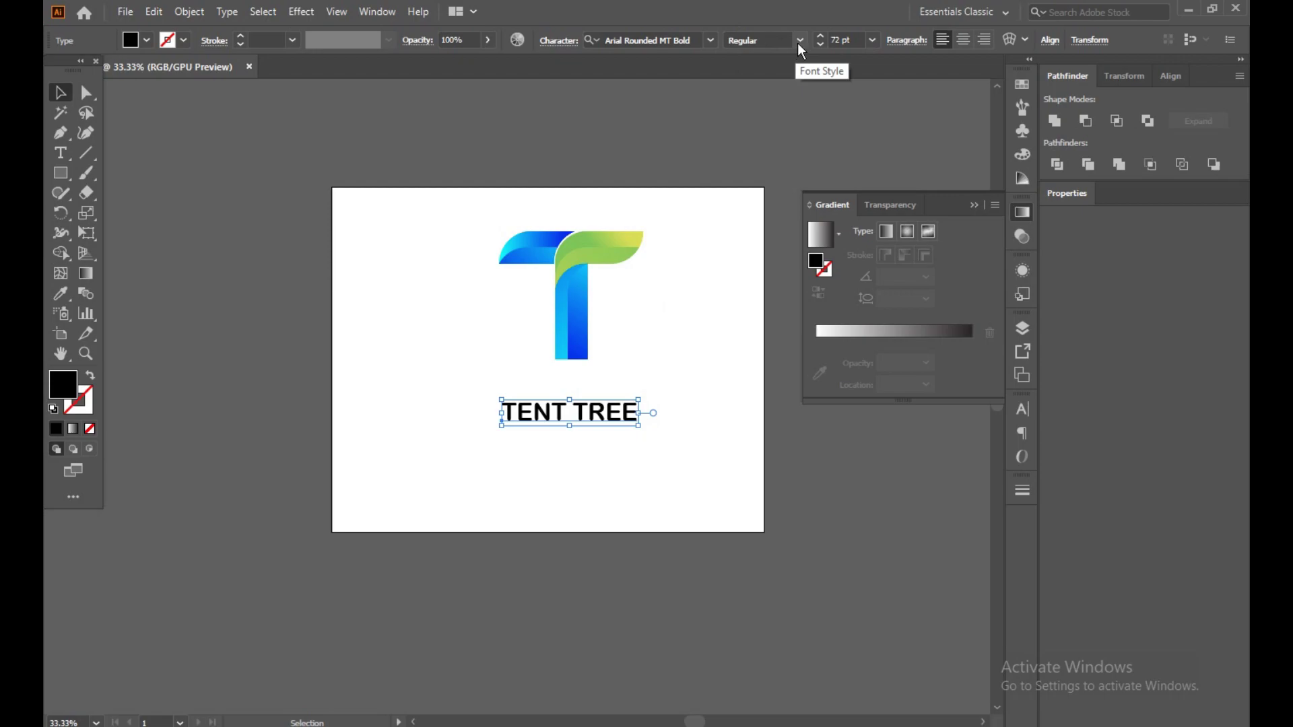
click(710, 40)
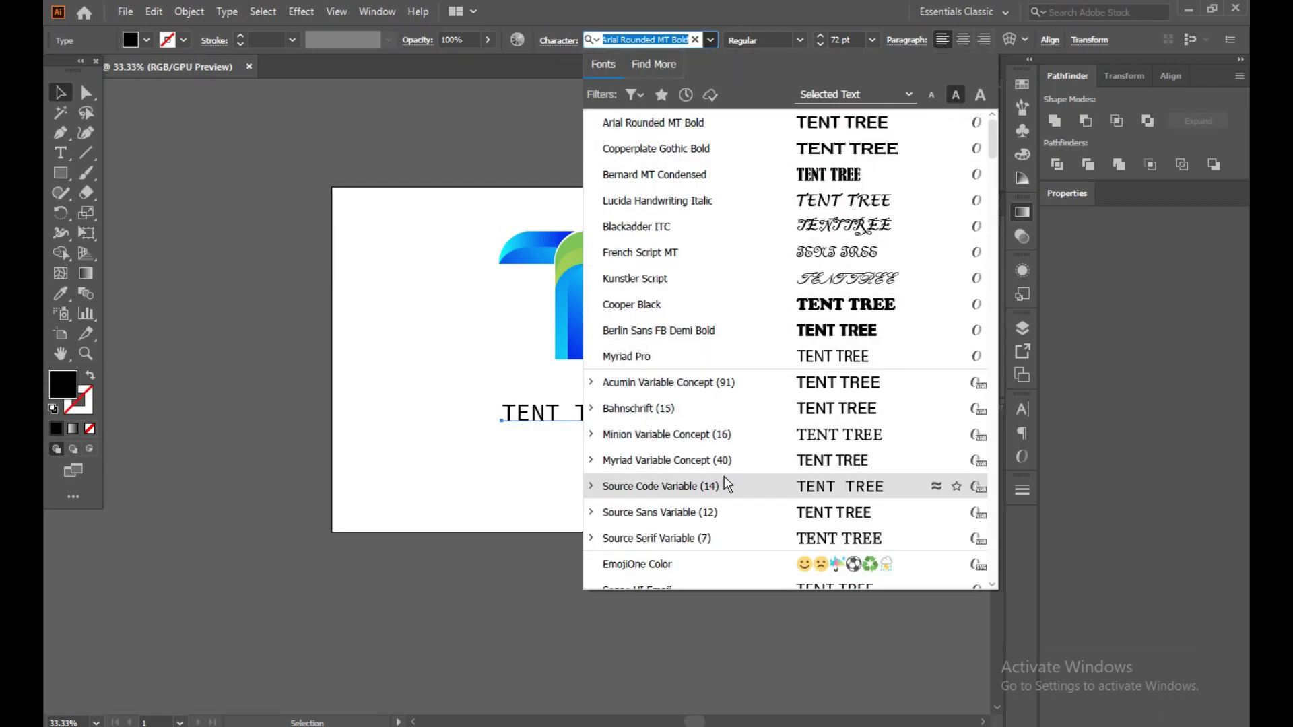
scroll(725, 479, down, 1)
scroll(726, 485, down, 2)
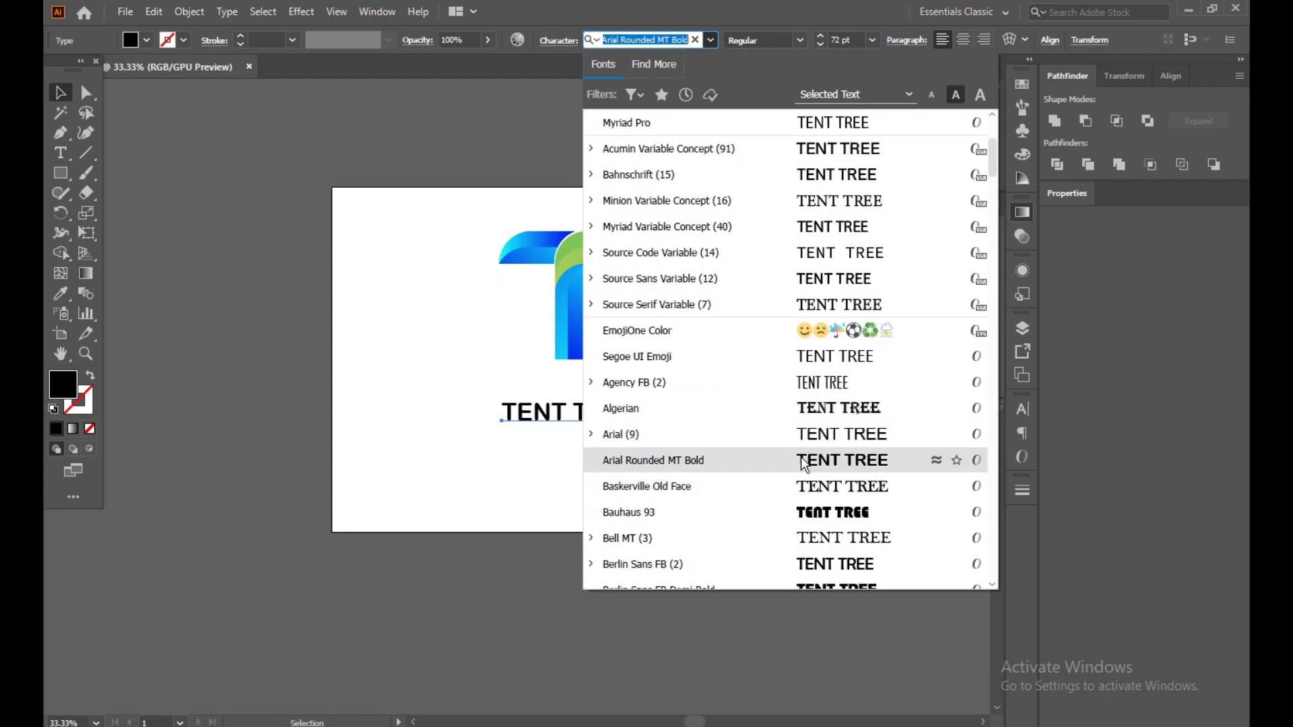
scroll(803, 471, down, 1)
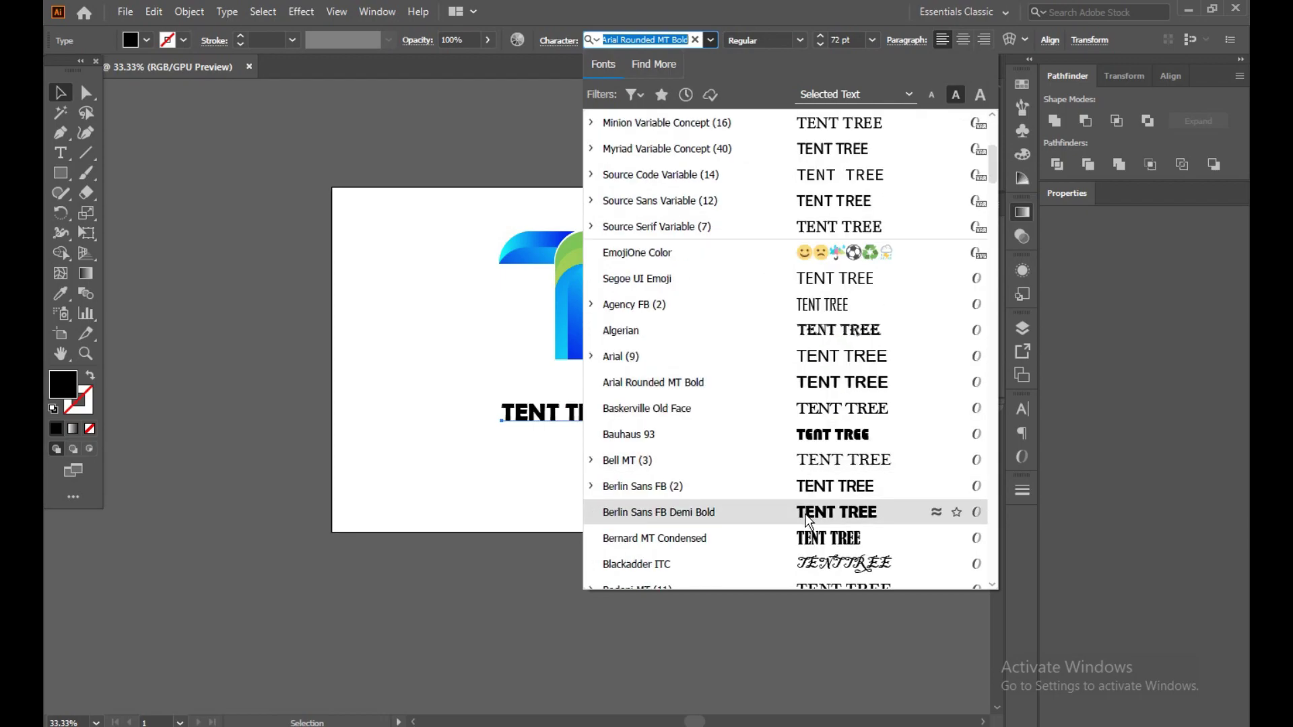
scroll(808, 489, down, 1)
click(811, 439)
click(620, 463)
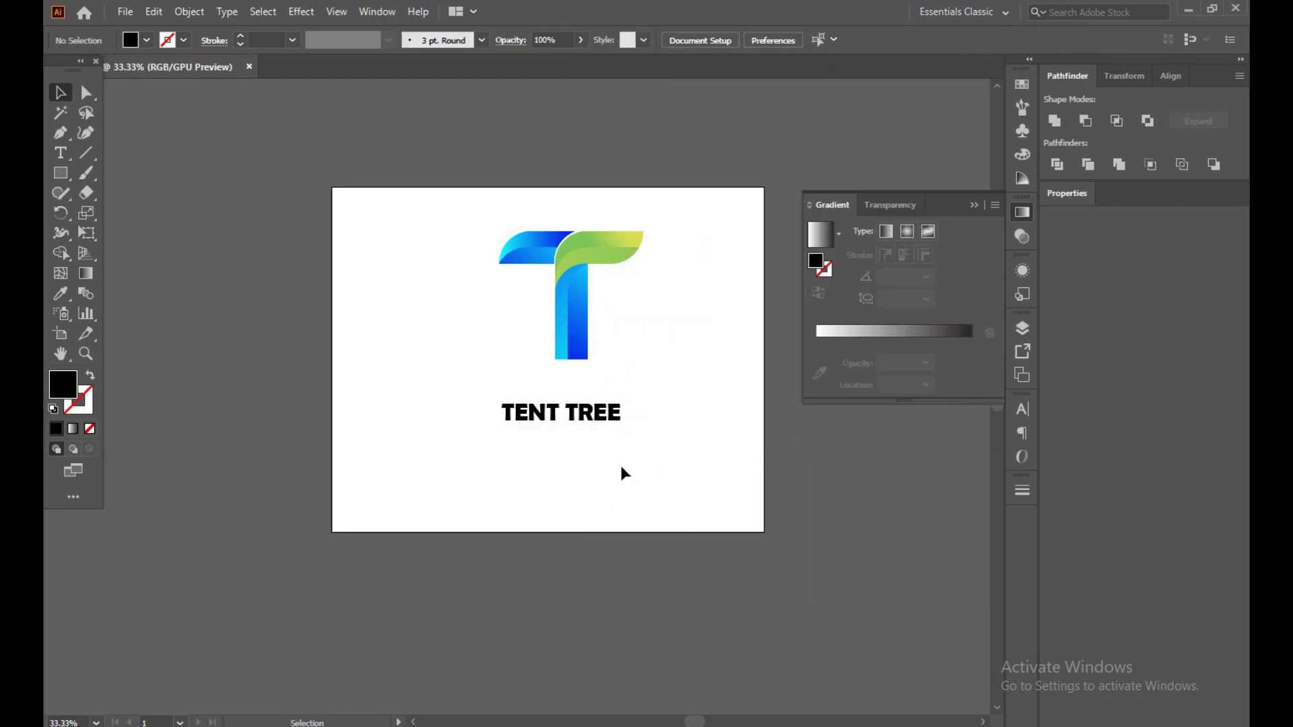
Step: Set the font of the TENT TREE text to Myriad Variable Concept
drag(476, 395, 641, 431)
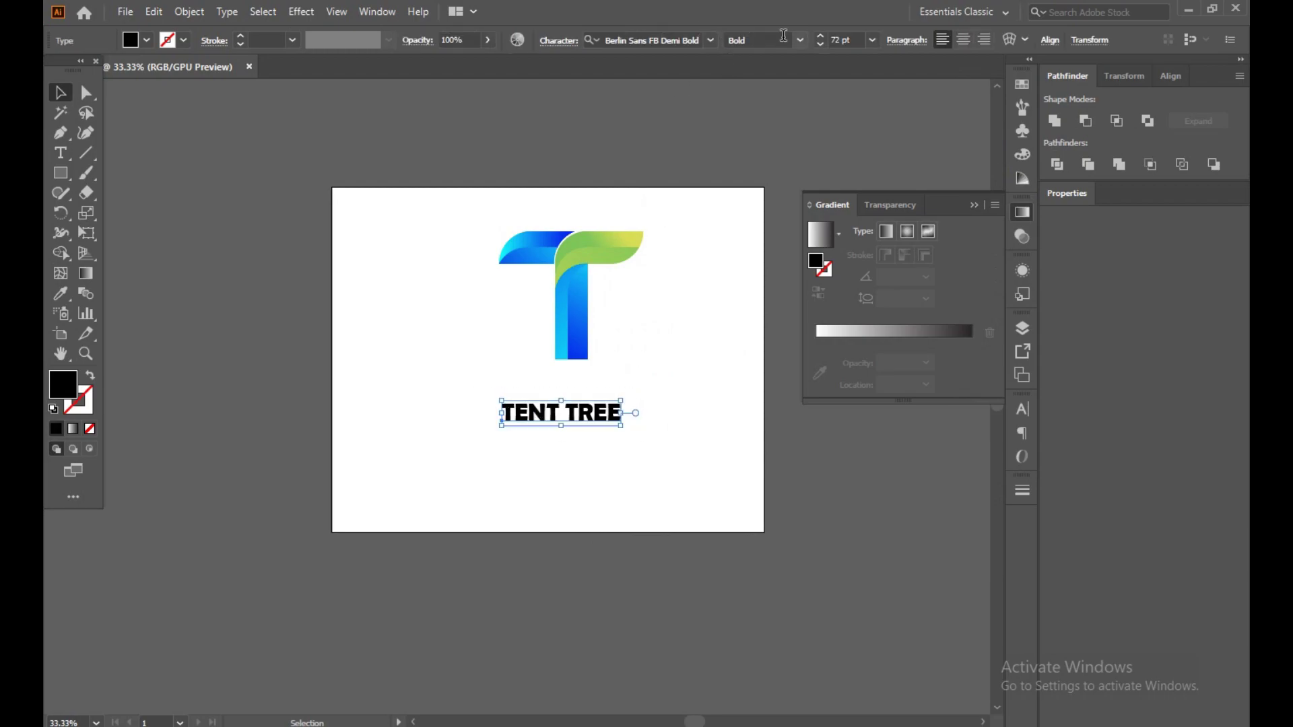
click(711, 41)
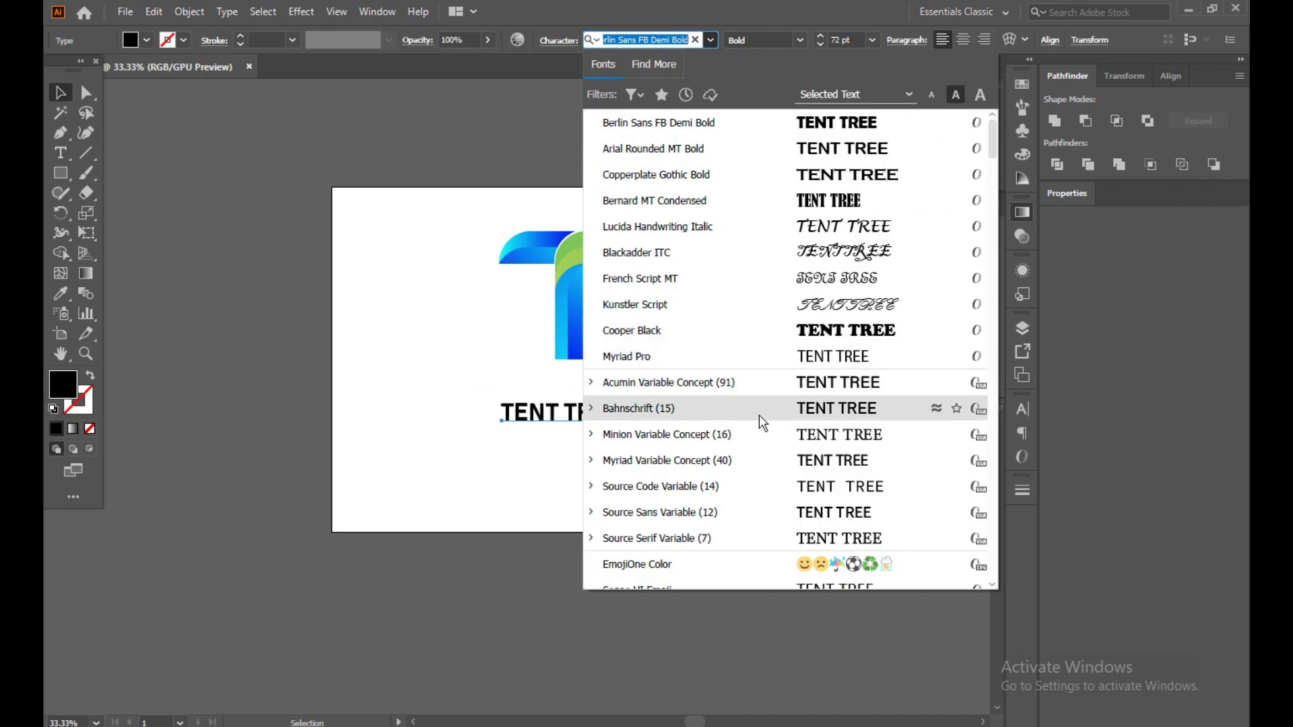
click(757, 460)
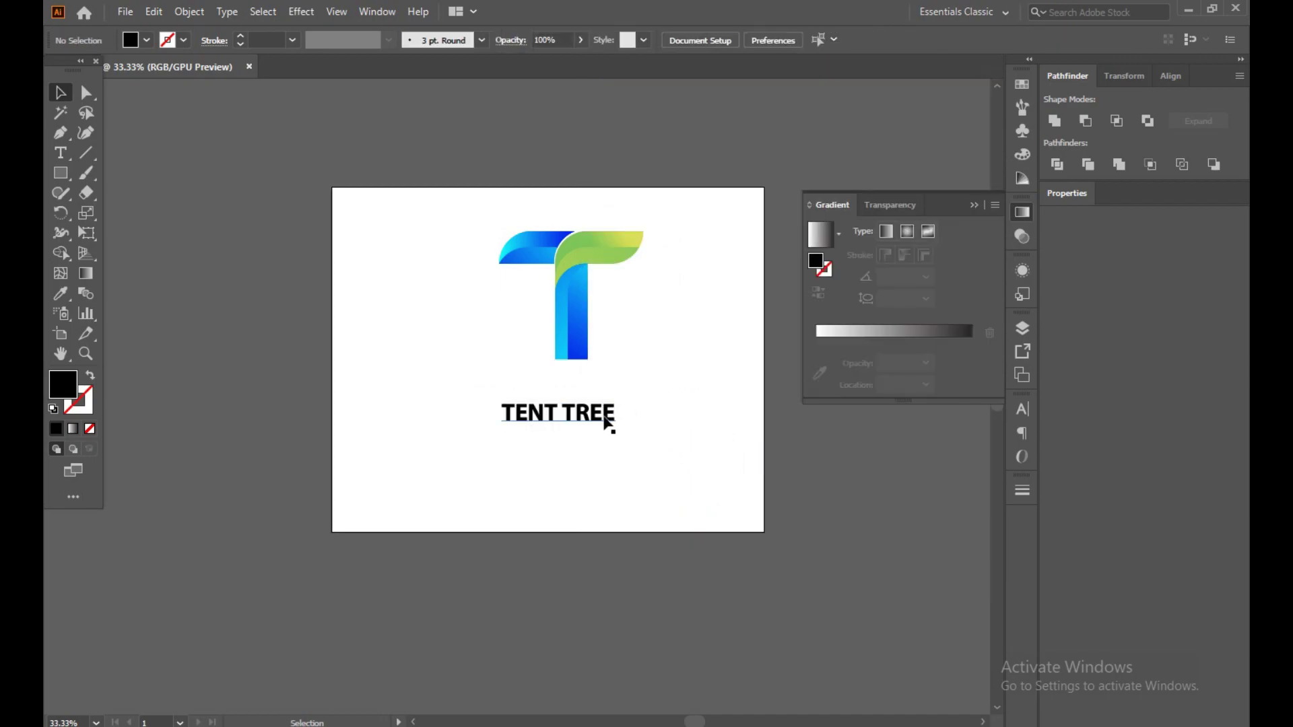
Step: Set the font of the TENT TREE text to Copperplate Gothic Bold
click(862, 41)
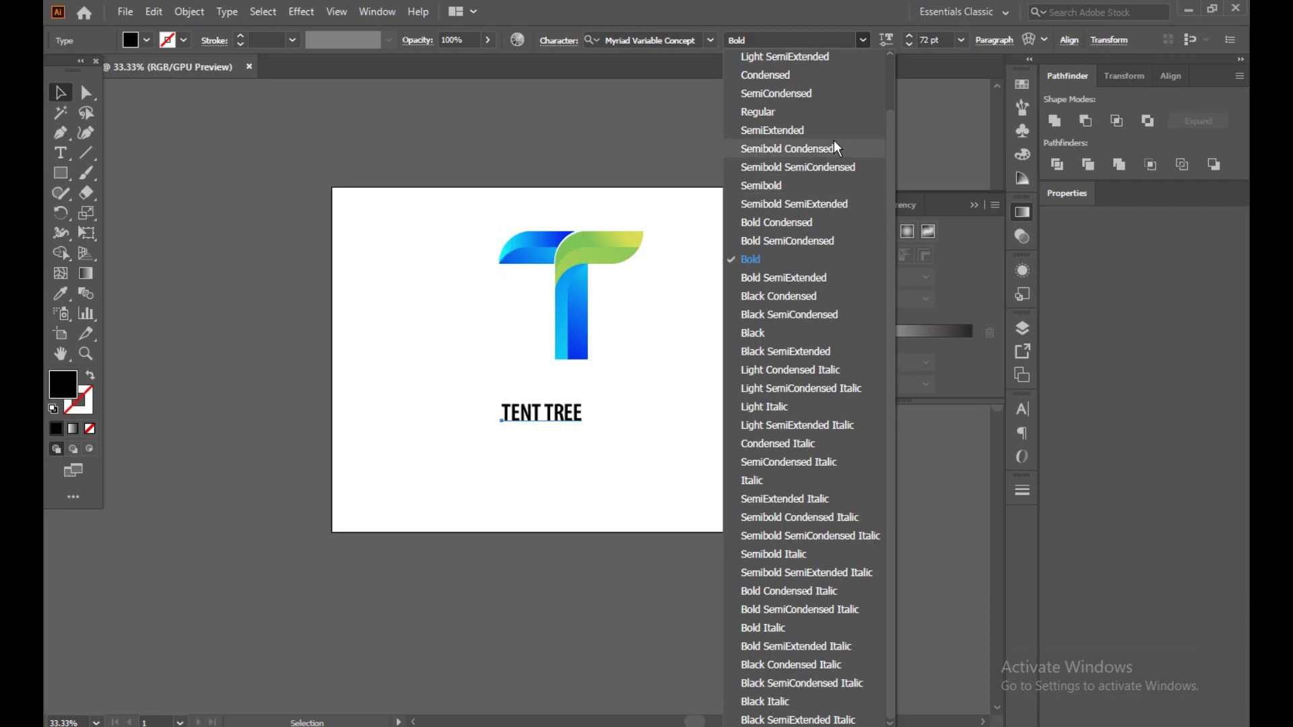
click(709, 37)
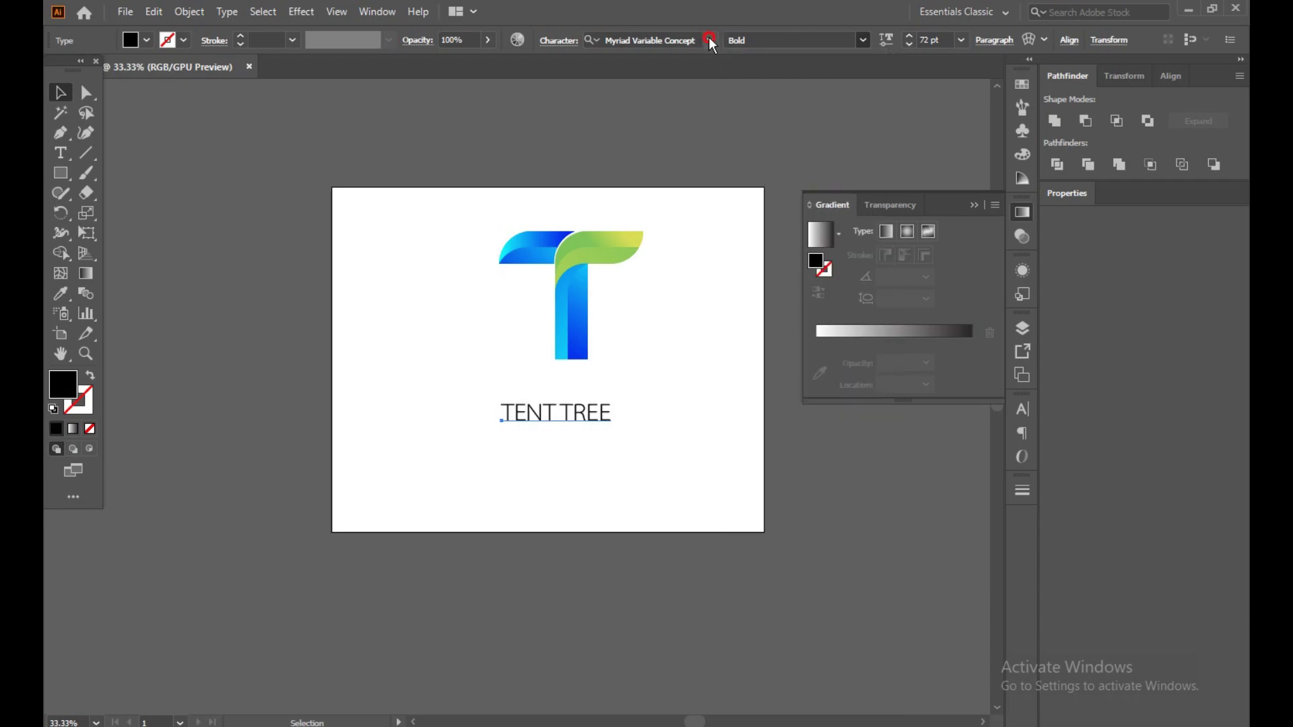
click(709, 38)
scroll(753, 444, down, 1)
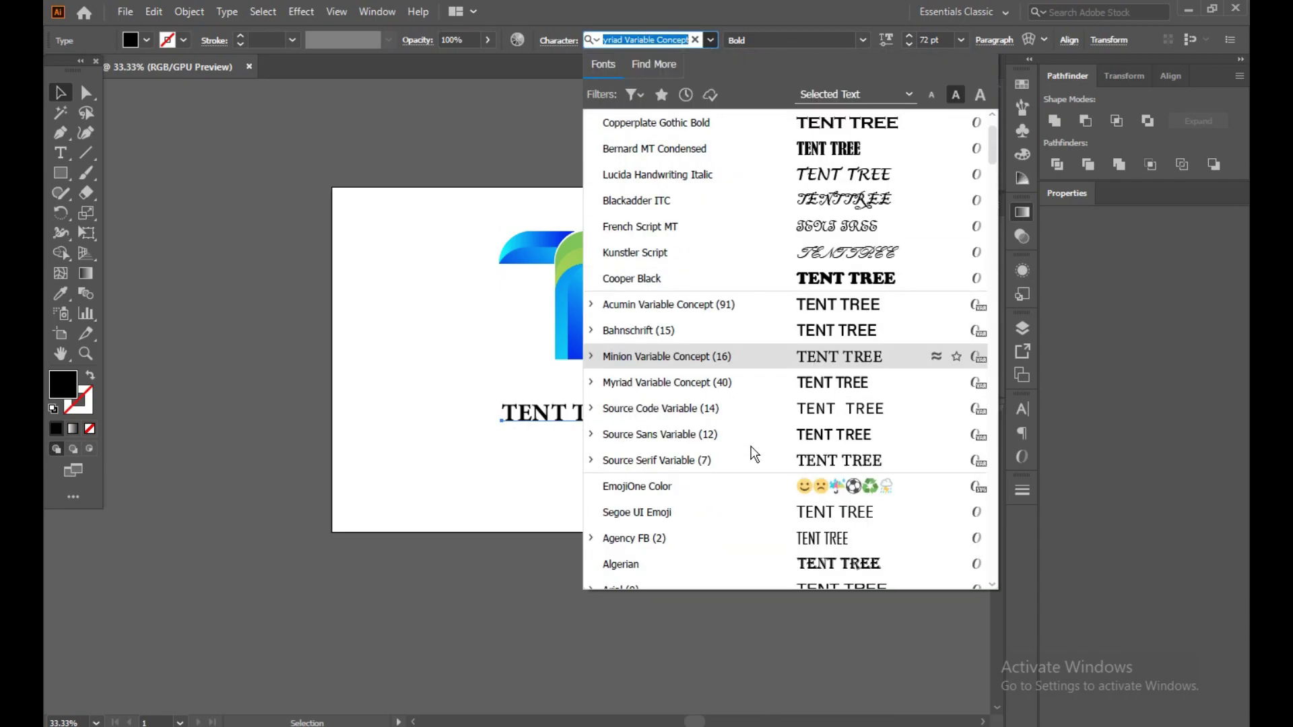
scroll(754, 549, down, 3)
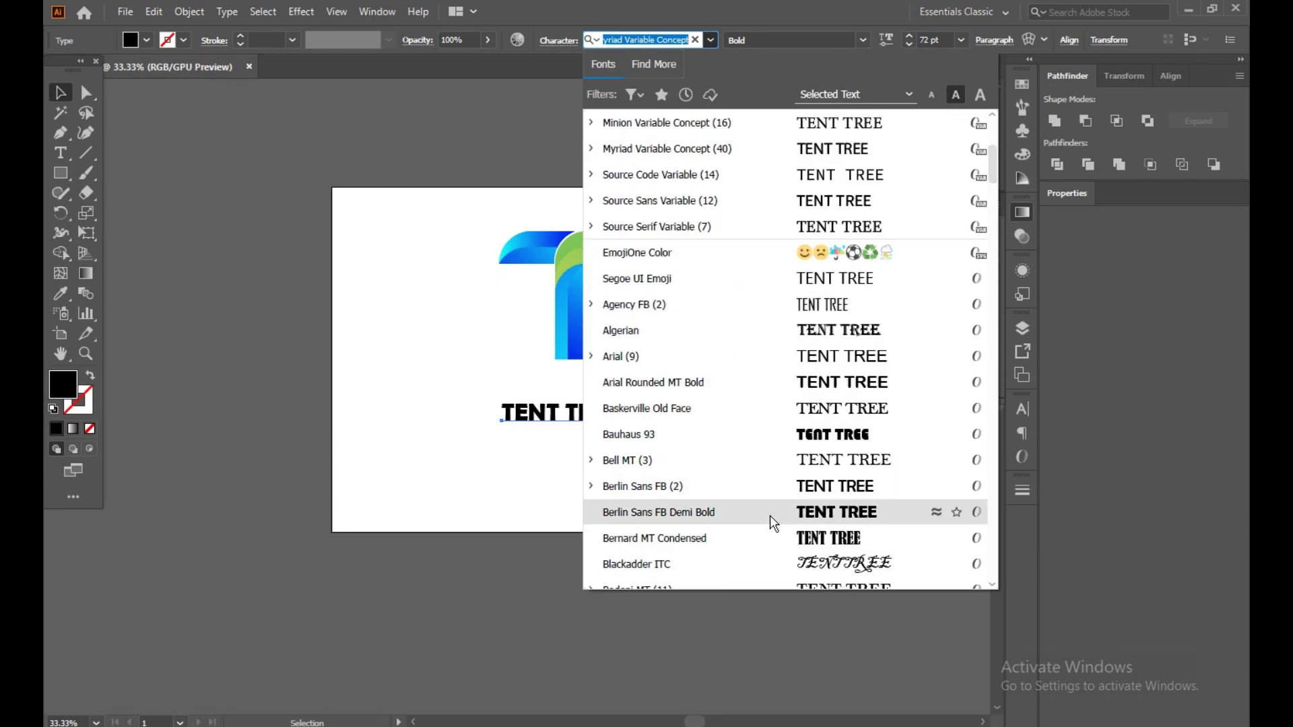
scroll(770, 518, down, 2)
scroll(782, 532, down, 1)
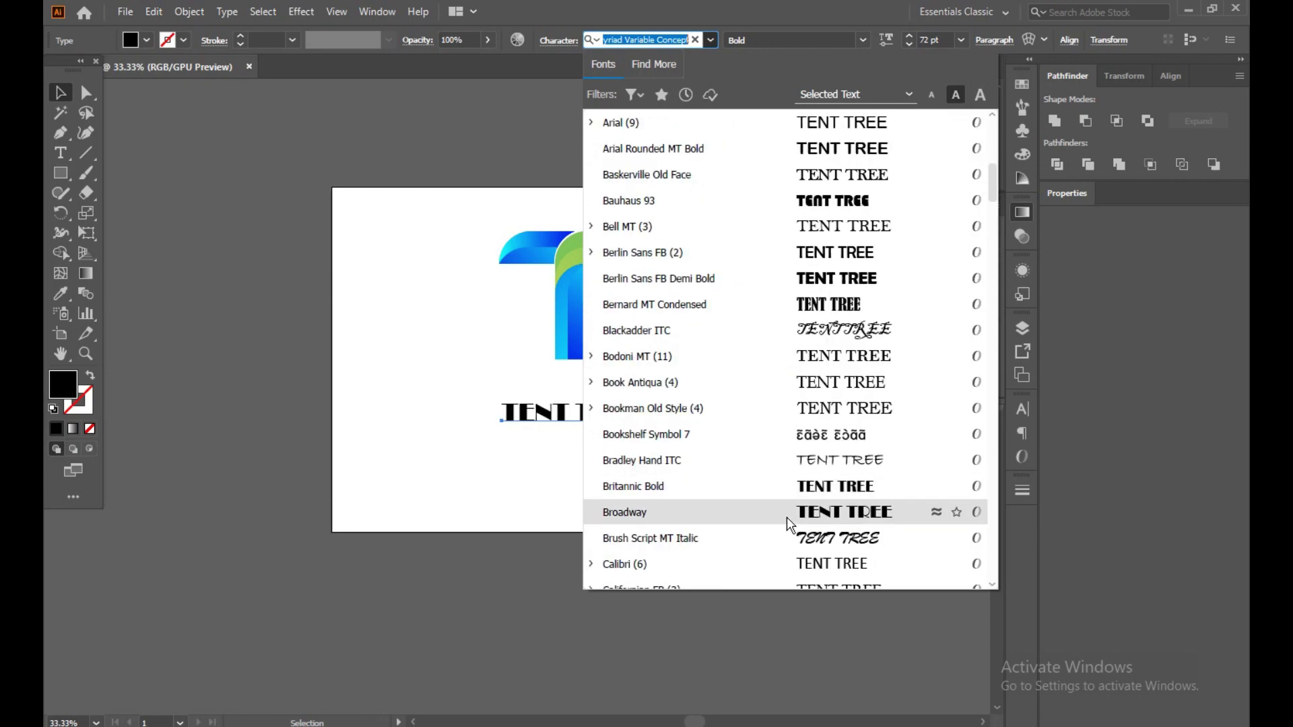
scroll(798, 458, down, 2)
scroll(805, 414, down, 5)
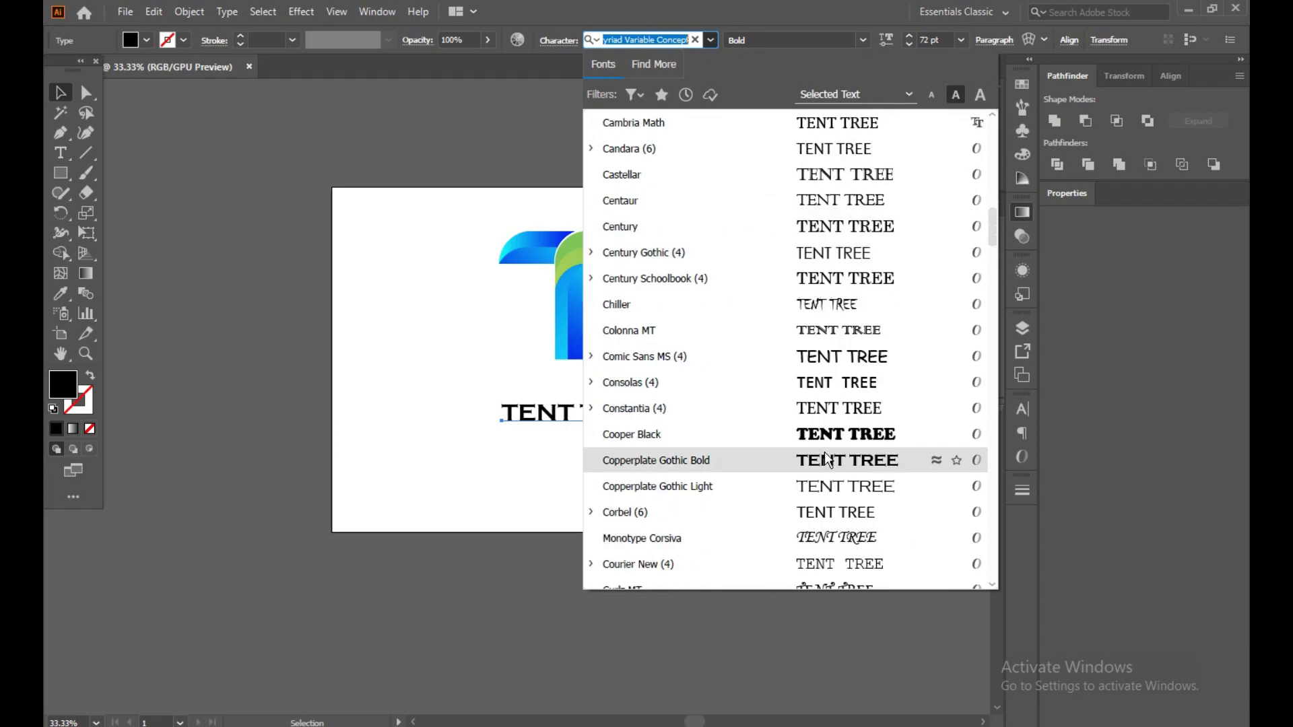
click(828, 460)
click(805, 446)
Step: Move the TENT TREE text straight up about 25 px and expand its object and fill into shapes
drag(648, 414, 633, 407)
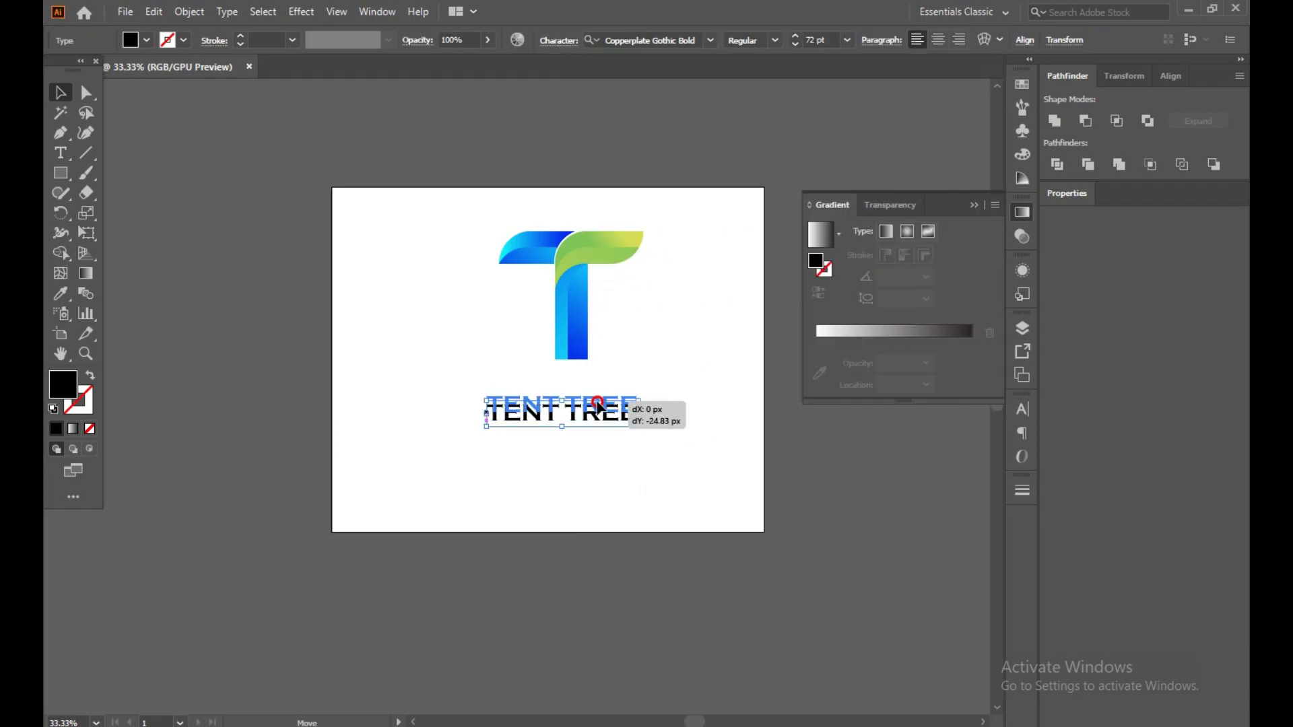
click(846, 537)
click(627, 416)
click(229, 12)
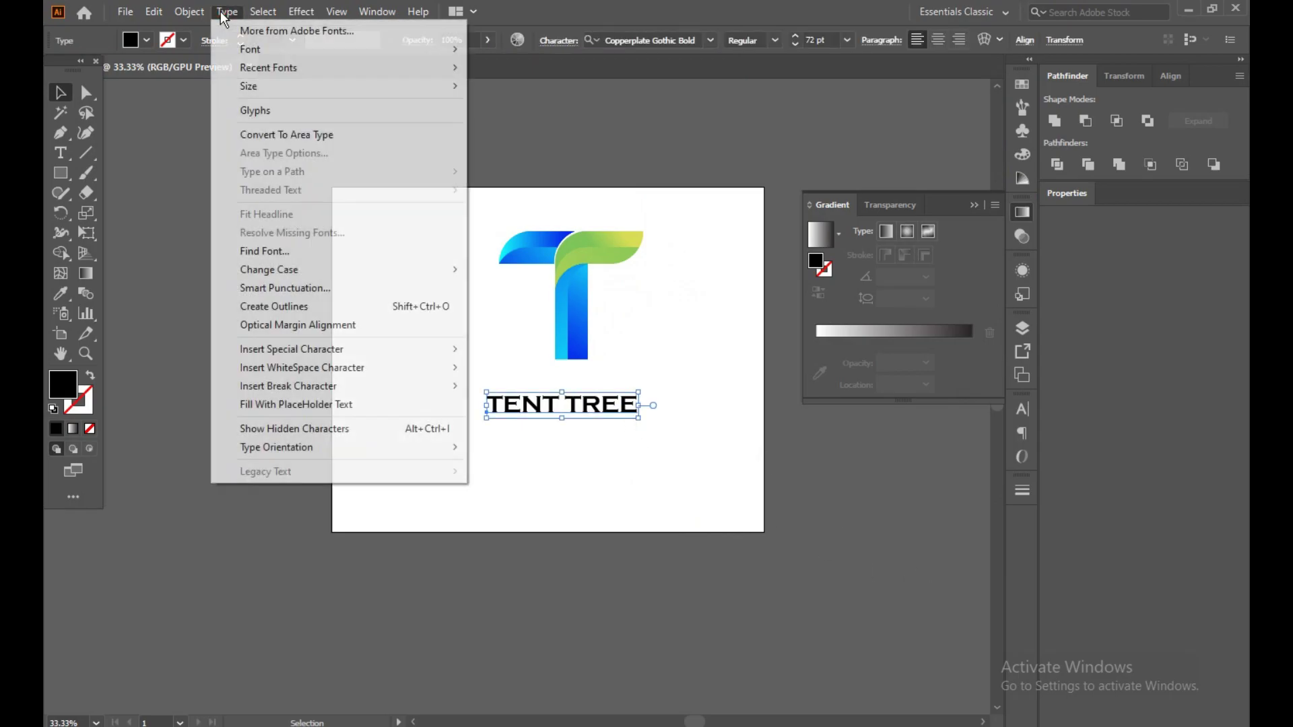
click(244, 217)
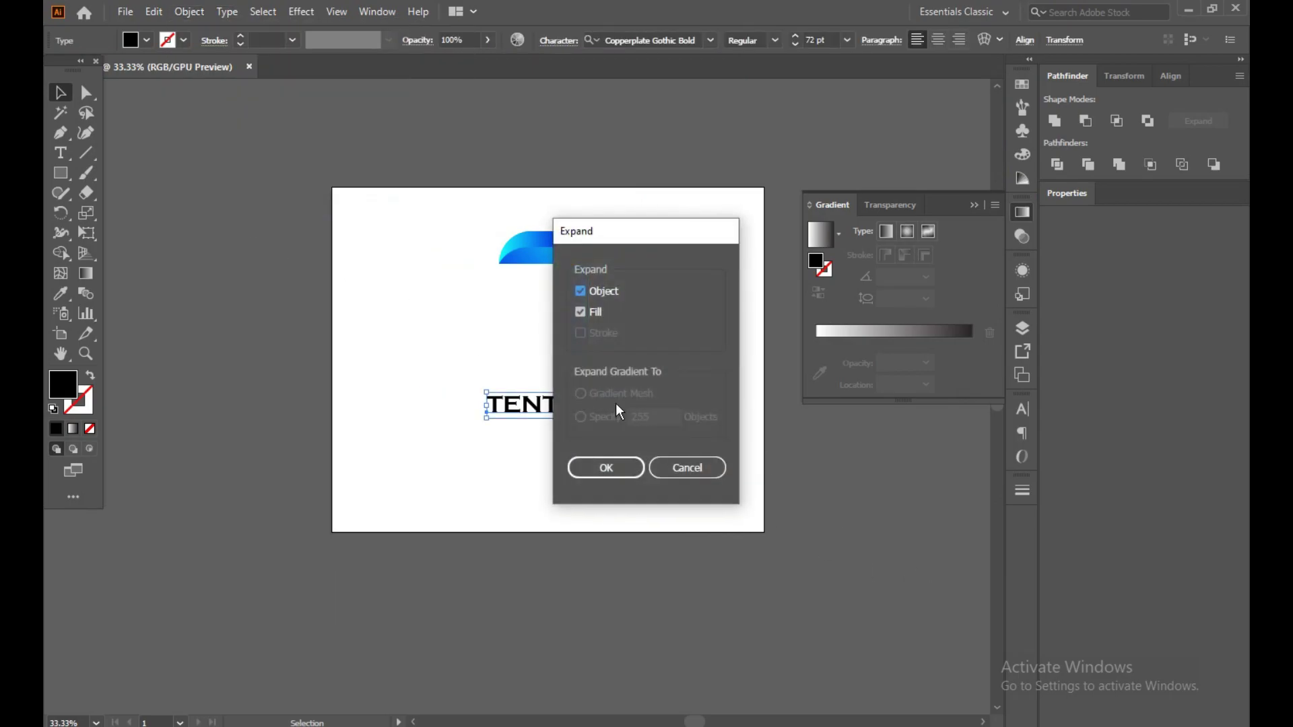
click(602, 467)
Step: Fill the expanded TENT TREE wordmark with dark navy blue 0E0E44
double_click(67, 387)
drag(198, 386, 165, 377)
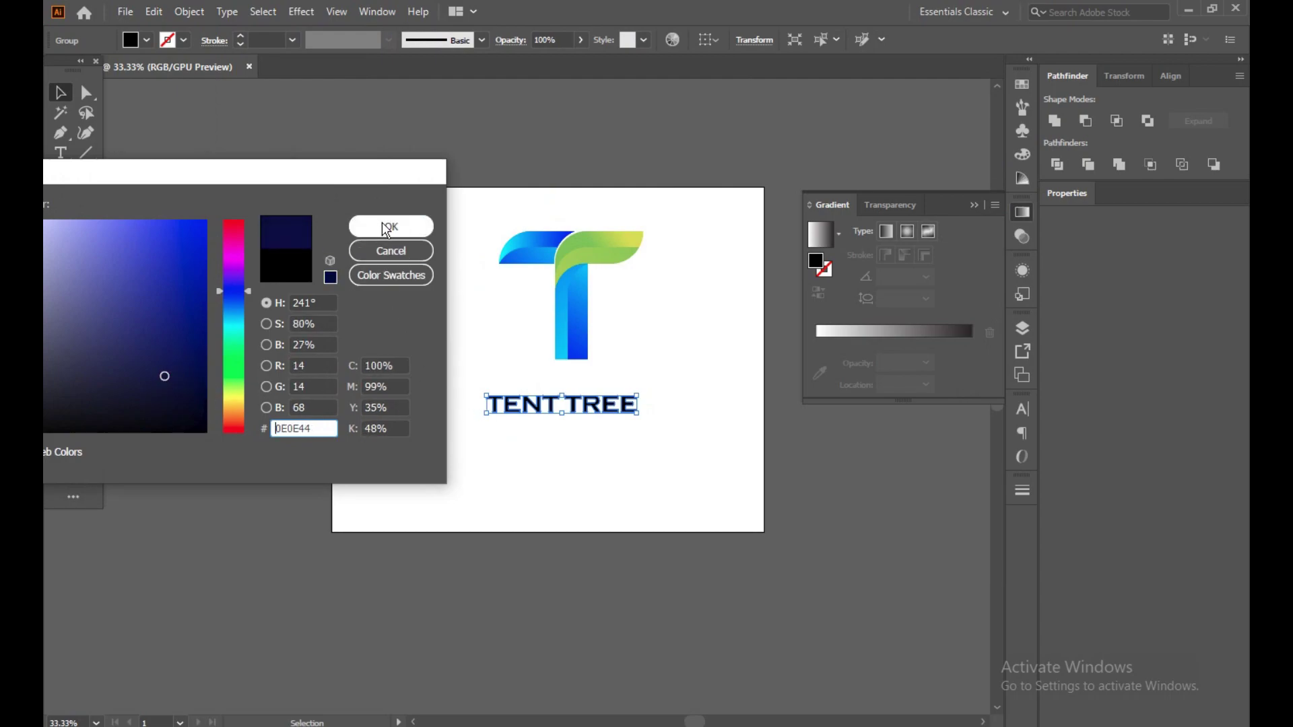
click(386, 227)
click(406, 217)
Step: Shift the TENT TREE wordmark about 36 px right beneath the T and enlarge it by about a third, wider than the logo
drag(547, 408, 561, 407)
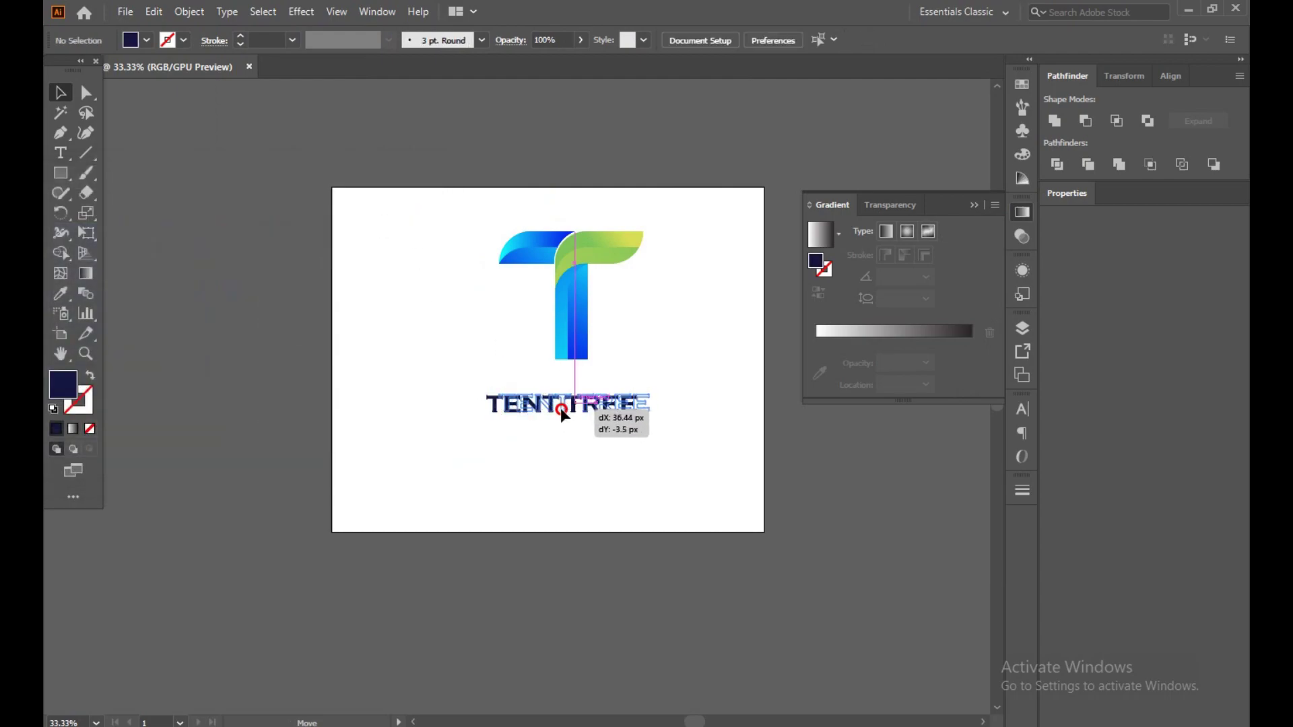
click(524, 350)
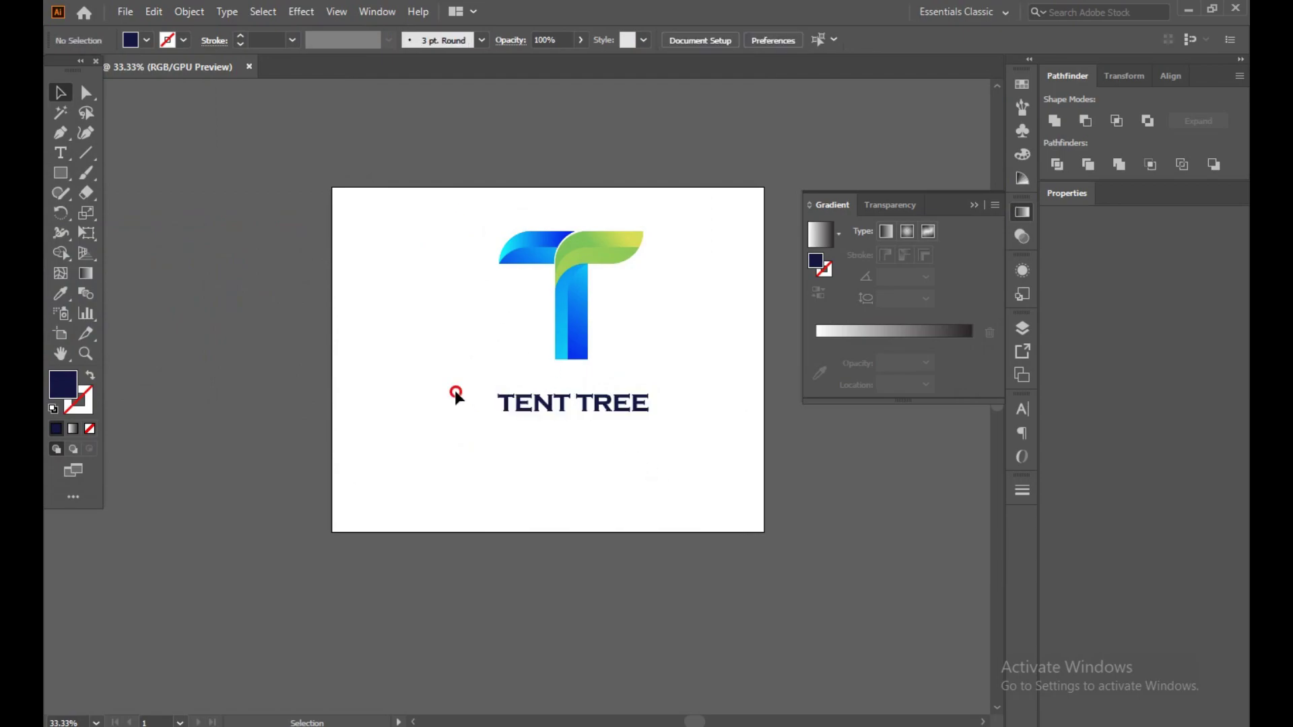
drag(452, 379, 609, 405)
click(657, 465)
click(666, 472)
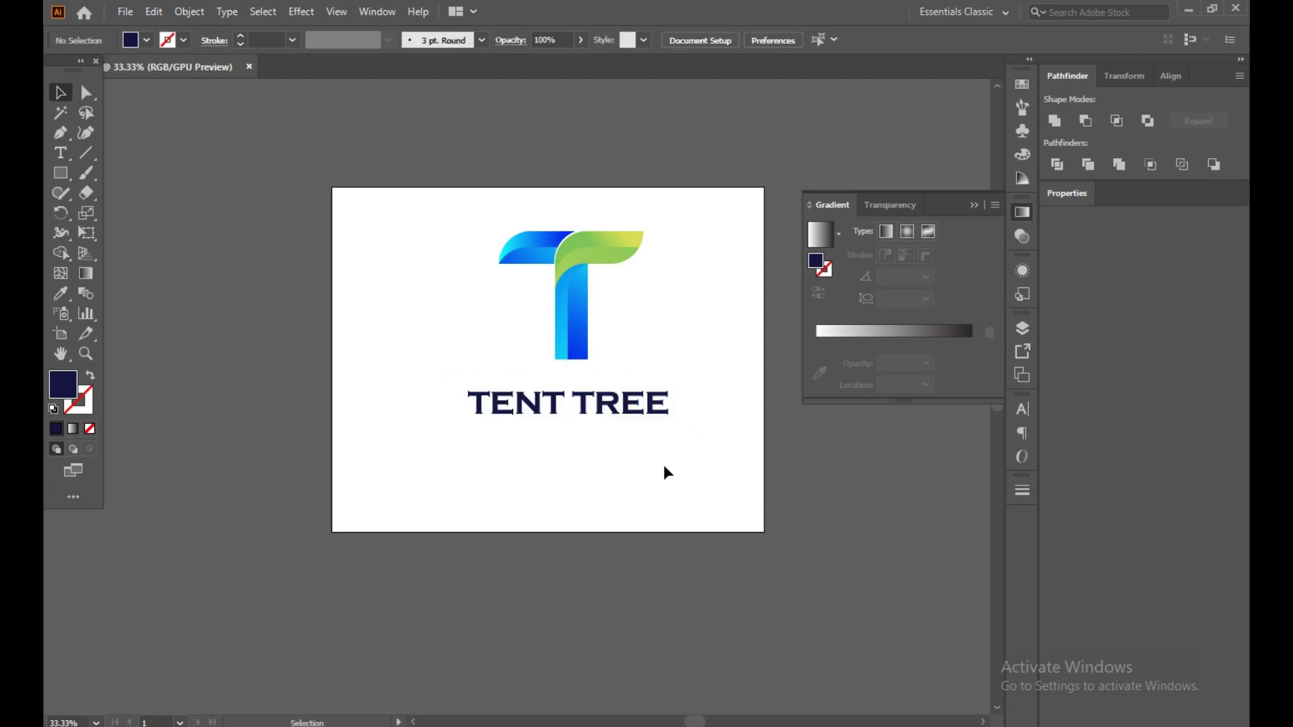
Step: Align the horizontal centres of the T logo and the TENT TREE wordmark, and collapse the gradient settings
drag(378, 216, 661, 409)
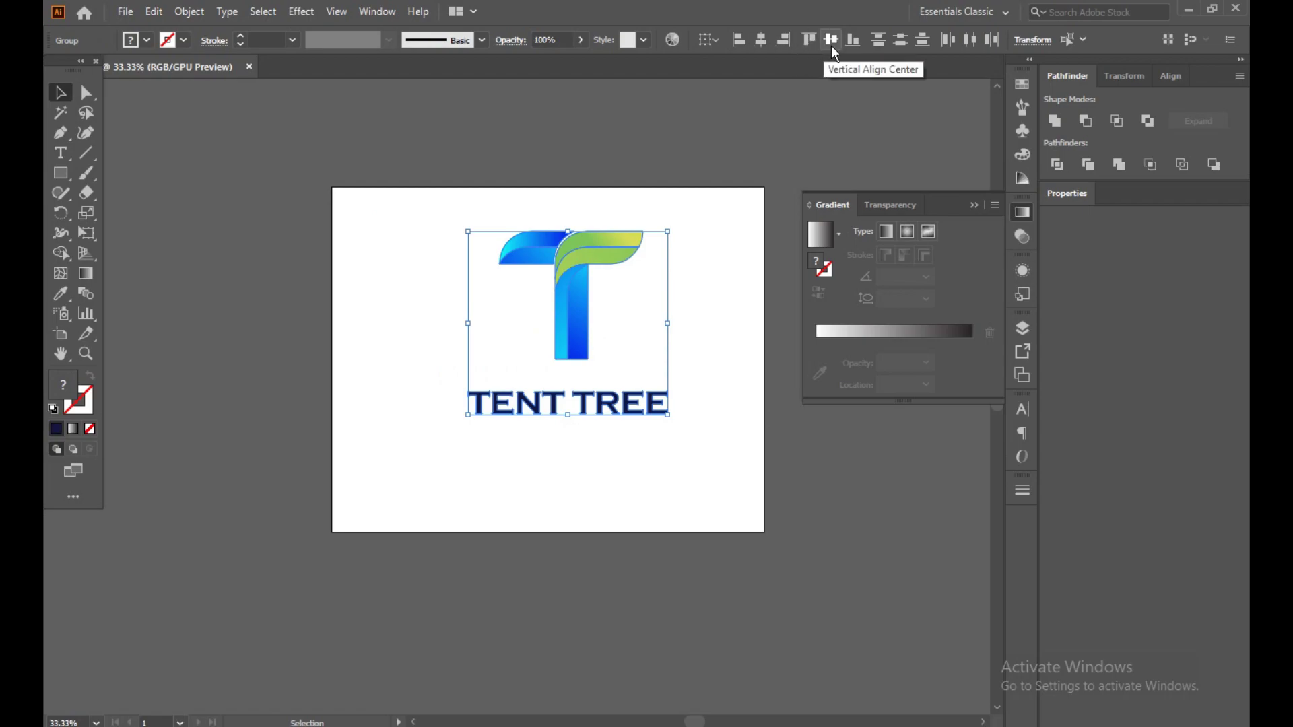
click(759, 39)
click(769, 380)
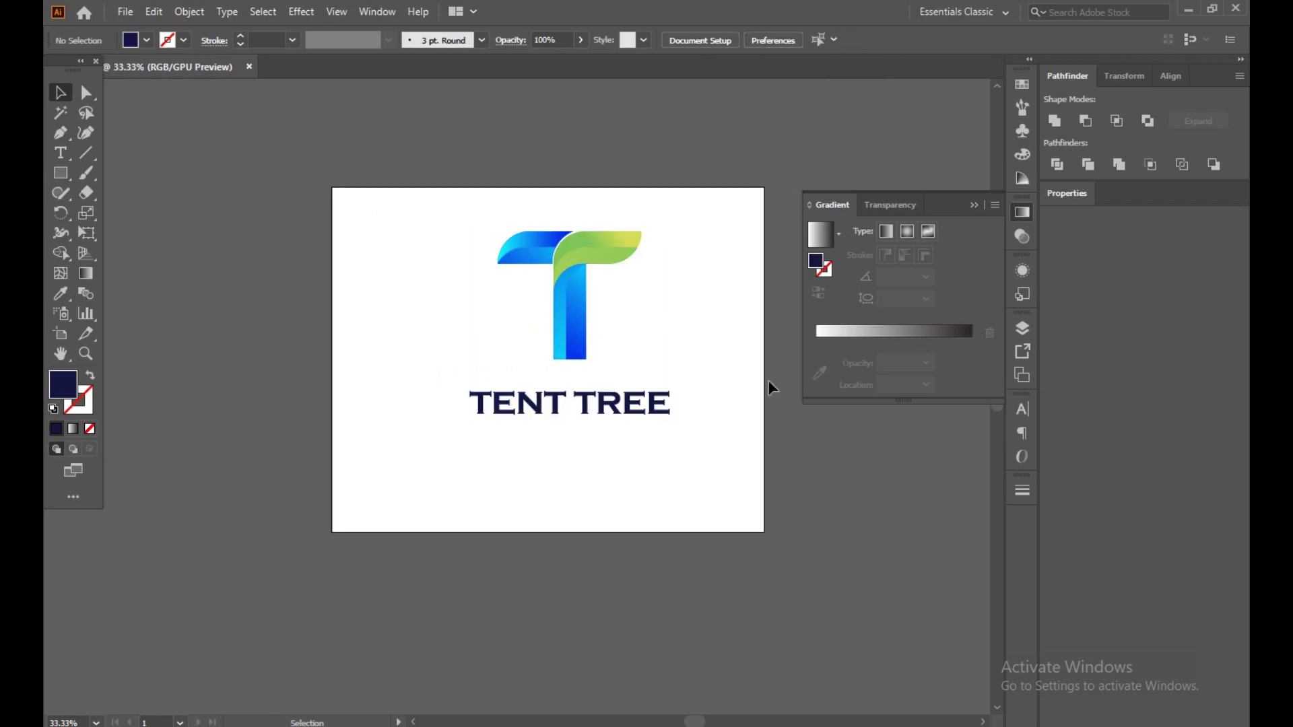
click(988, 234)
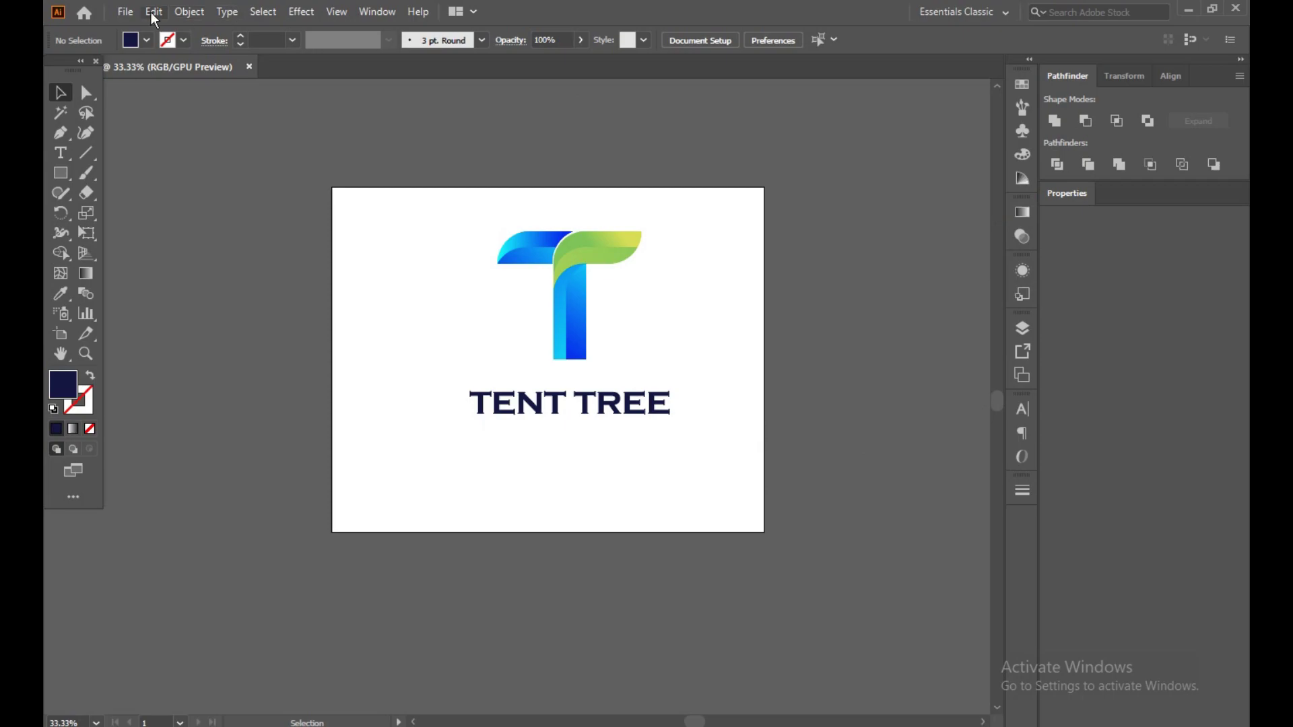